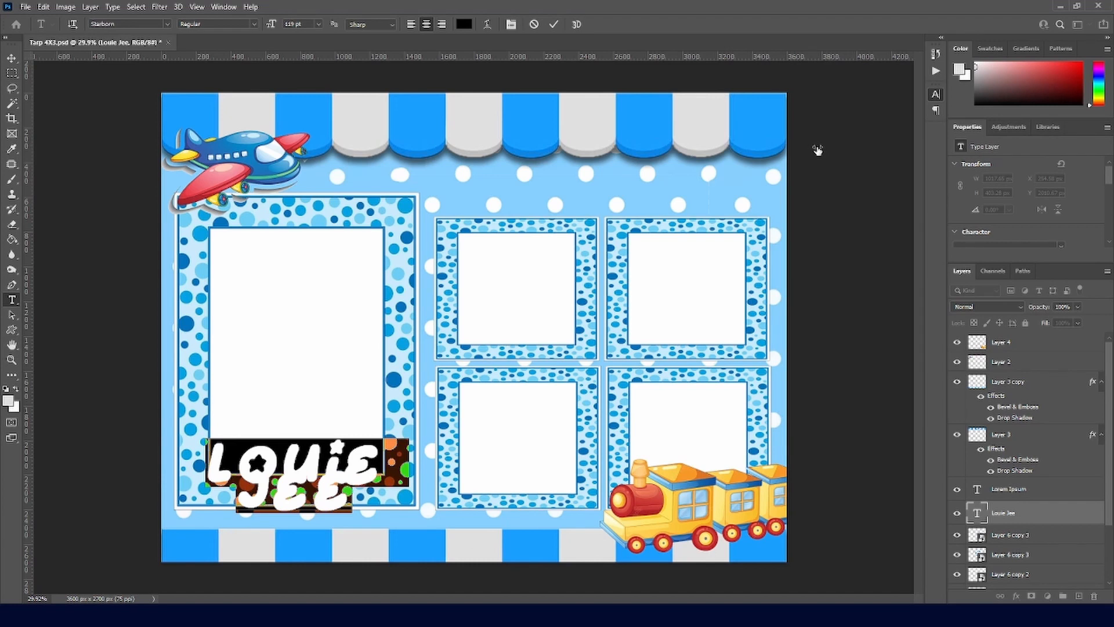
pyautogui.moveTo(817, 150); pyautogui.dragTo(910, 123)
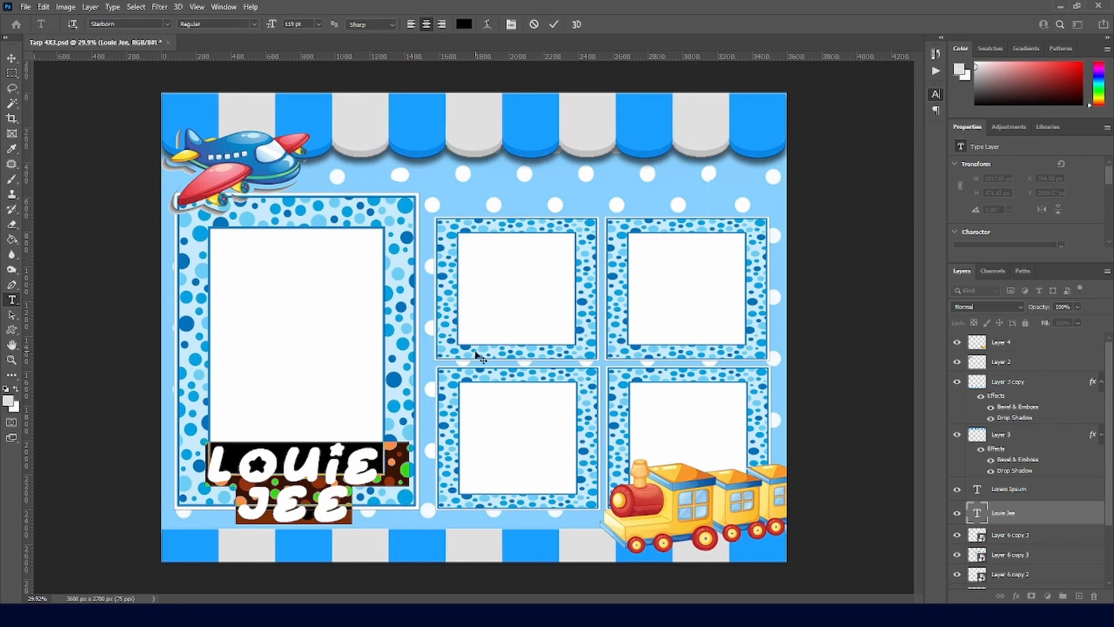
pyautogui.click(355, 469)
pyautogui.moveTo(367, 468); pyautogui.dragTo(218, 465)
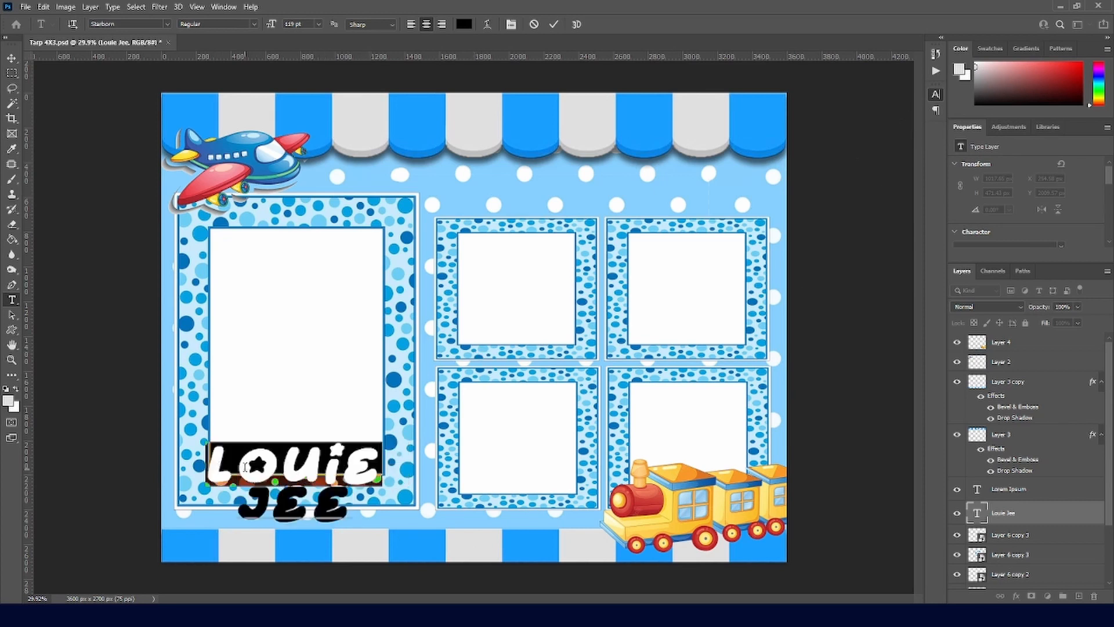
pyautogui.hotkey('ctrl', 'a')
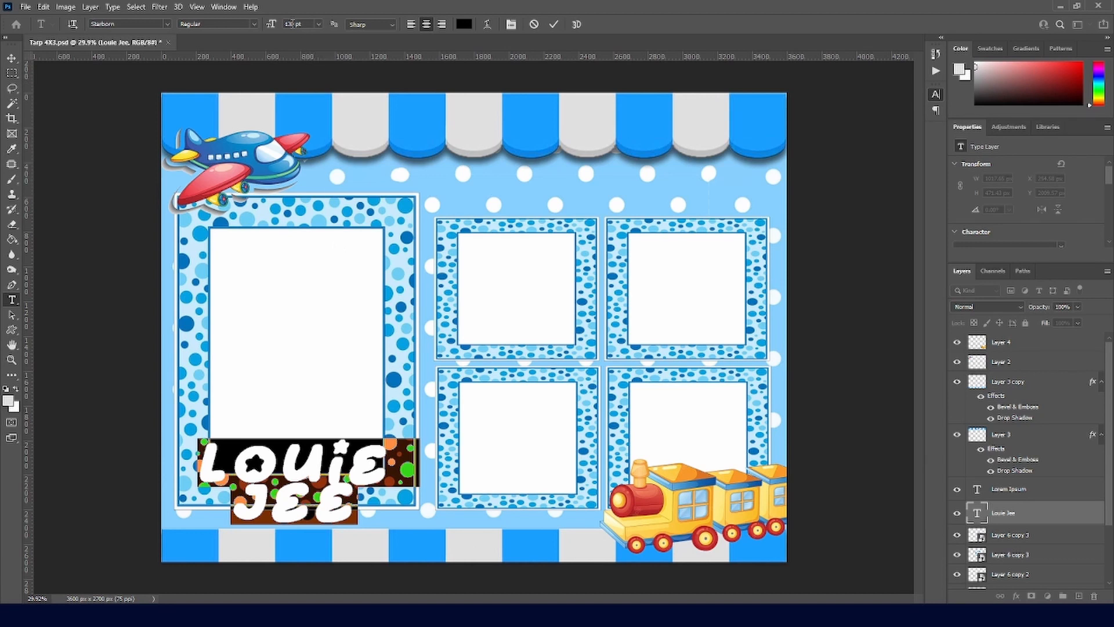
pyautogui.moveTo(270, 26); pyautogui.dragTo(298, 27)
pyautogui.click(554, 24)
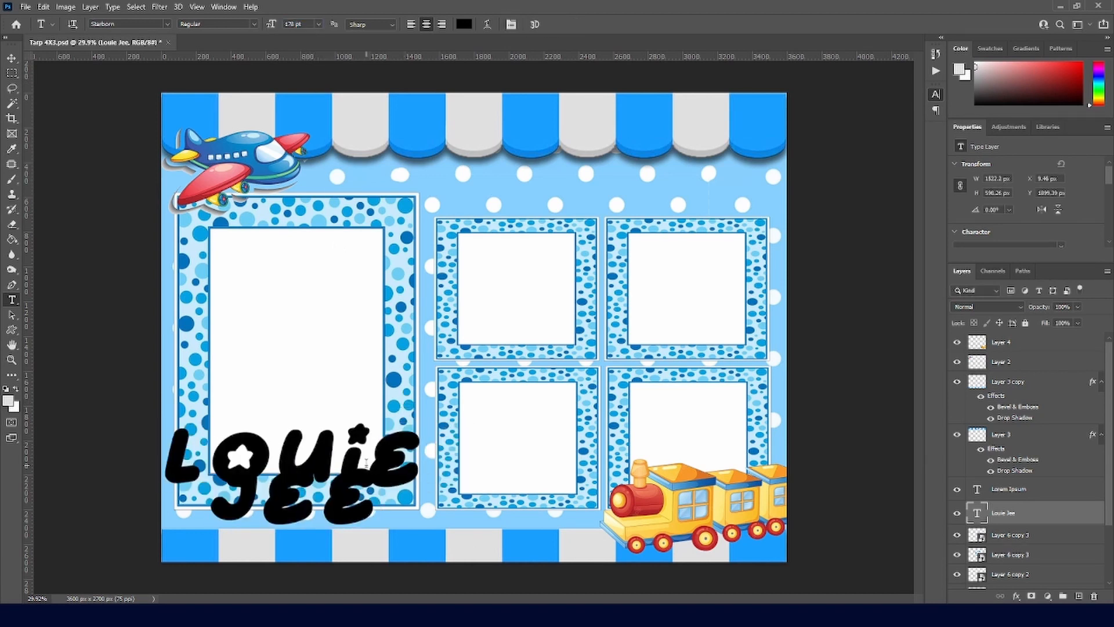
pyautogui.hotkey('ctrl', 'a')
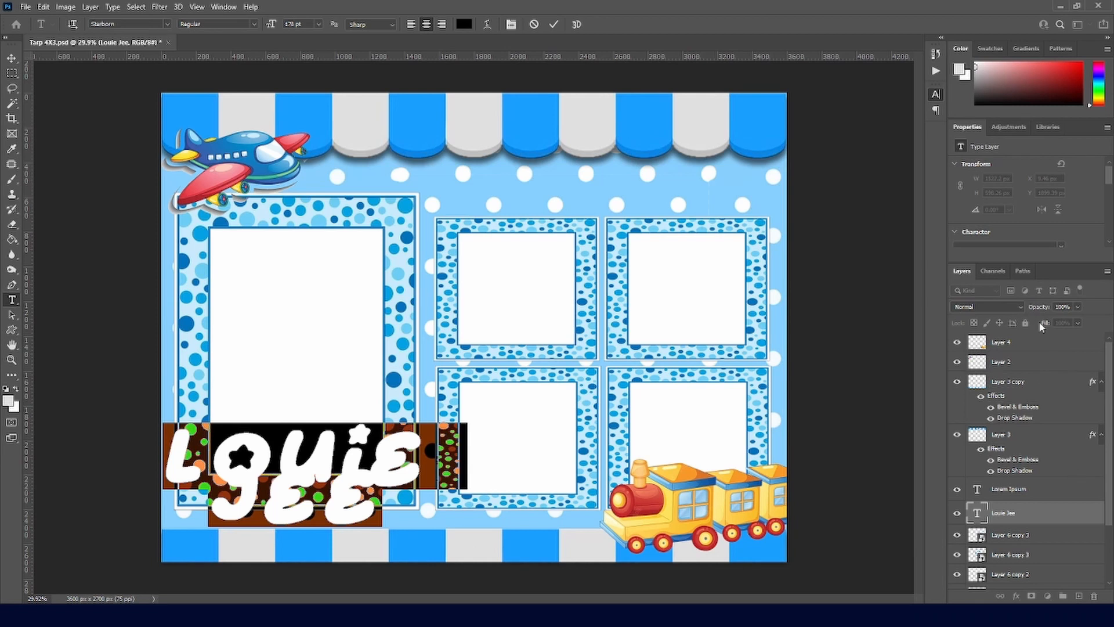
pyautogui.moveTo(871, 128); pyautogui.dragTo(933, 117)
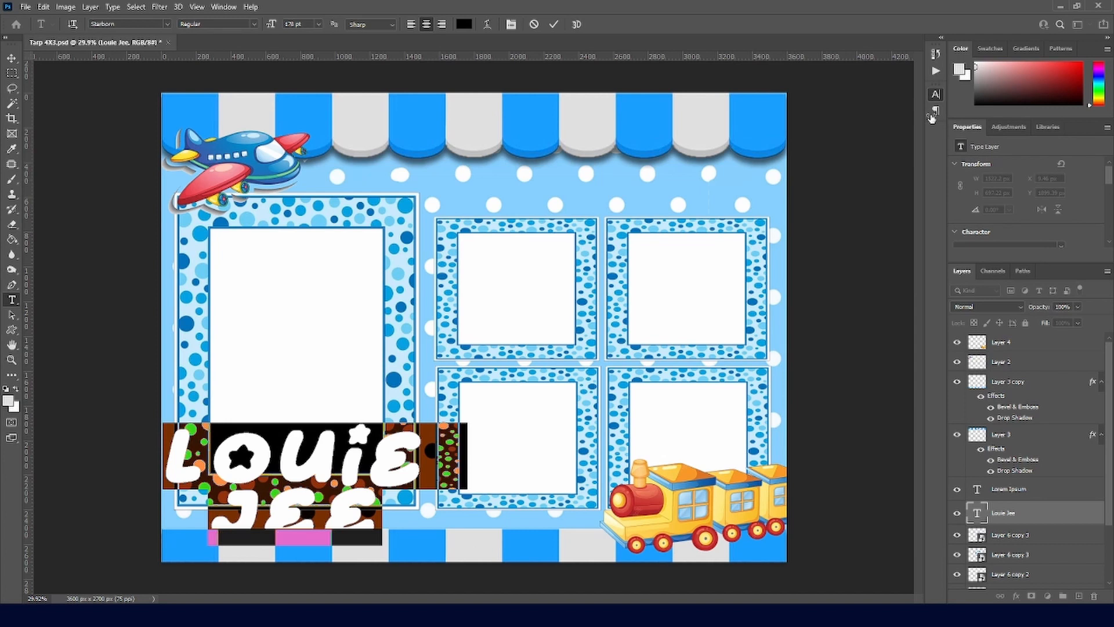
pyautogui.click(554, 25)
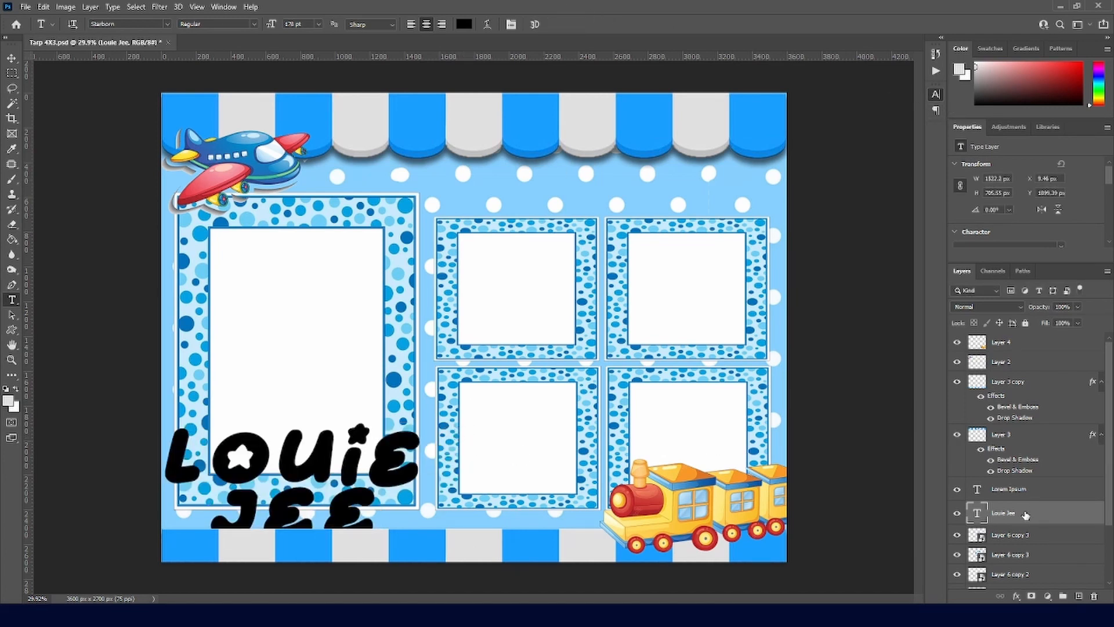
pyautogui.moveTo(1025, 514); pyautogui.dragTo(1047, 354)
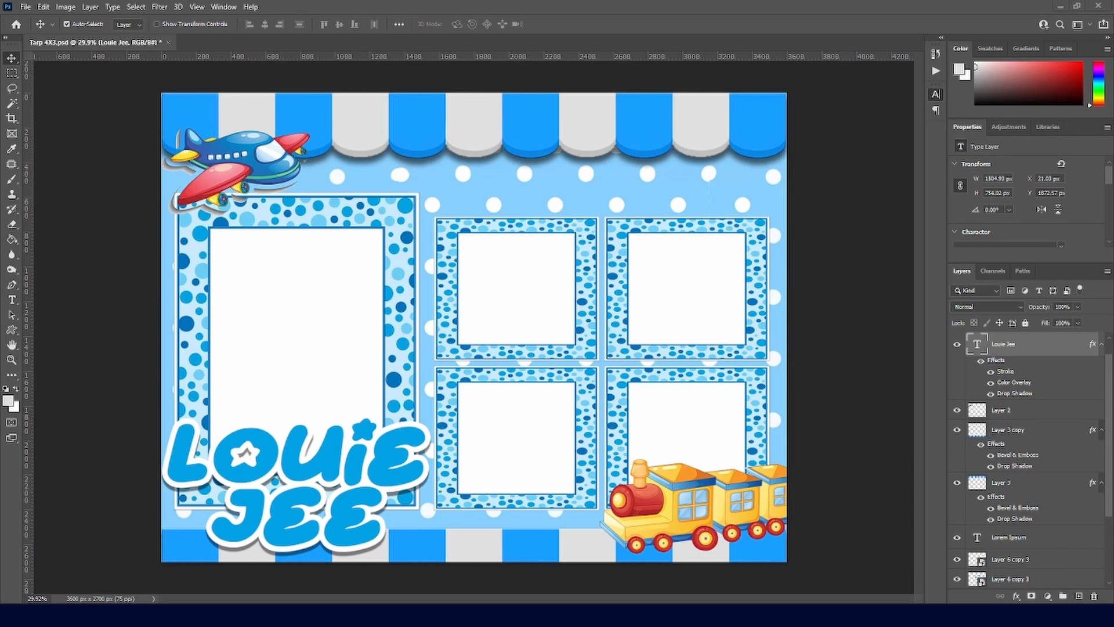
# Step: Paste the UFO sticker image in as a new Layer 7
pyautogui.hotkey('ctrl', 'v')
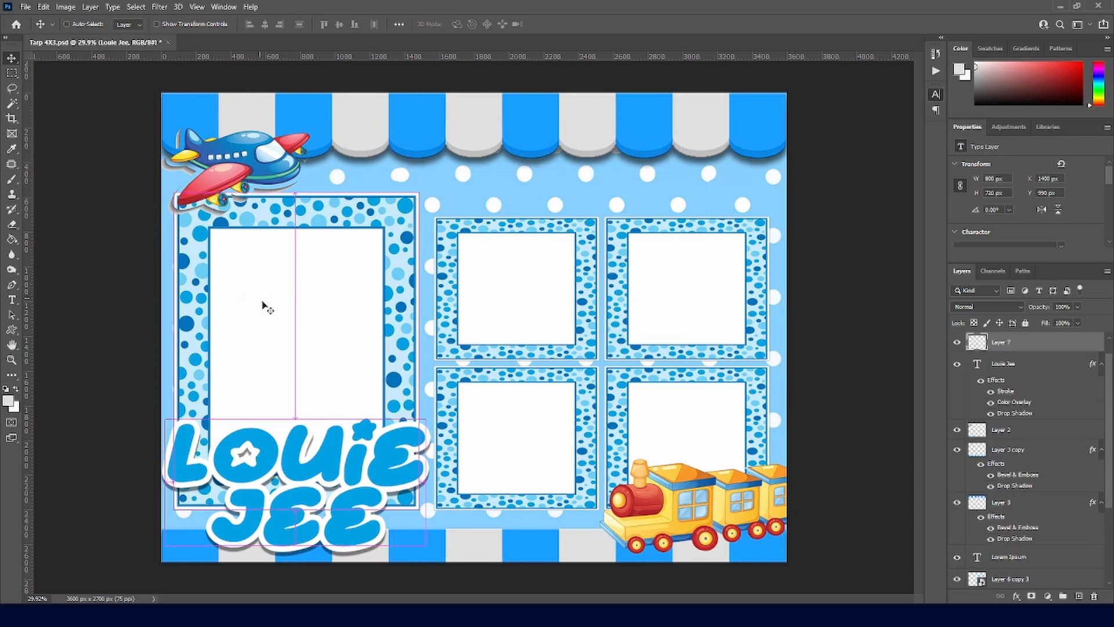
# Step: Delete the UFO's white background with the Magic Wand and deselect
pyautogui.press('w')
pyautogui.click(531, 299)
pyautogui.press('Delete')
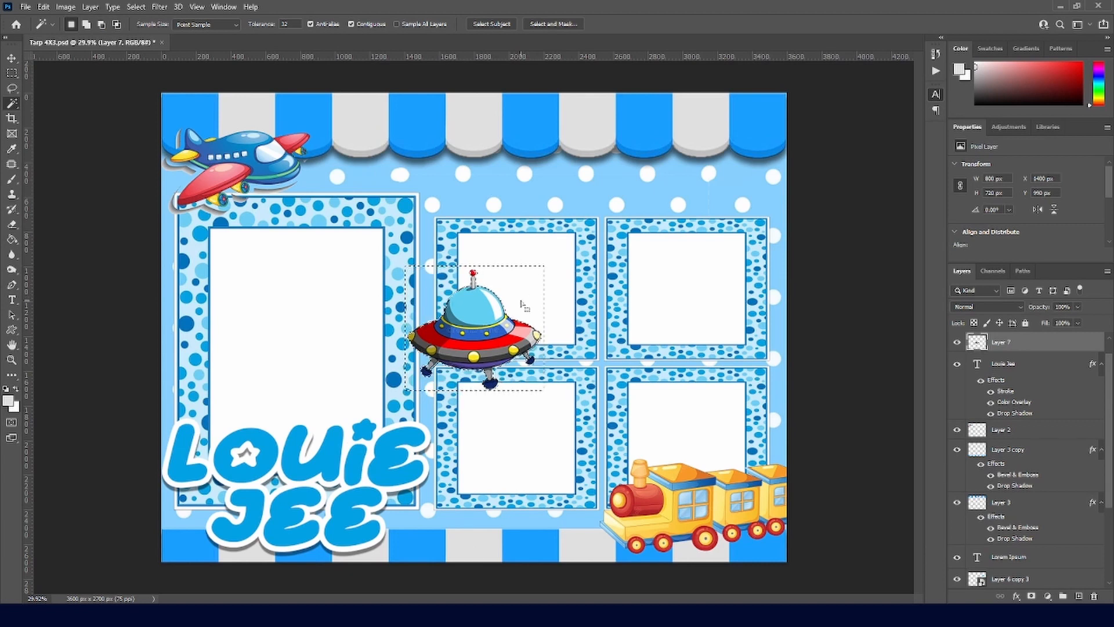
pyautogui.press('v')
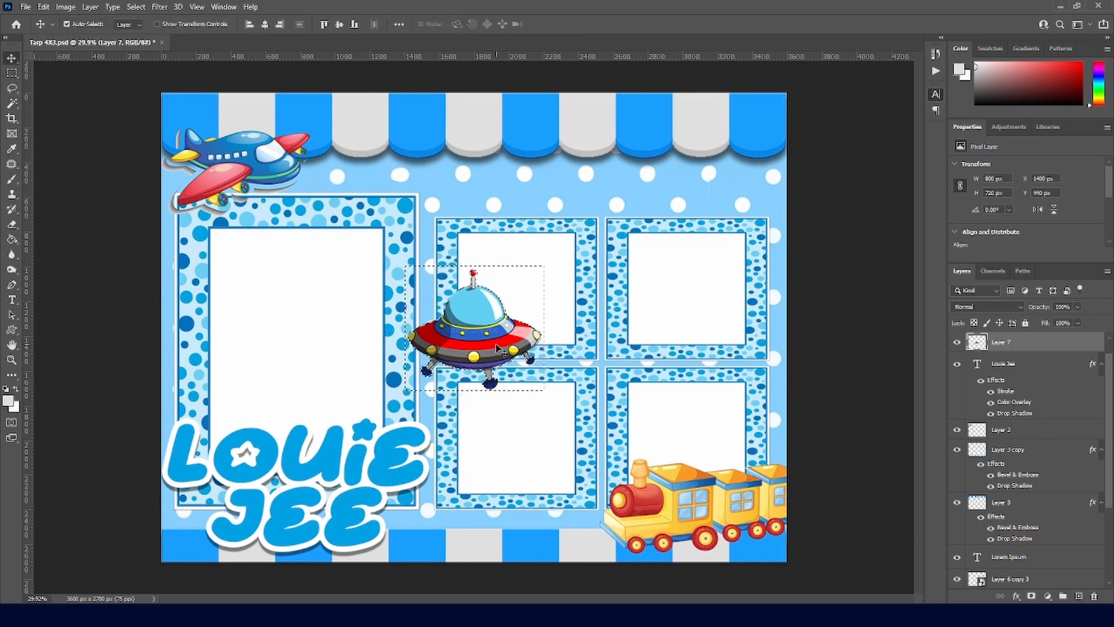
pyautogui.press('m')
pyautogui.hotkey('ctrl', 'd')
# Step: Move the UFO left and down, scale it to about two thirds, and nudge it into place
pyautogui.press('v')
pyautogui.moveTo(533, 331); pyautogui.dragTo(477, 360)
pyautogui.hotkey('ctrl', 't')
pyautogui.moveTo(486, 301); pyautogui.dragTo(455, 346)
pyautogui.hotkey('ctrl', 'z')
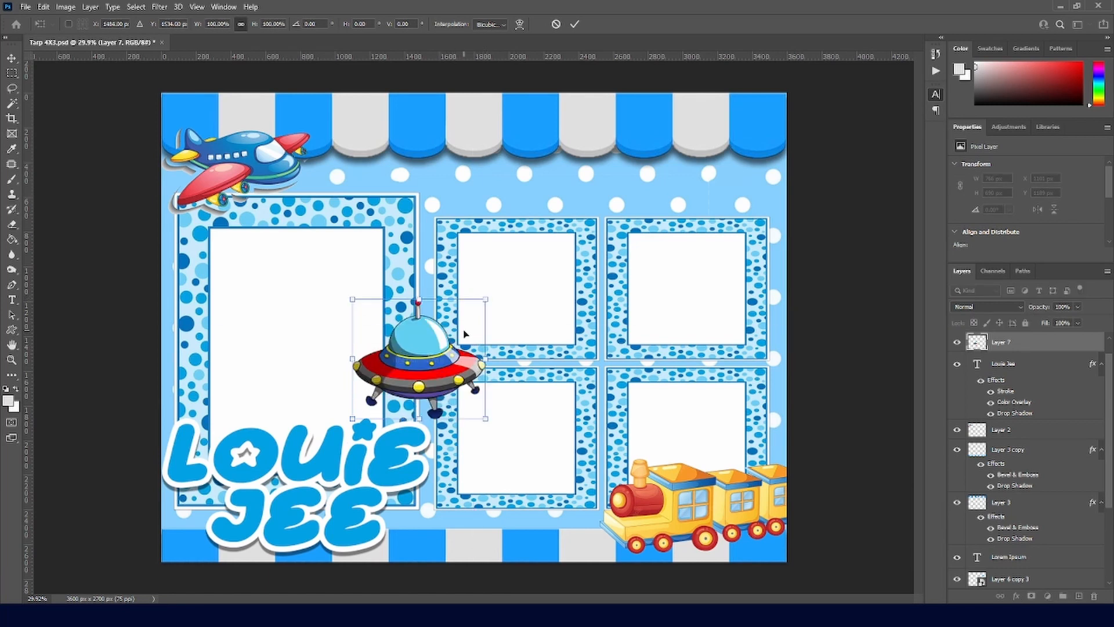
pyautogui.moveTo(486, 300); pyautogui.dragTo(441, 340)
pyautogui.moveTo(413, 388); pyautogui.dragTo(428, 389)
pyautogui.press('Return')
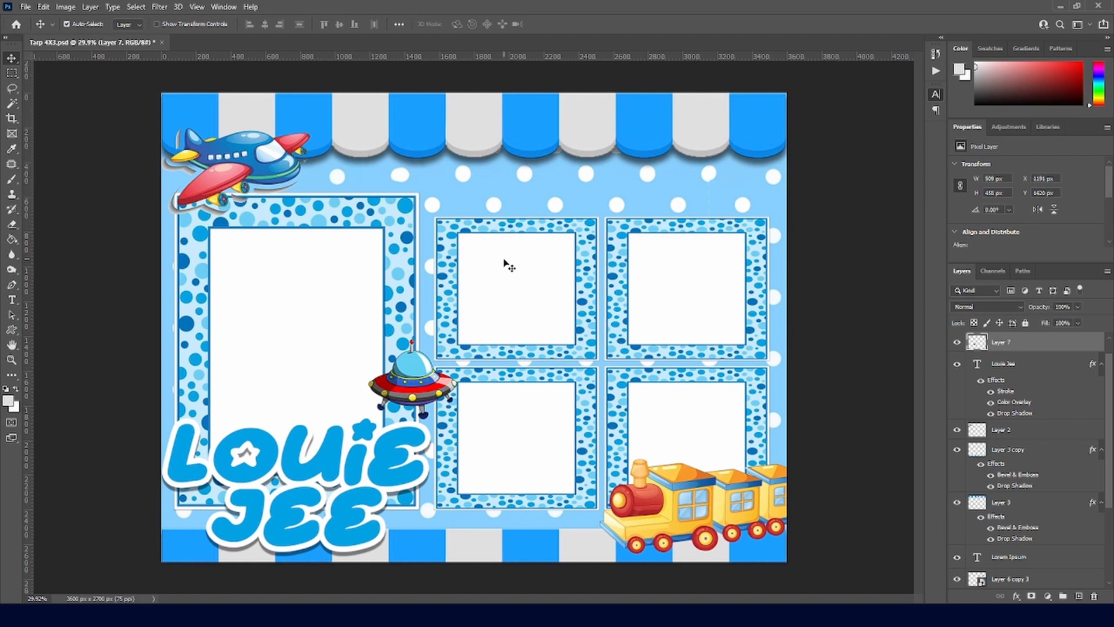
# Step: Type 'Welcome to the' near the top in Brush Script MT and adjust its tracking
pyautogui.press('t')
pyautogui.click(519, 181)
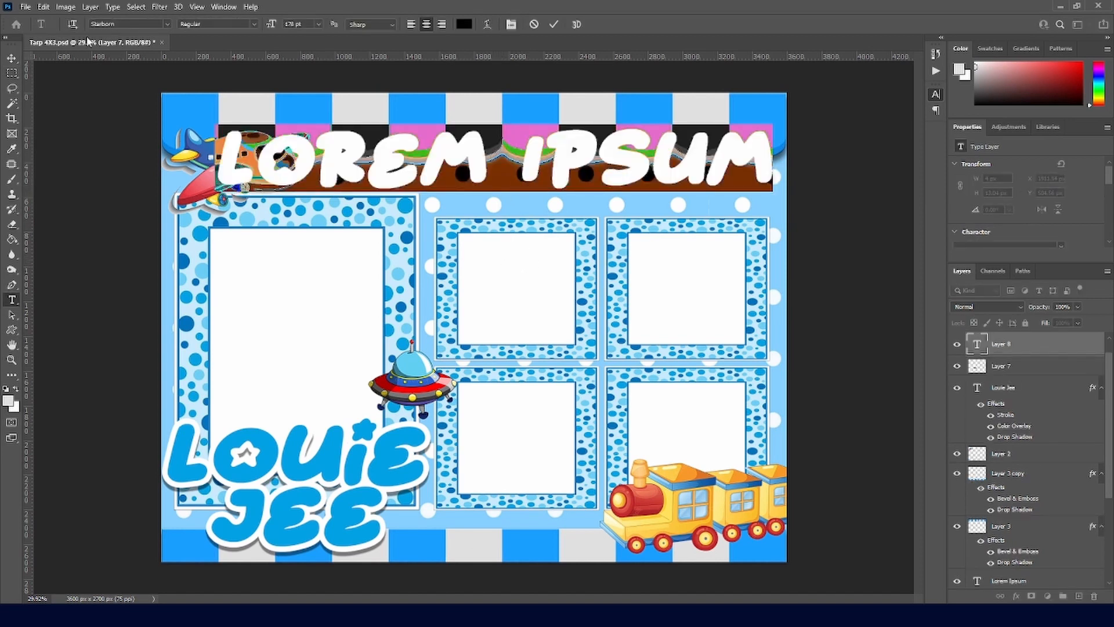
pyautogui.click(155, 24)
pyautogui.press('Down')
pyautogui.press('Down')
pyautogui.press('Down')
pyautogui.press('Down')
pyautogui.press('Down')
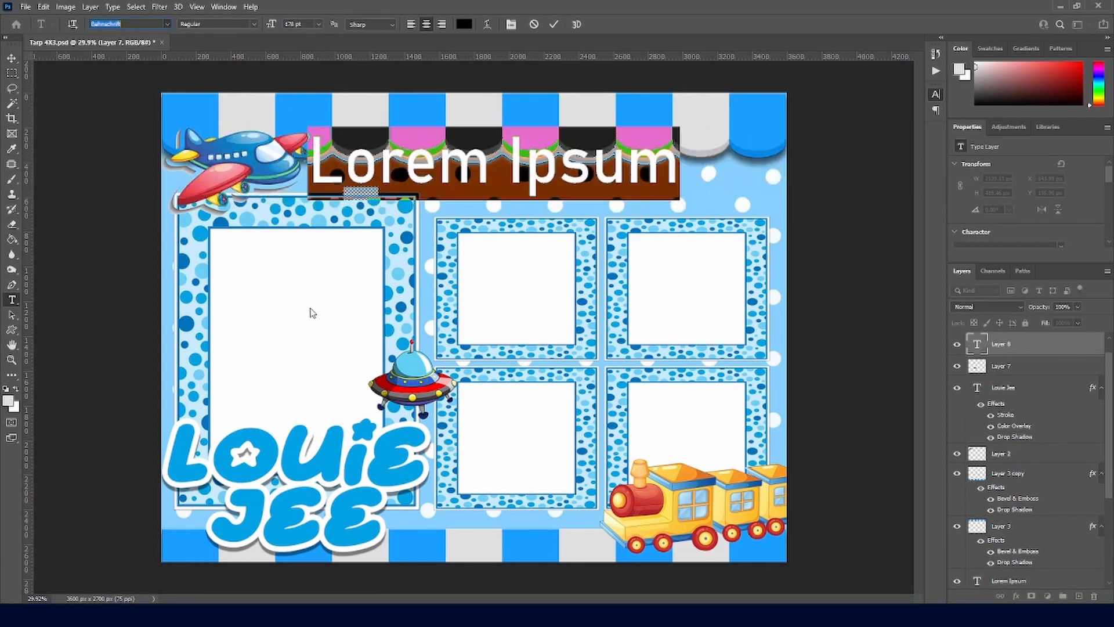
pyautogui.press('Down')
pyautogui.press('Down')
pyautogui.press('Down')
pyautogui.press('Down')
pyautogui.press('Down')
pyautogui.press('Down')
pyautogui.press('Down')
pyautogui.press('Down')
pyautogui.press('Down')
pyautogui.press('Down')
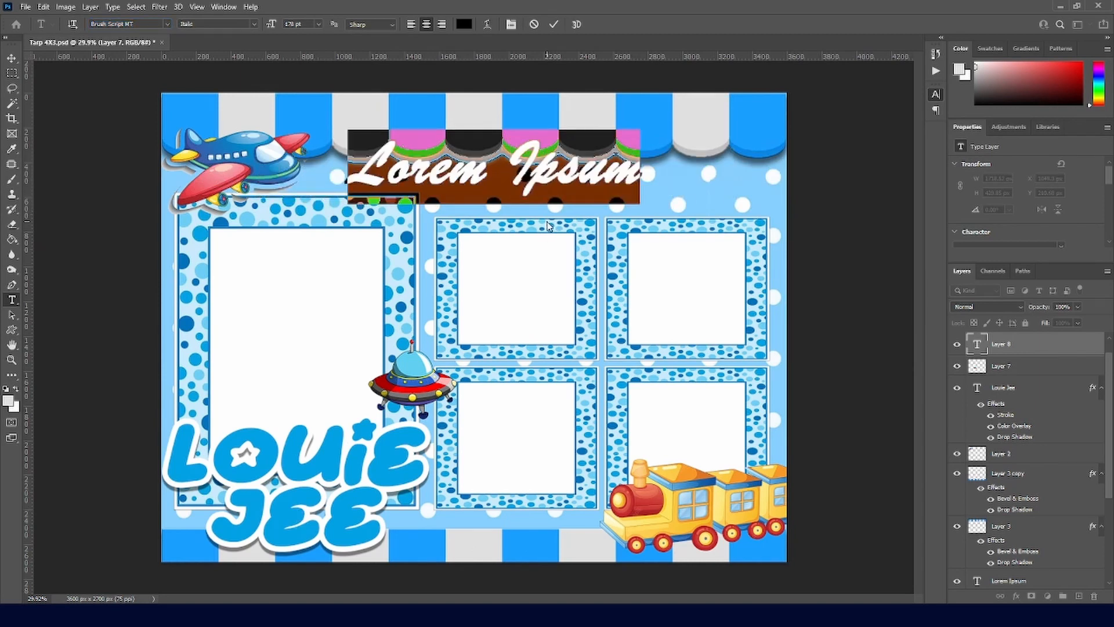
pyautogui.write('We')
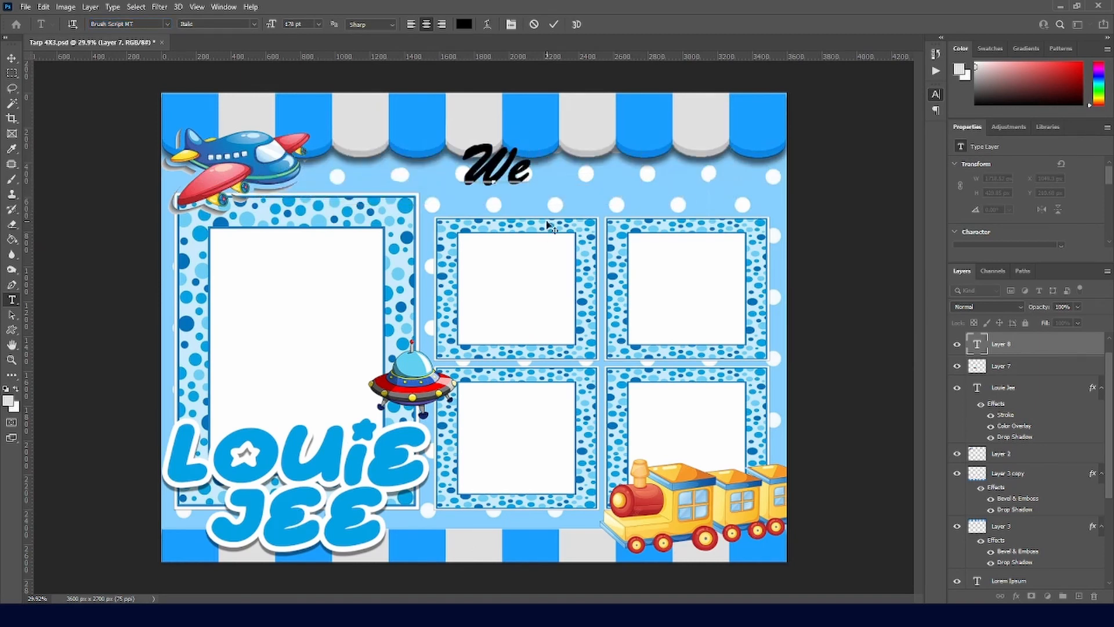
pyautogui.write('lcome to the')
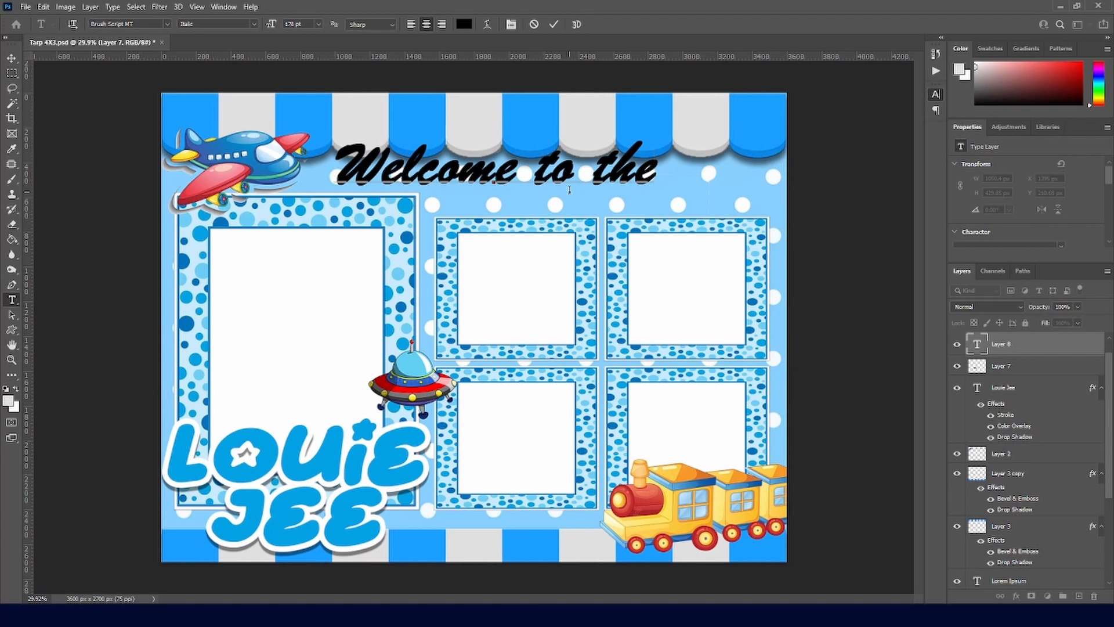
pyautogui.hotkey('ctrl', 'a')
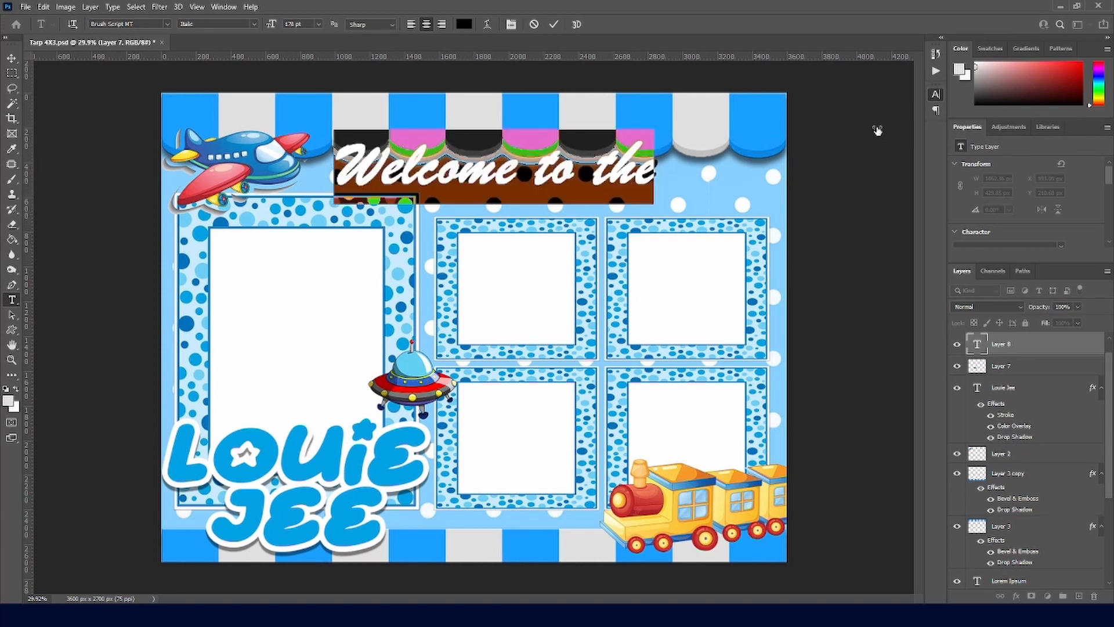
pyautogui.hotkey('alt', 'Left')
pyautogui.hotkey('alt', 'Left')
pyautogui.hotkey('alt', 'Left')
pyautogui.hotkey('alt', 'Left')
pyautogui.hotkey('alt', 'Left')
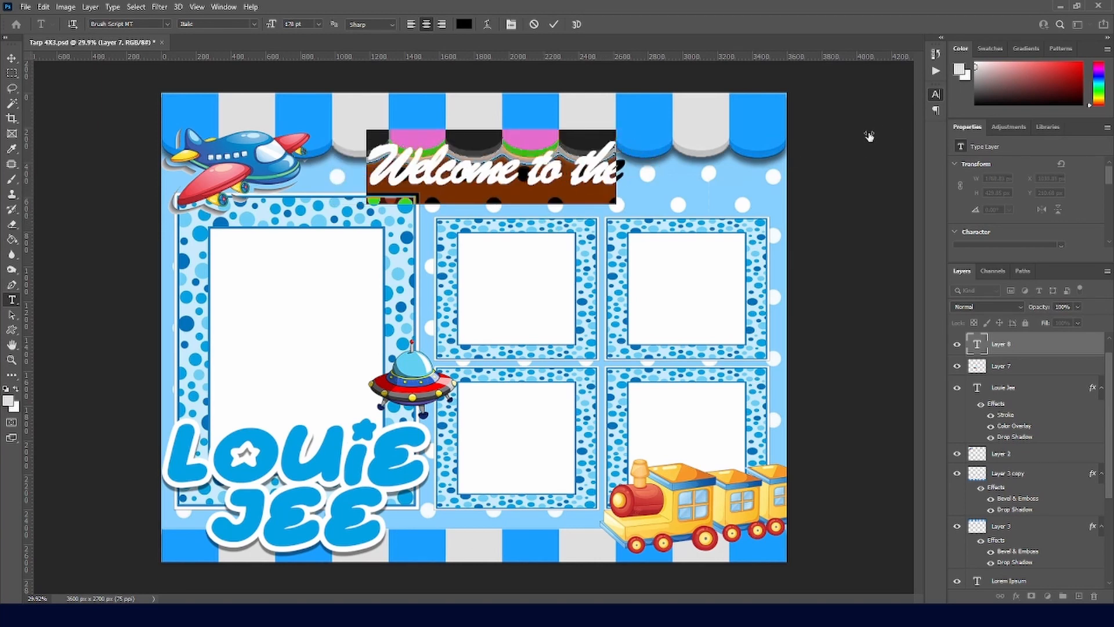
pyautogui.hotkey('alt', 'Right')
pyautogui.hotkey('alt', 'Right')
pyautogui.hotkey('alt', 'Right')
pyautogui.hotkey('alt', 'Right')
pyautogui.hotkey('alt', 'Right')
pyautogui.hotkey('alt', 'Right')
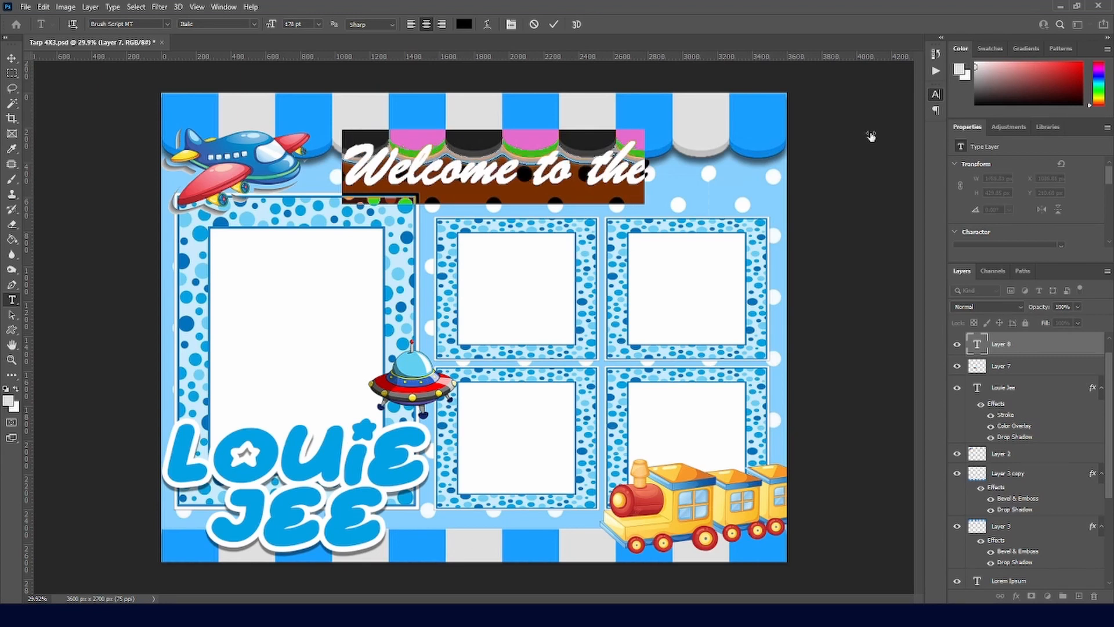
pyautogui.click(554, 24)
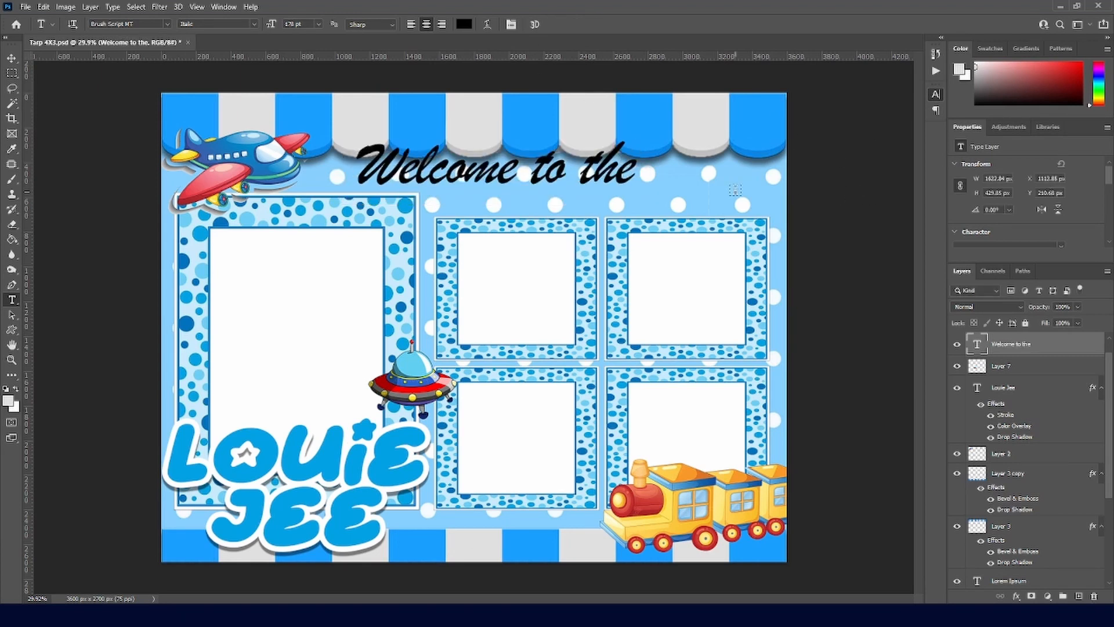
pyautogui.moveTo(633, 168); pyautogui.dragTo(361, 165)
pyautogui.click(463, 24)
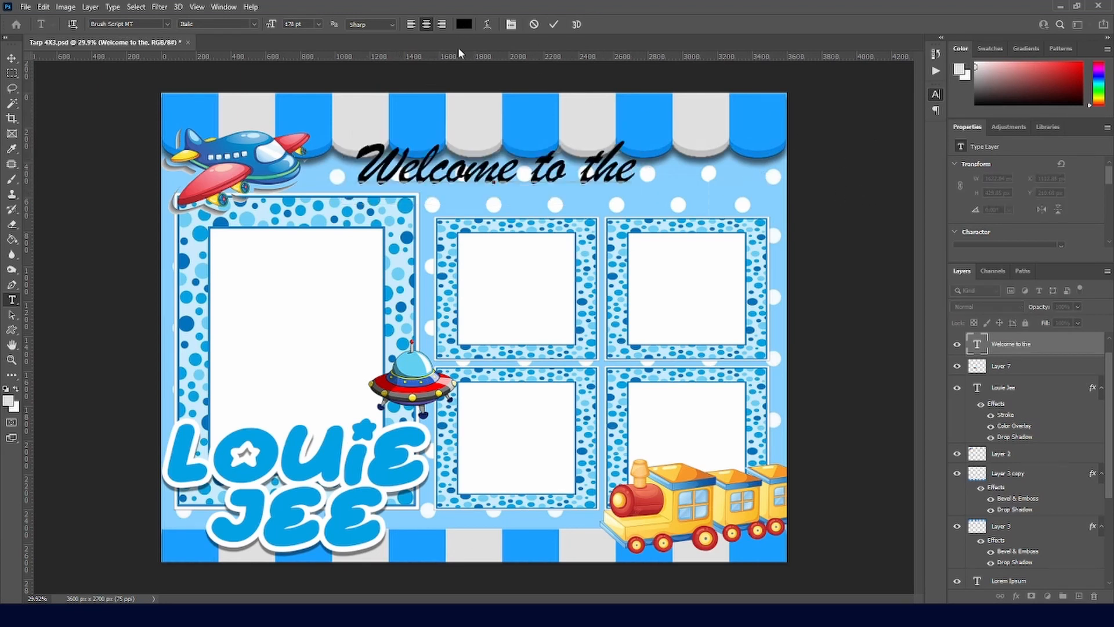
pyautogui.moveTo(350, 251); pyautogui.dragTo(276, 189)
pyautogui.click(586, 173)
pyautogui.click(554, 24)
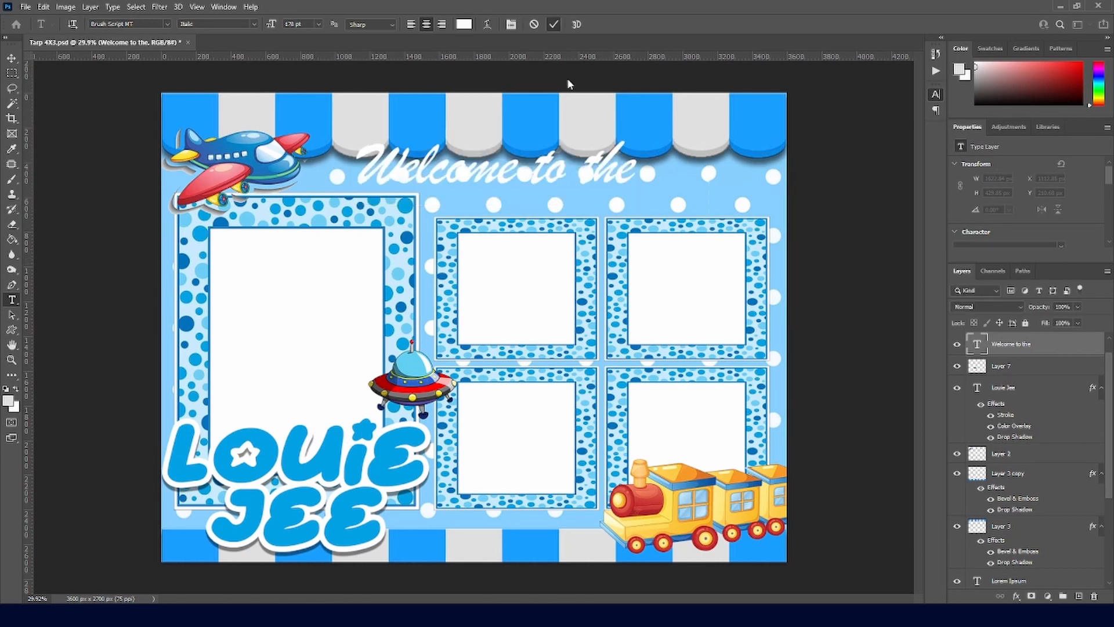
pyautogui.click(601, 176)
pyautogui.hotkey('ctrl', 'a')
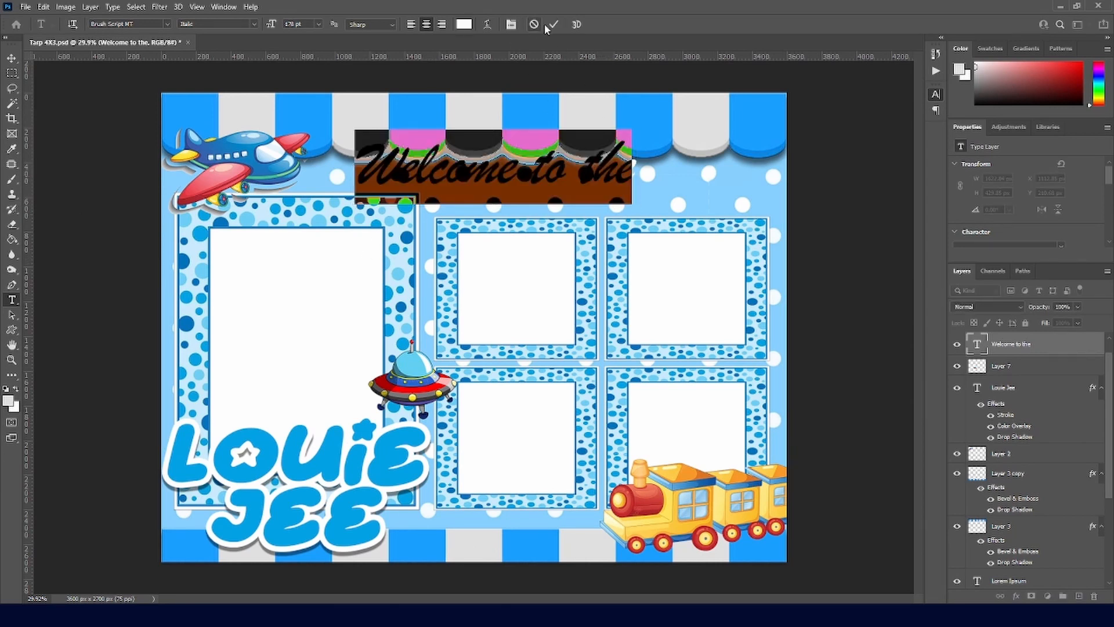
pyautogui.click(463, 24)
pyautogui.click(267, 467)
pyautogui.press('Return')
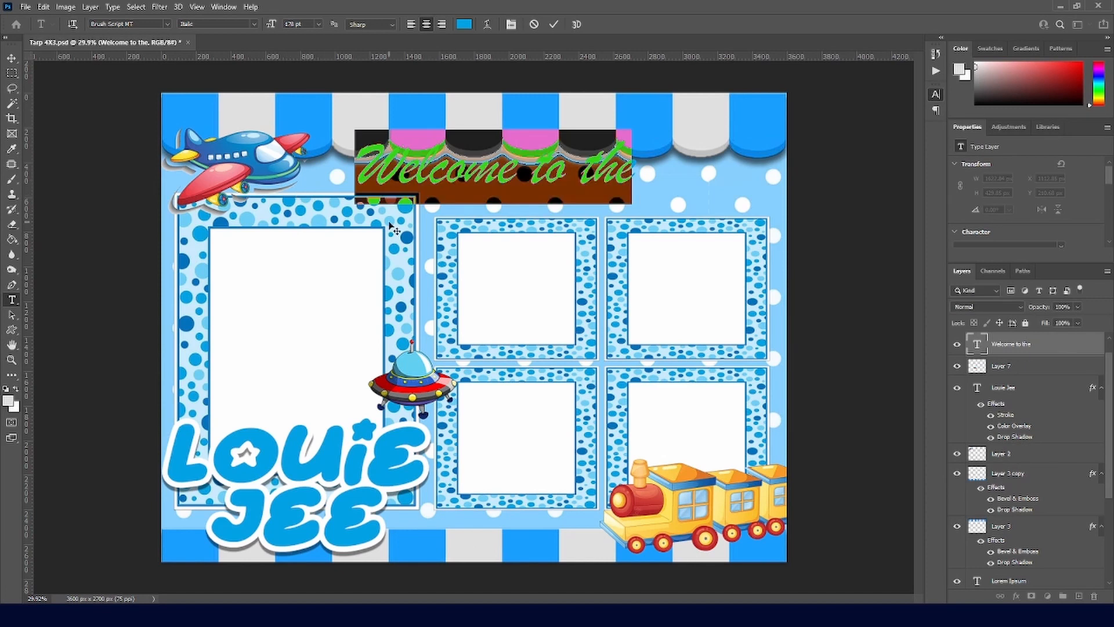
pyautogui.click(553, 24)
# Step: Move the heading up onto the awning and shrink it to 1249 px wide
pyautogui.press('v')
pyautogui.moveTo(502, 180); pyautogui.dragTo(557, 158)
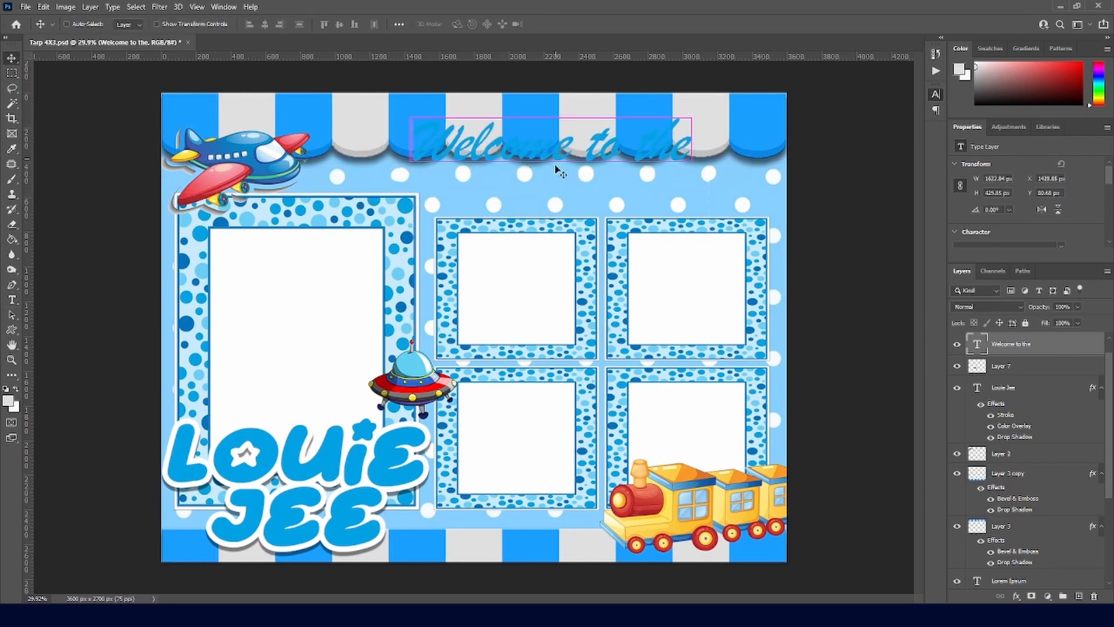
pyautogui.hotkey('ctrl', 't')
pyautogui.moveTo(692, 107); pyautogui.dragTo(627, 124)
pyautogui.press('Return')
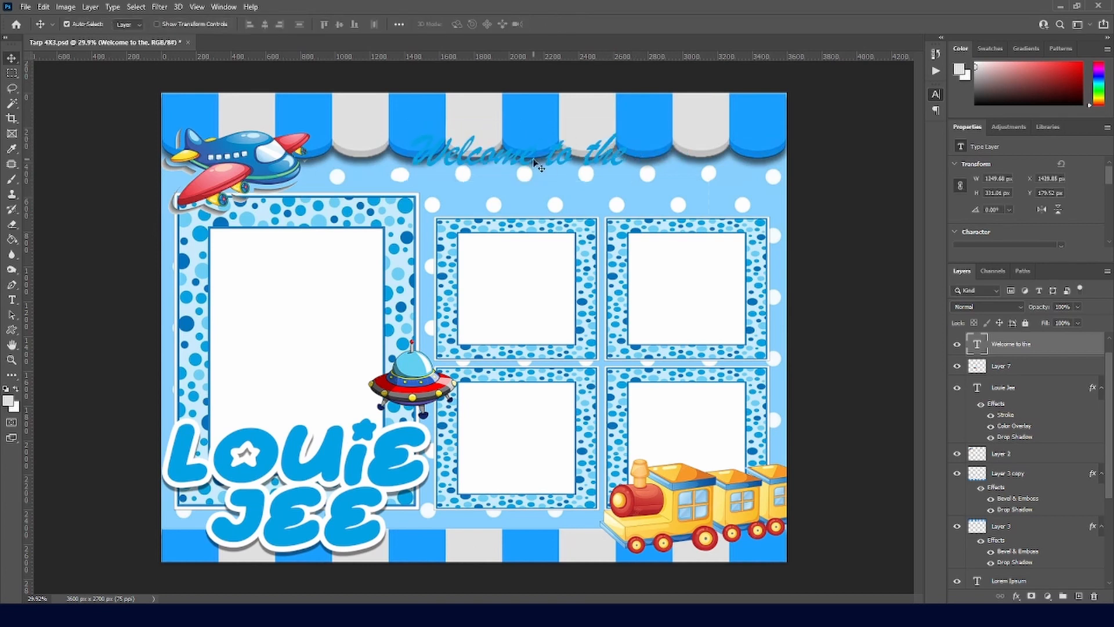
# Step: Duplicate the heading below, retype it as 'Christian World', and shift it right
pyautogui.moveTo(523, 155); pyautogui.dragTo(560, 191)
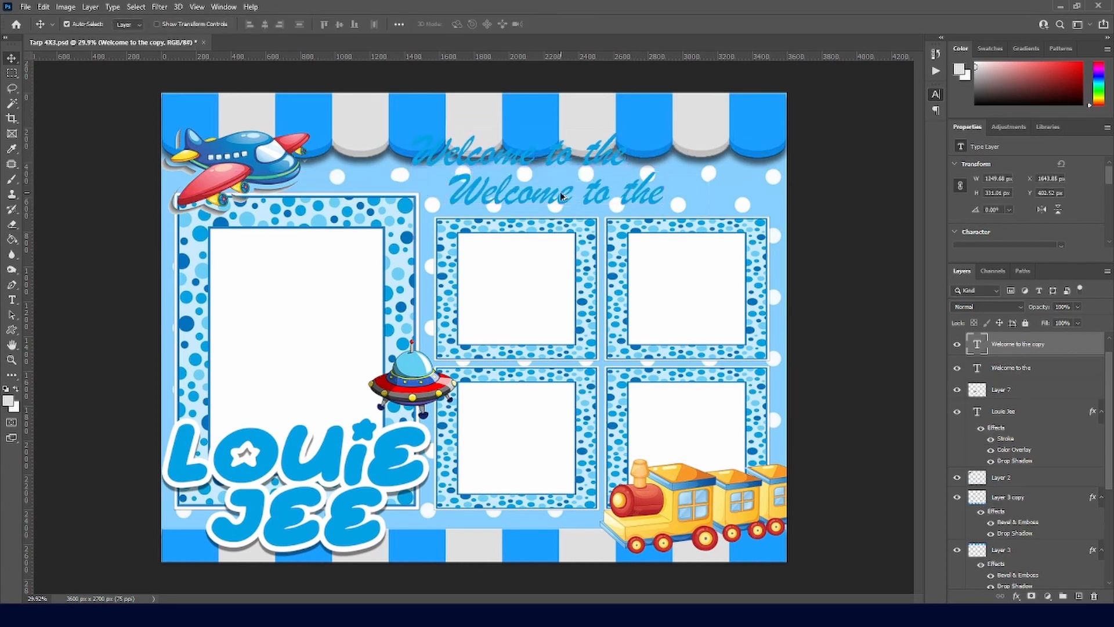
pyautogui.doubleClick(564, 198)
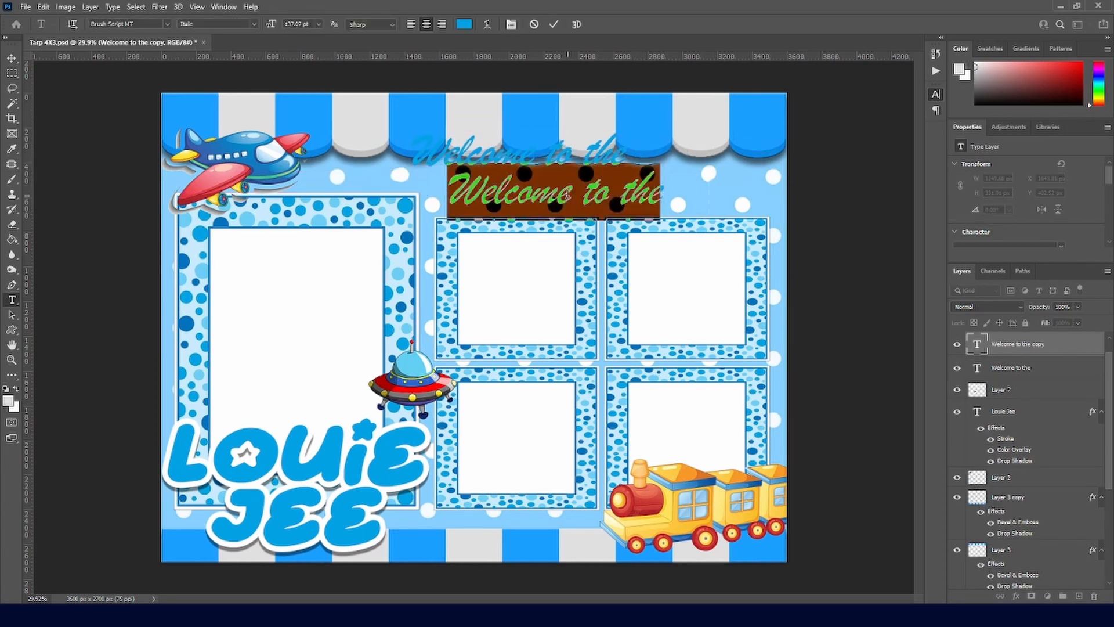
pyautogui.write('Christ')
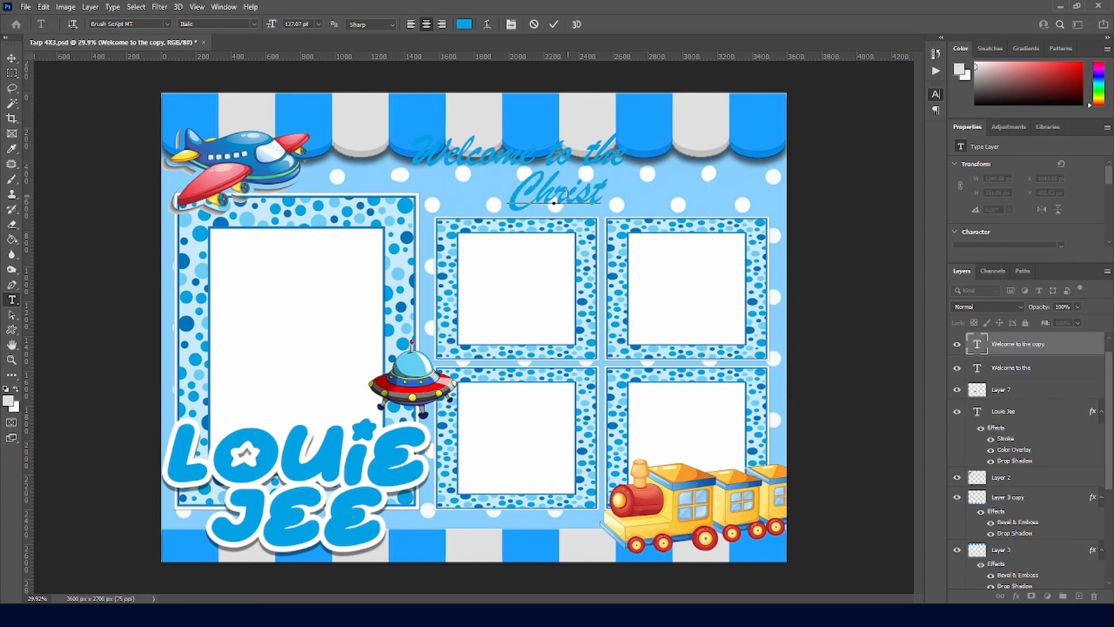
pyautogui.write('ian World')
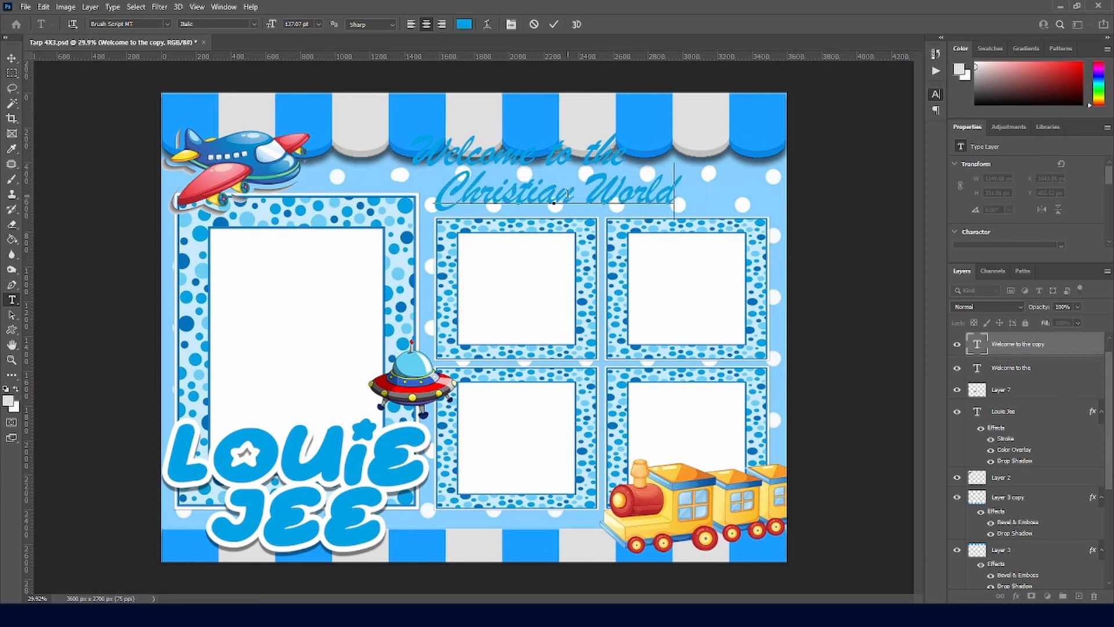
pyautogui.hotkey('ctrl', 'Return')
pyautogui.press('v')
pyautogui.moveTo(595, 203); pyautogui.dragTo(679, 204)
# Step: Change the Christian World text's font to Boss Baby
pyautogui.press('t')
pyautogui.tripleClick(636, 204)
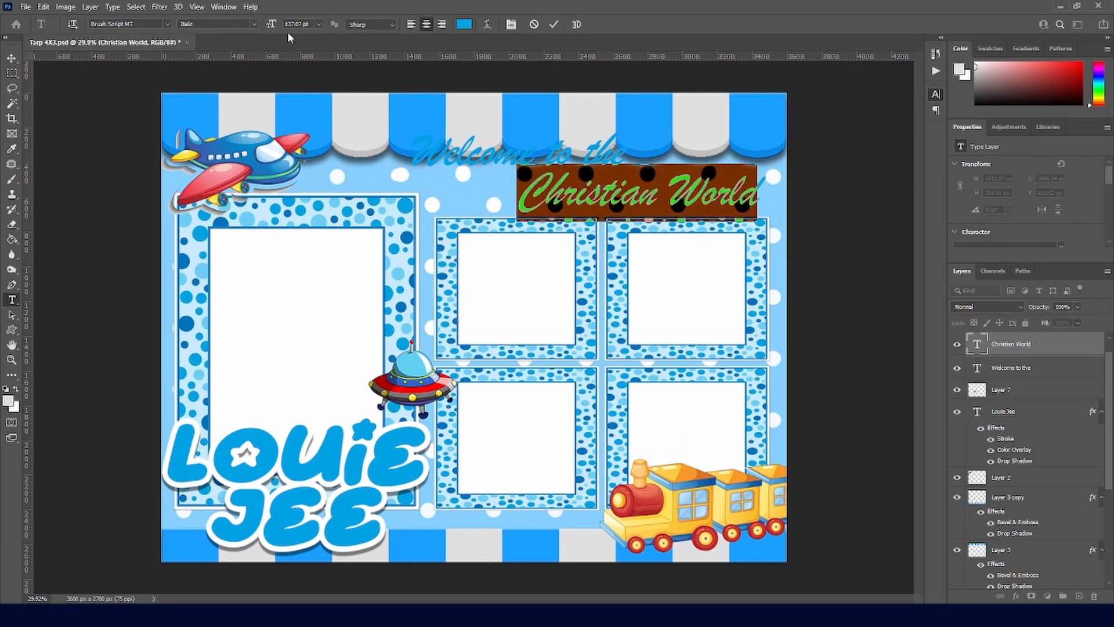
pyautogui.click(155, 24)
pyautogui.press('Down')
pyautogui.press('Down')
pyautogui.press('Down')
pyautogui.press('Down')
pyautogui.press('Down')
pyautogui.press('Down')
pyautogui.press('Down')
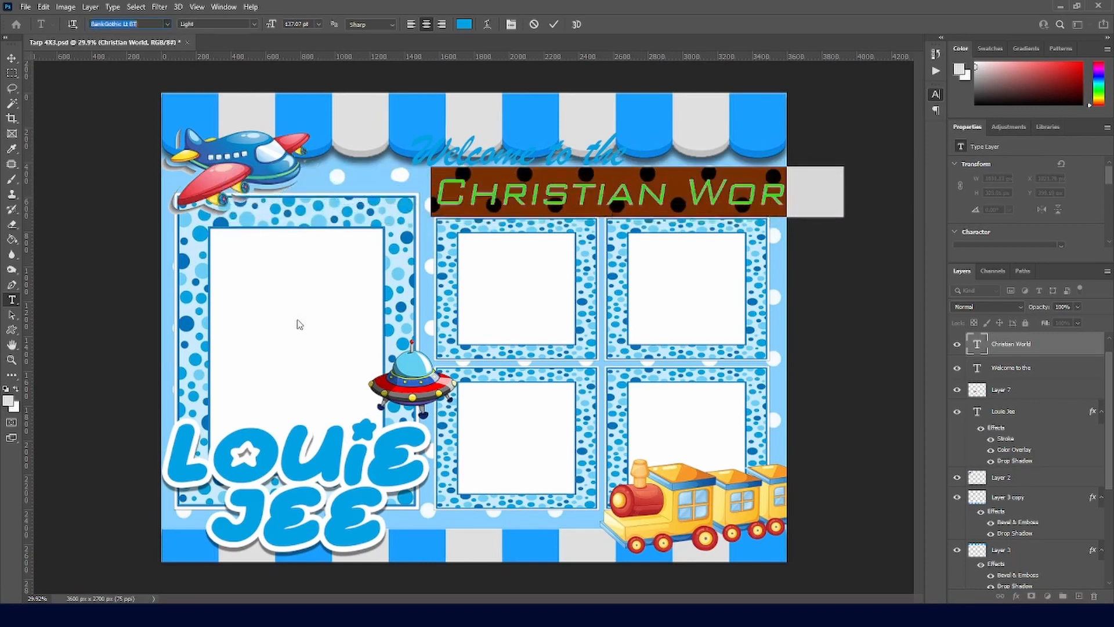
pyautogui.press('Down')
pyautogui.press('Down')
pyautogui.press('Down')
pyautogui.press('Down')
pyautogui.press('Down')
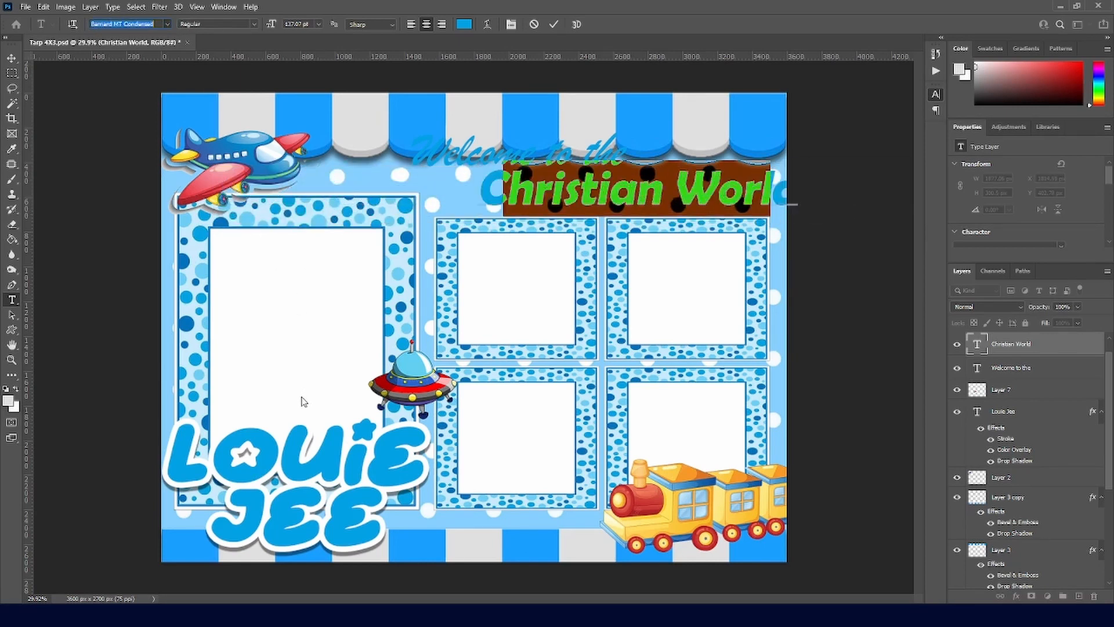
pyautogui.press('Down')
pyautogui.press('Down')
pyautogui.press('Down')
pyautogui.press('Down')
pyautogui.press('Down')
pyautogui.press('Down')
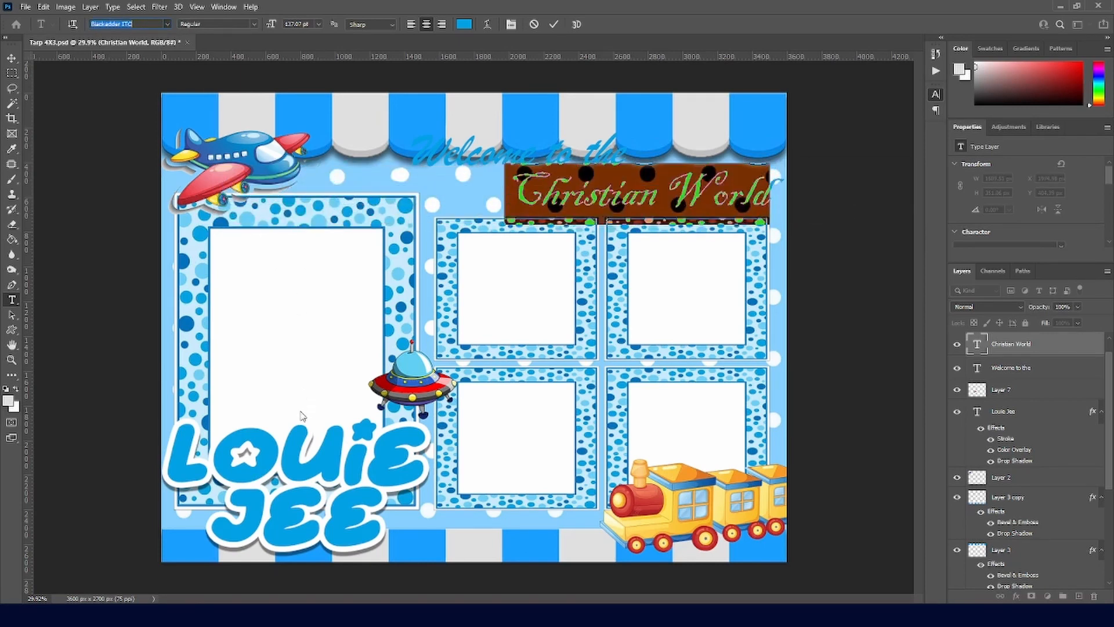
pyautogui.press('Down')
pyautogui.press('Down')
pyautogui.press('Down')
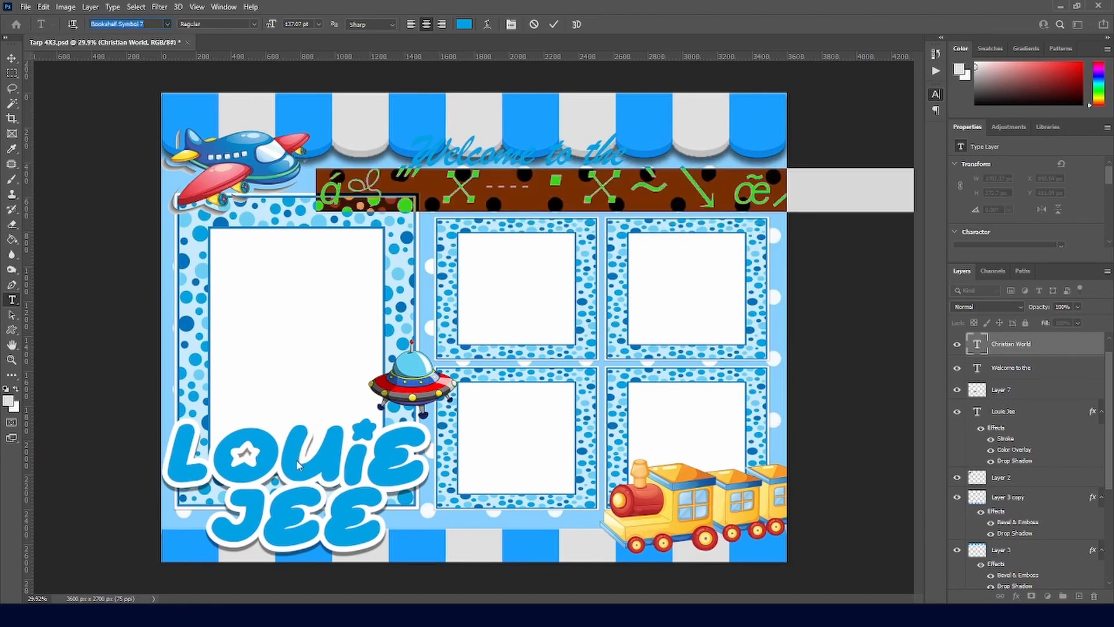
pyautogui.press('Return')
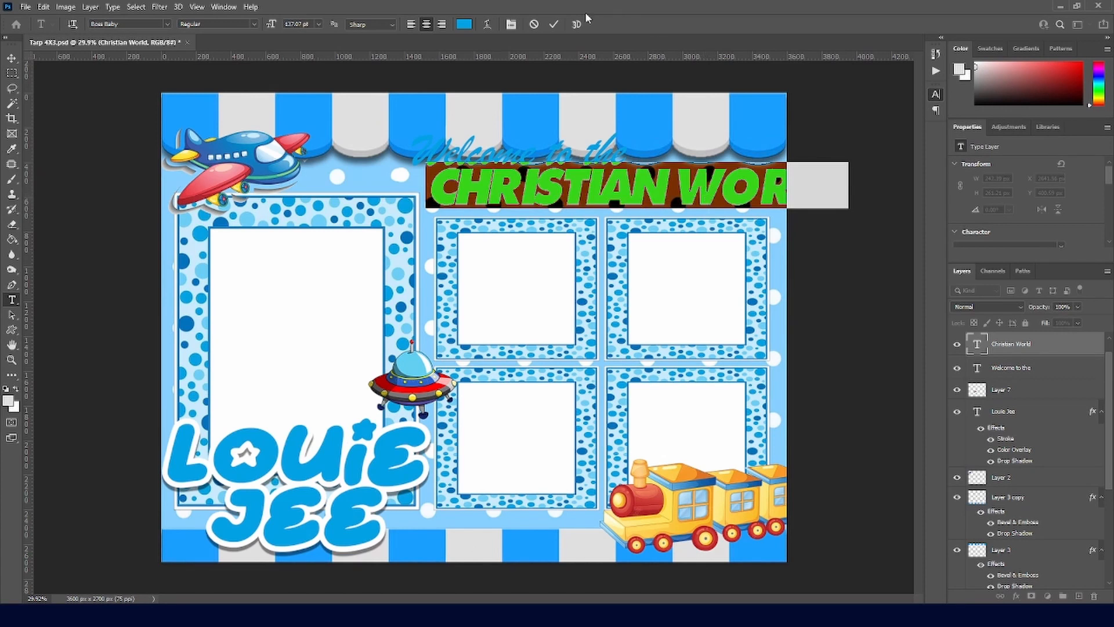
pyautogui.click(554, 24)
# Step: Shift CHRISTIAN WORLD left and tighten its letter spacing to fit the canvas
pyautogui.press('v')
pyautogui.moveTo(657, 198); pyautogui.dragTo(572, 203)
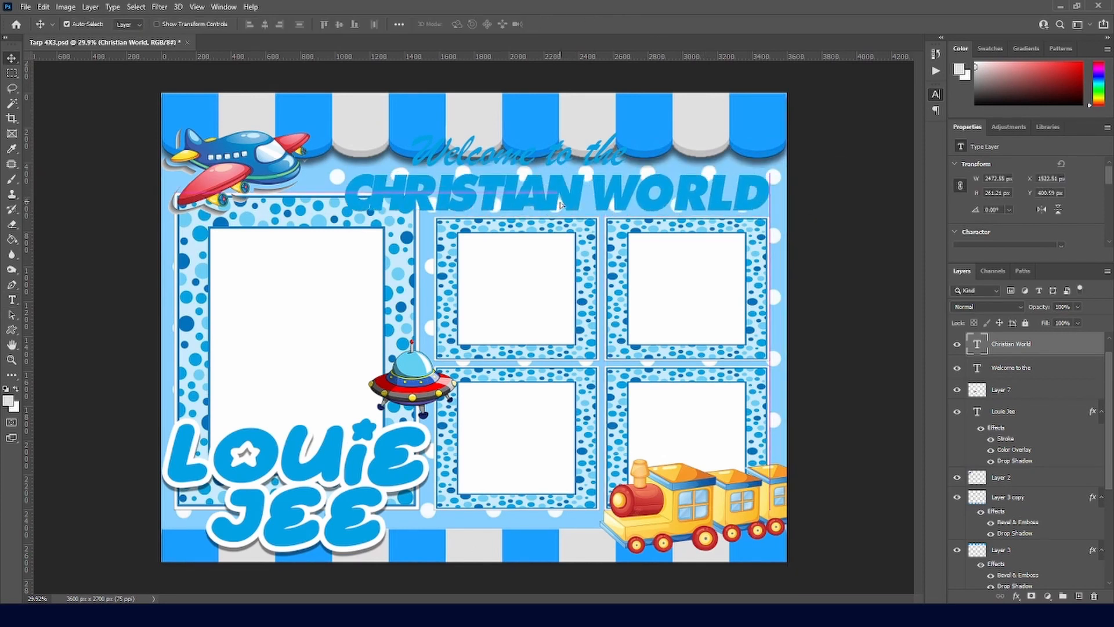
pyautogui.doubleClick(589, 200)
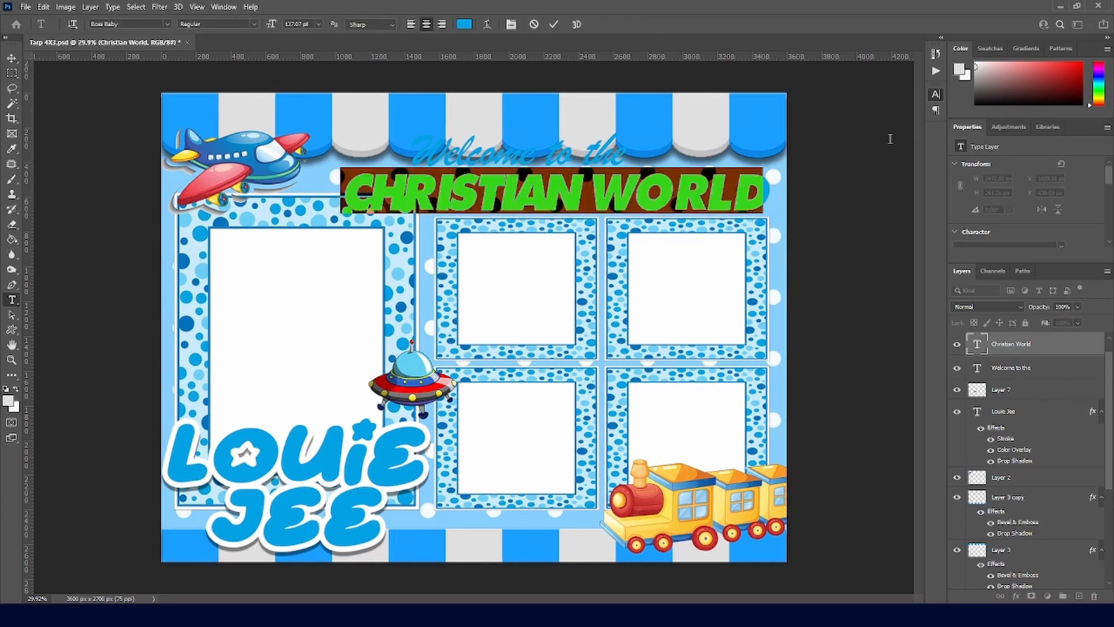
pyautogui.hotkey('alt', 'Right')
pyautogui.hotkey('alt', 'Right')
pyautogui.hotkey('alt', 'Right')
pyautogui.hotkey('alt', 'Right')
pyautogui.hotkey('alt', 'Right')
pyautogui.hotkey('alt', 'Right')
pyautogui.hotkey('alt', 'Right')
pyautogui.hotkey('alt', 'Right')
pyautogui.hotkey('alt', 'Left')
pyautogui.hotkey('alt', 'Left')
pyautogui.hotkey('alt', 'Left')
pyautogui.hotkey('alt', 'Left')
pyautogui.hotkey('alt', 'Left')
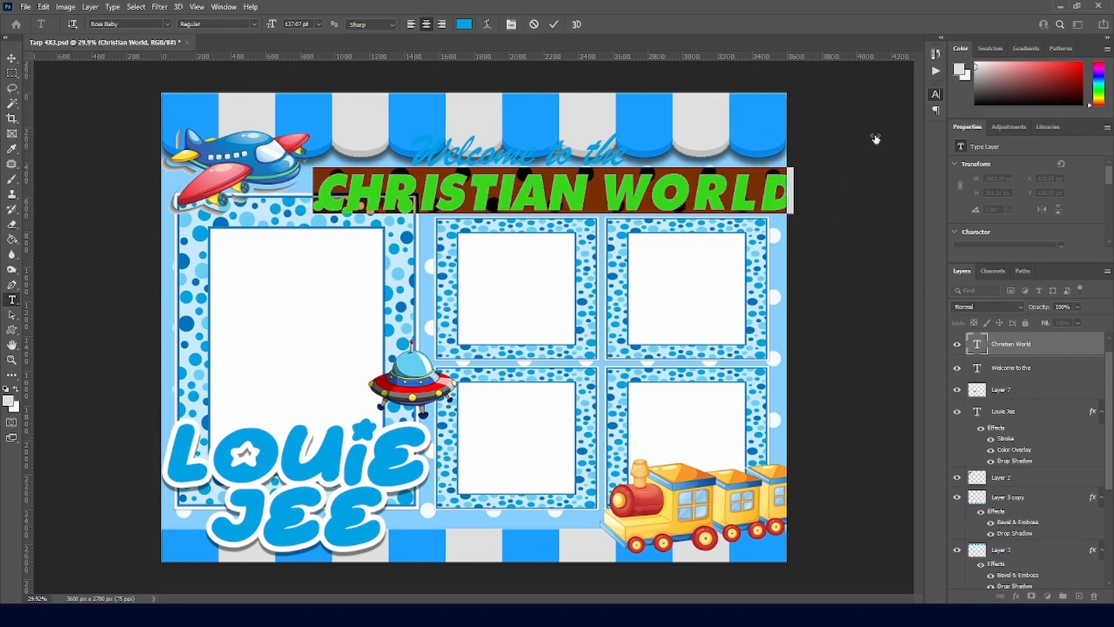
pyautogui.hotkey('alt', 'Left')
pyautogui.hotkey('alt', 'Left')
pyautogui.hotkey('alt', 'Left')
pyautogui.hotkey('alt', 'Left')
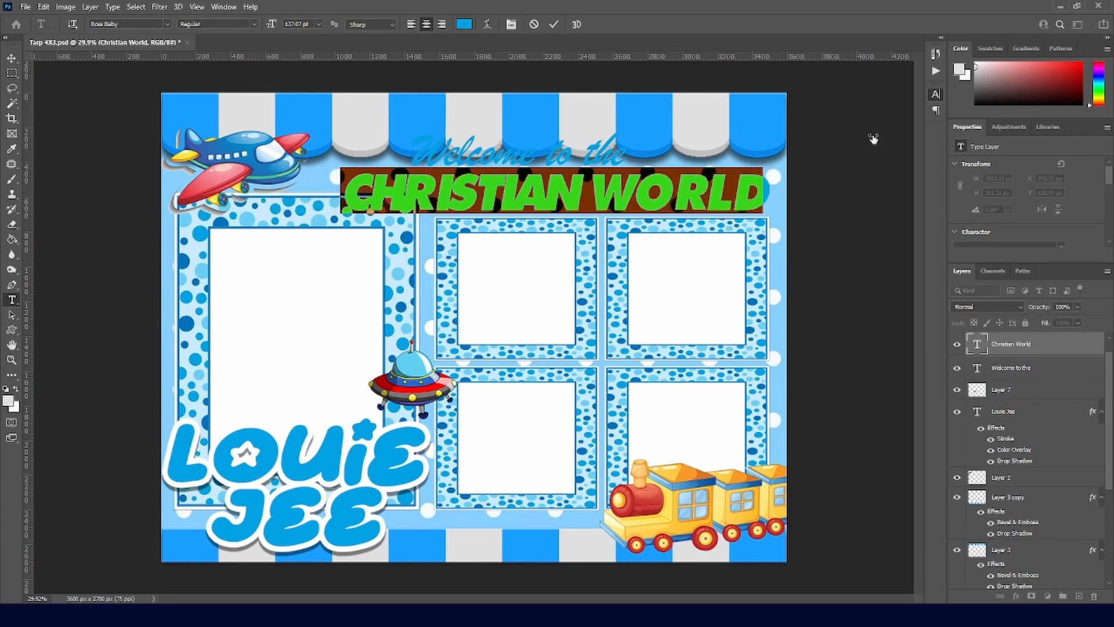
pyautogui.click(554, 24)
# Step: Transform CHRISTIAN WORLD narrower and taller to sit under 'Welcome to the'
pyautogui.hotkey('ctrl', 't')
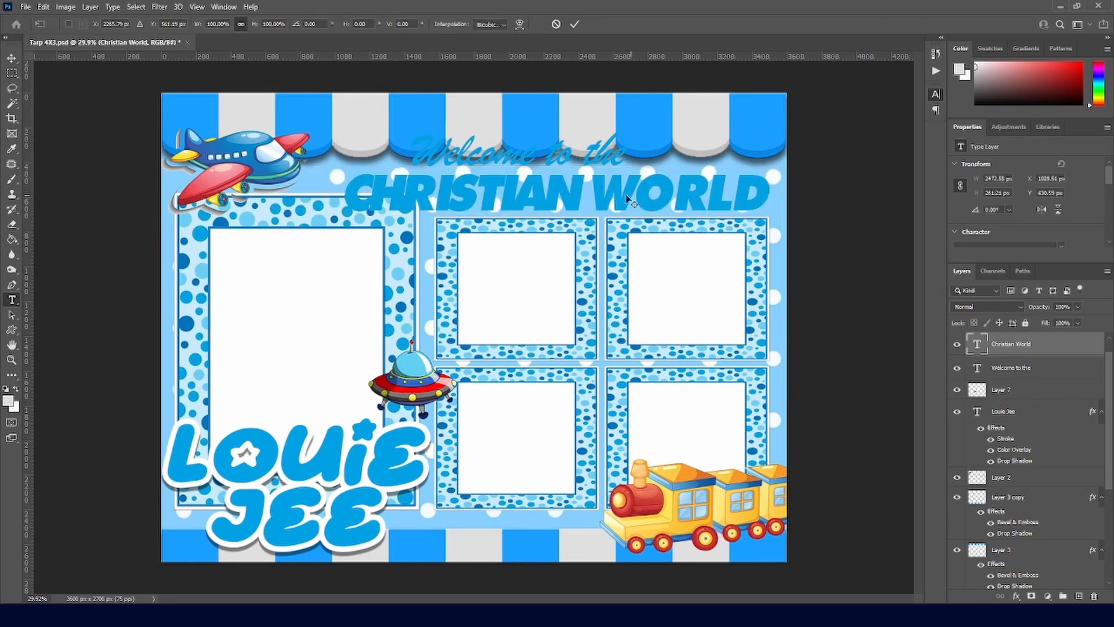
pyautogui.moveTo(337, 188); pyautogui.dragTo(419, 189)
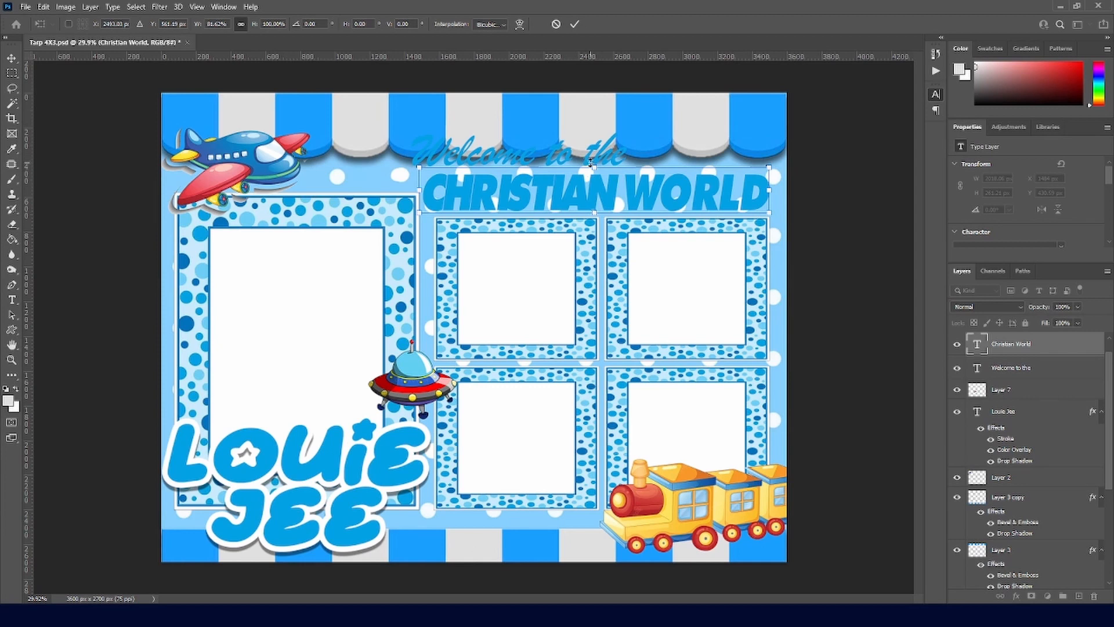
pyautogui.moveTo(601, 167); pyautogui.dragTo(596, 162)
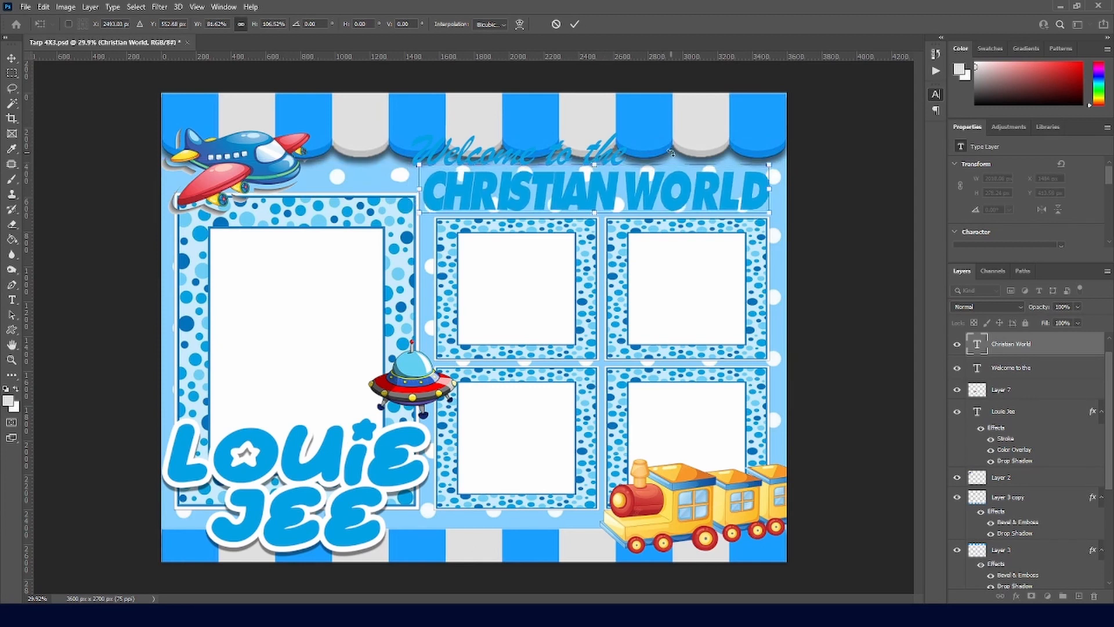
pyautogui.click(574, 24)
pyautogui.press('Return')
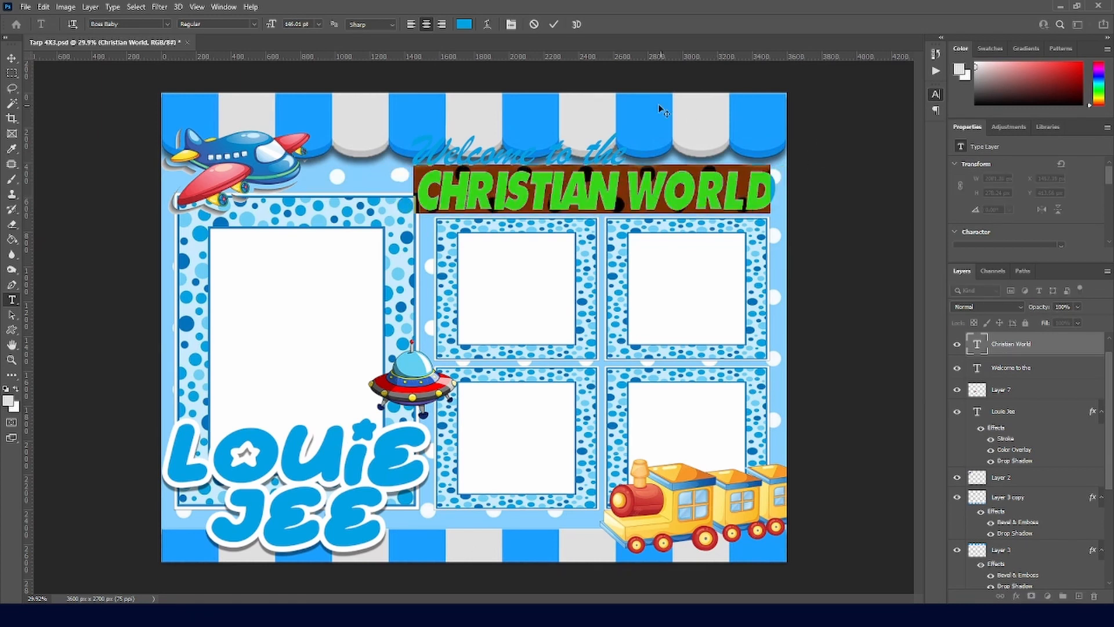
pyautogui.hotkey('ctrl', 'Return')
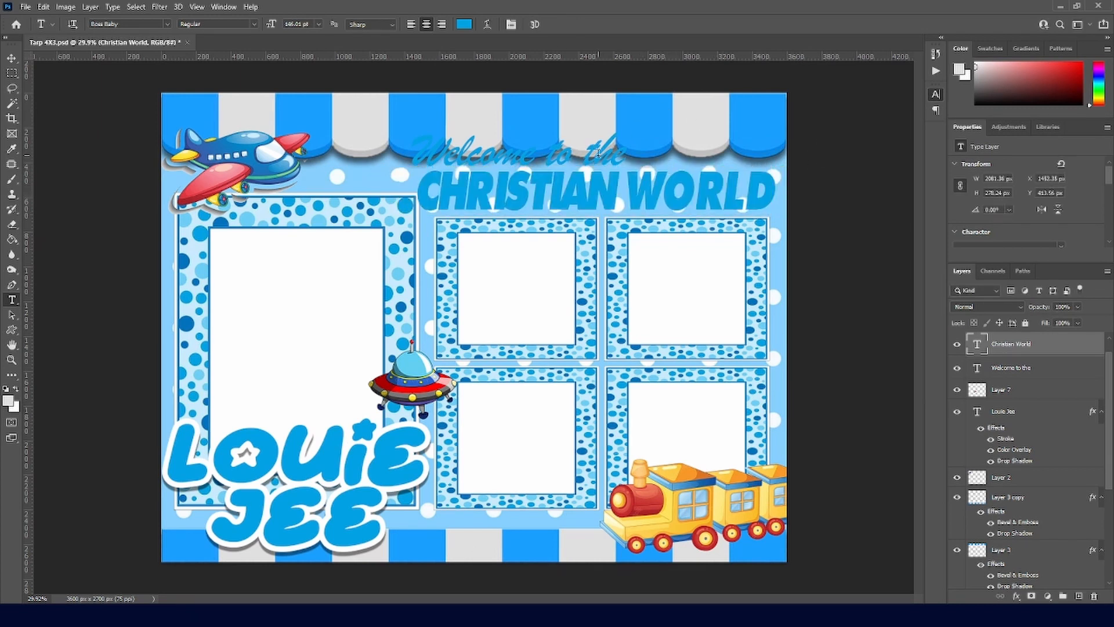
pyautogui.scroll(1, 1028, 361)
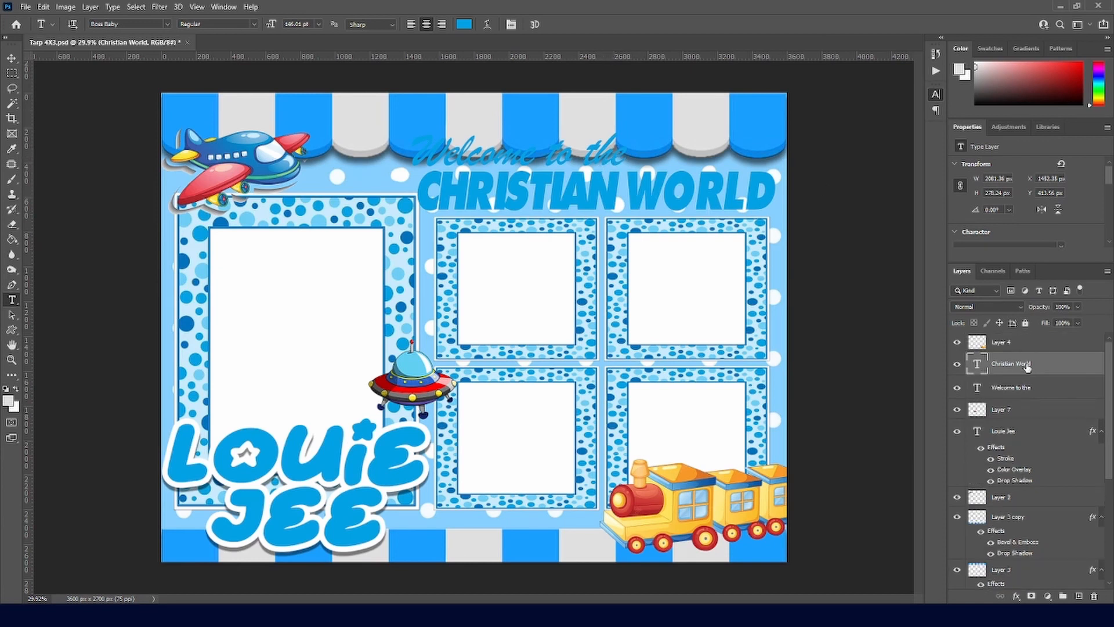
# Step: Select both heading layers and nudge them up together
pyautogui.keyDown('shift'); pyautogui.click(1033, 382); pyautogui.keyUp('shift')
pyautogui.press('v')
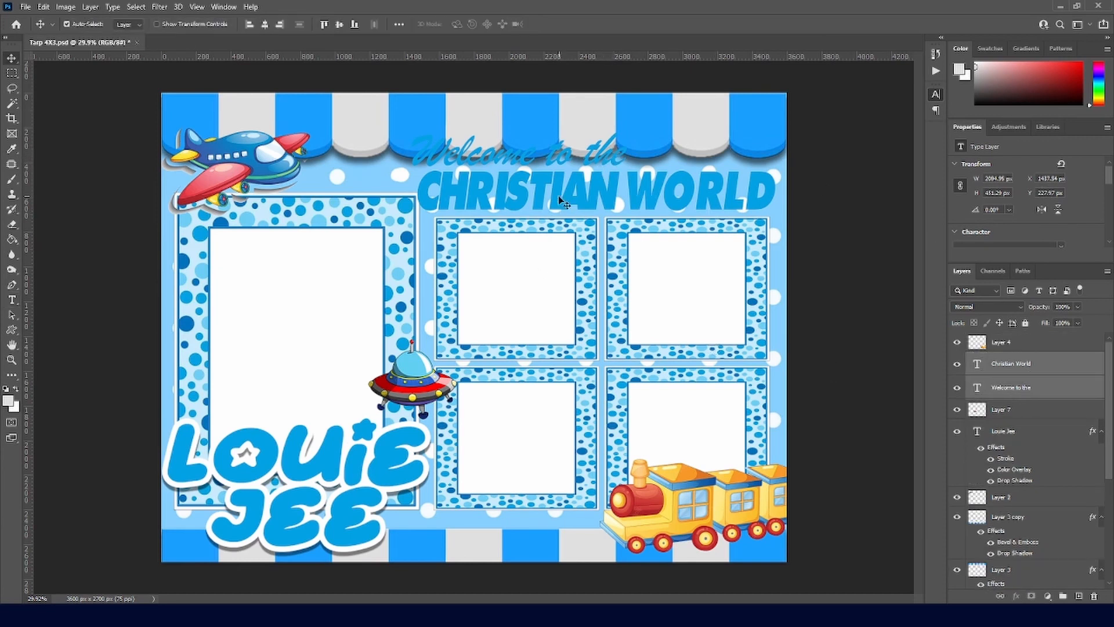
pyautogui.hotkey('shift', 'Up')
pyautogui.hotkey('shift', 'Up')
pyautogui.hotkey('shift', 'Up')
pyautogui.hotkey('shift', 'Up')
pyautogui.hotkey('shift', 'Down')
pyautogui.hotkey('shift', 'Down')
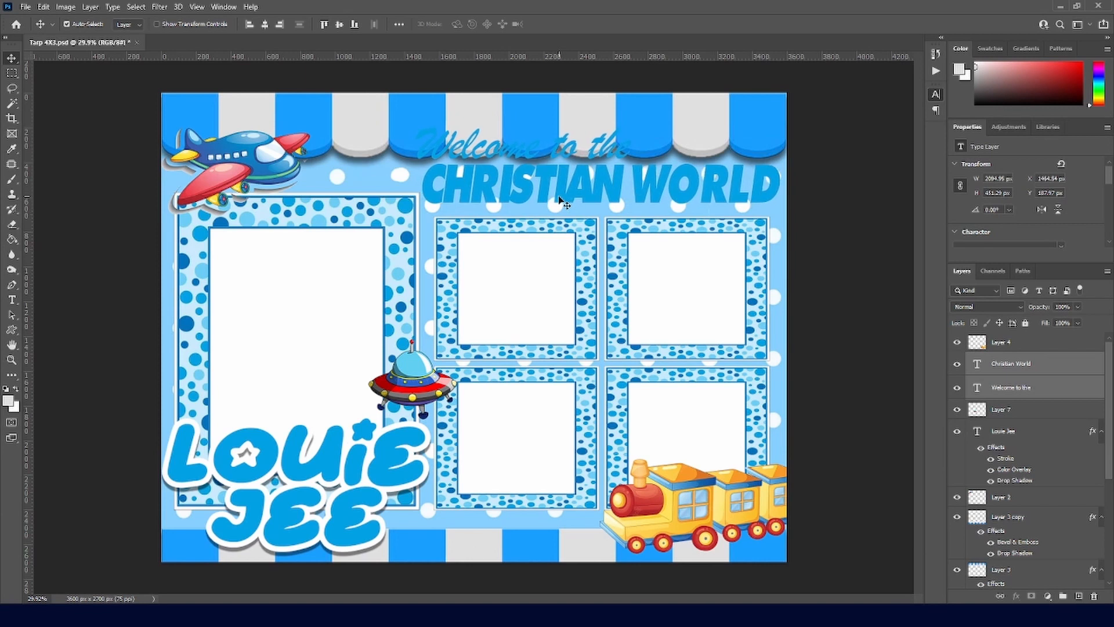
pyautogui.hotkey('shift', 'Up')
pyautogui.hotkey('shift', 'Up')
# Step: Make a copy of CHRISTIAN WORLD just below the original, then delete that duplicate
pyautogui.press('t')
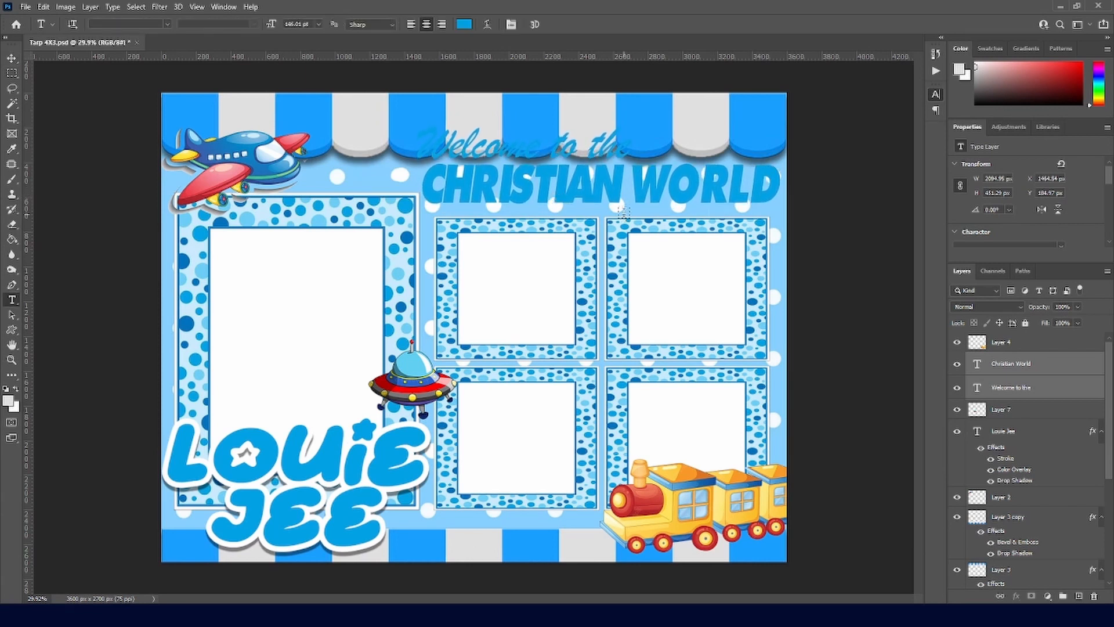
pyautogui.click(623, 189)
pyautogui.click(555, 29)
pyautogui.press('v')
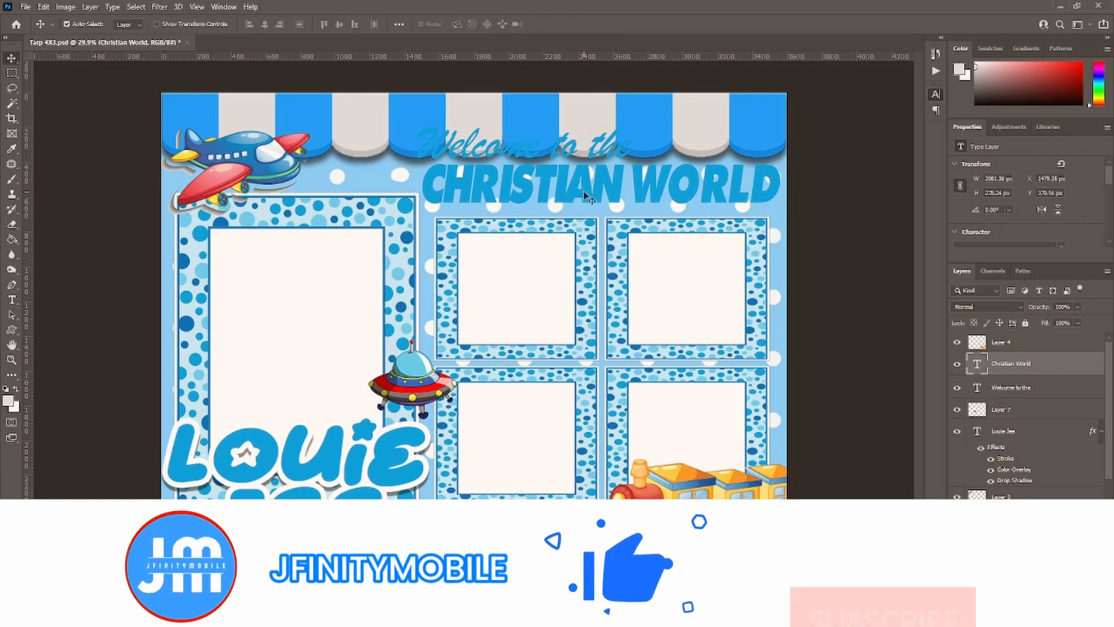
pyautogui.moveTo(583, 186); pyautogui.dragTo(583, 244)
pyautogui.press('t')
pyautogui.tripleClick(597, 232)
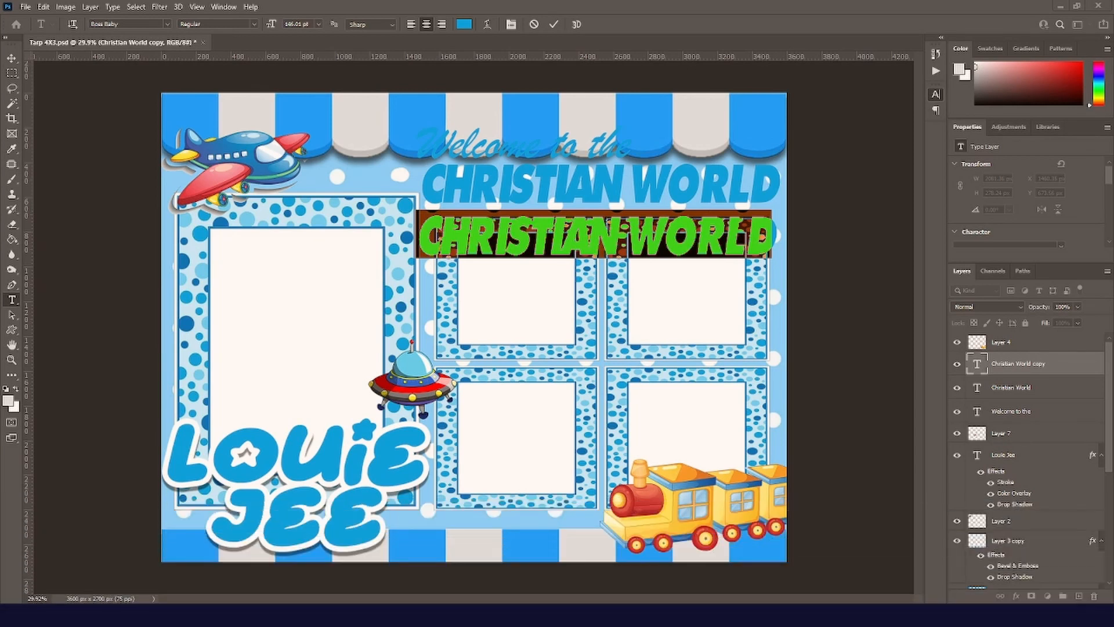
pyautogui.click(553, 23)
pyautogui.press('v')
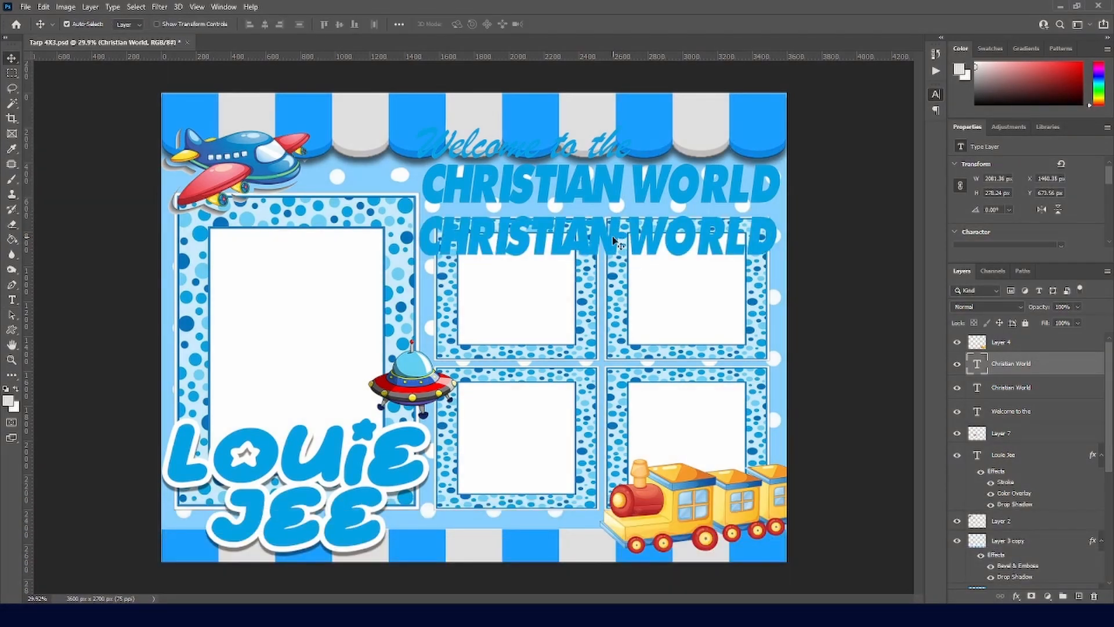
pyautogui.press('Delete')
# Step: Nudge both headings up once more, then select only the Christian World layer
pyautogui.keyDown('shift'); pyautogui.click(1011, 387); pyautogui.keyUp('shift')
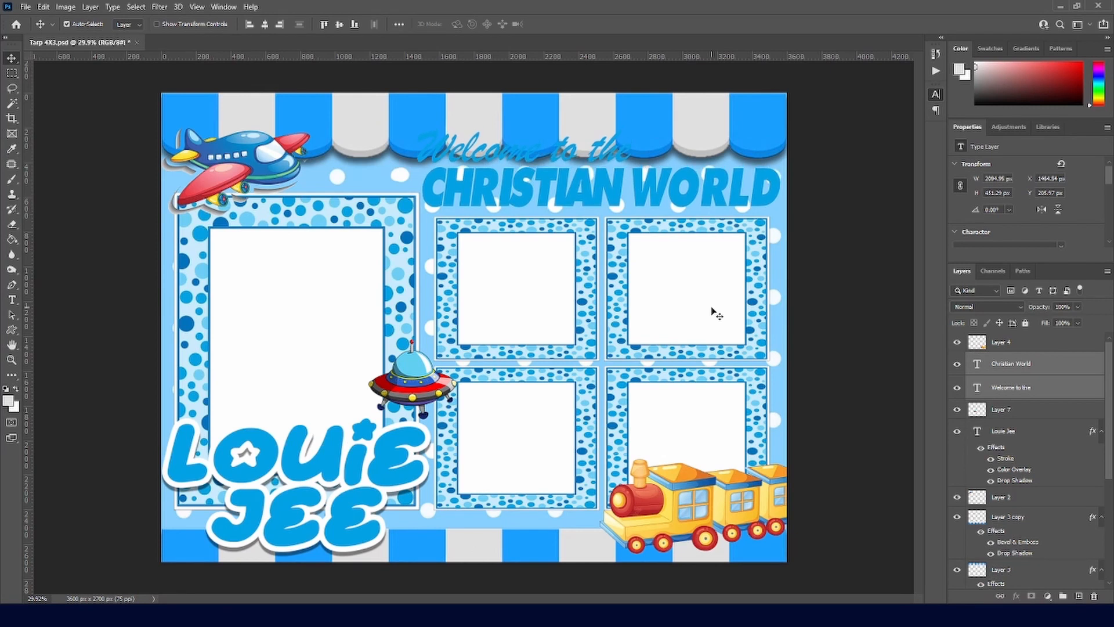
pyautogui.press('Up')
pyautogui.press('Up')
pyautogui.press('Up')
pyautogui.press('Up')
pyautogui.press('Up')
pyautogui.press('Up')
pyautogui.press('Up')
pyautogui.press('Up')
pyautogui.press('Up')
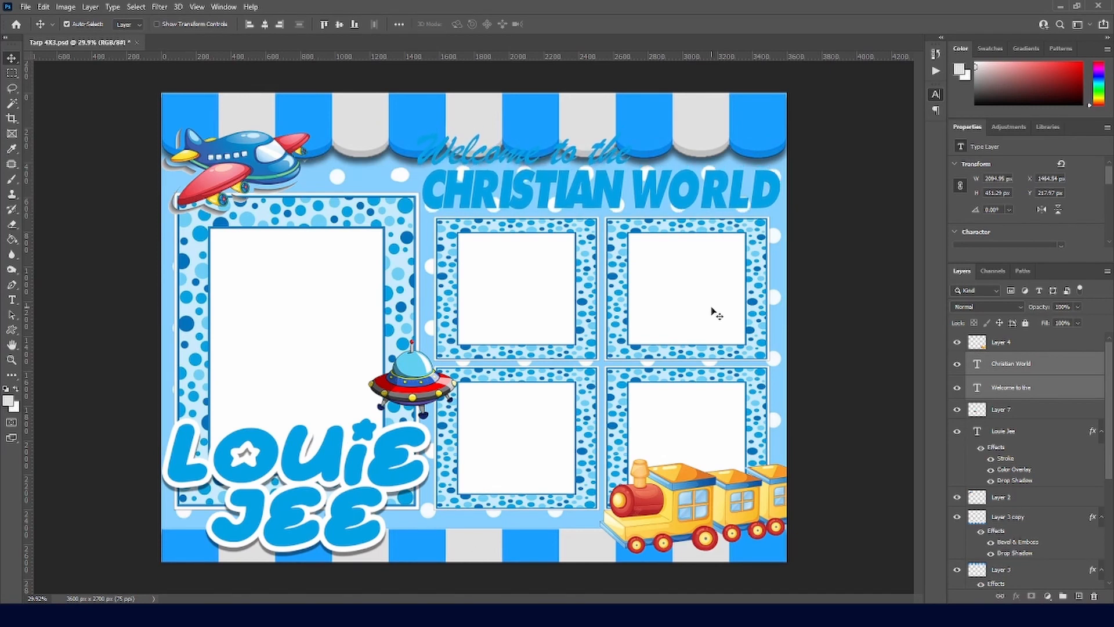
pyautogui.click(1023, 364)
# Step: Give CHRISTIAN WORLD a white stroke, drop shadow, and bevel and emboss
pyautogui.click(938, 112)
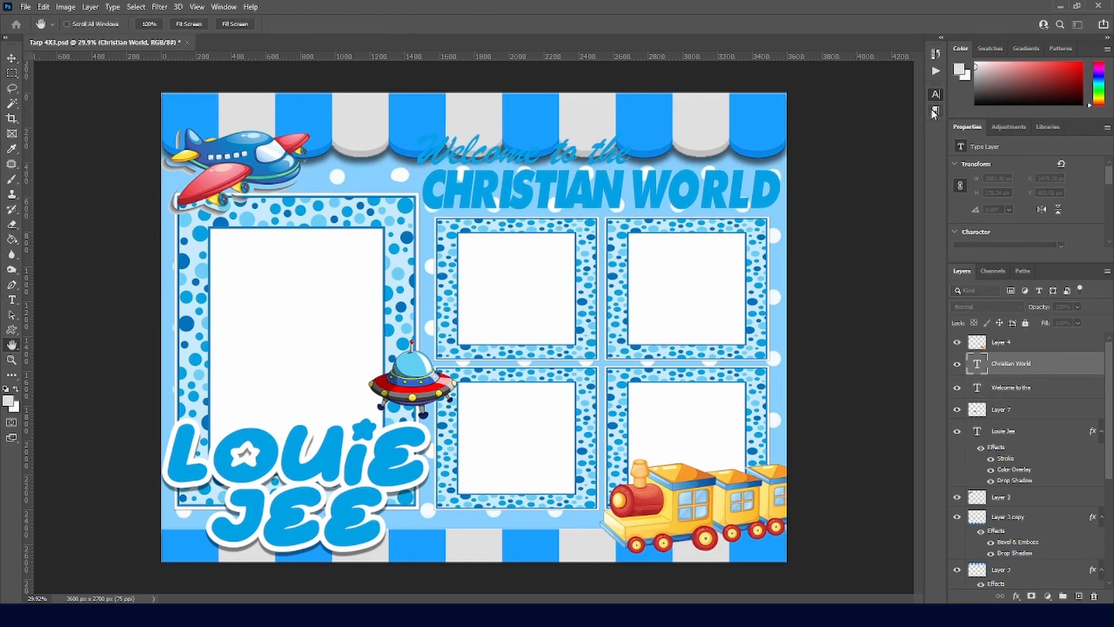
pyautogui.click(633, 352)
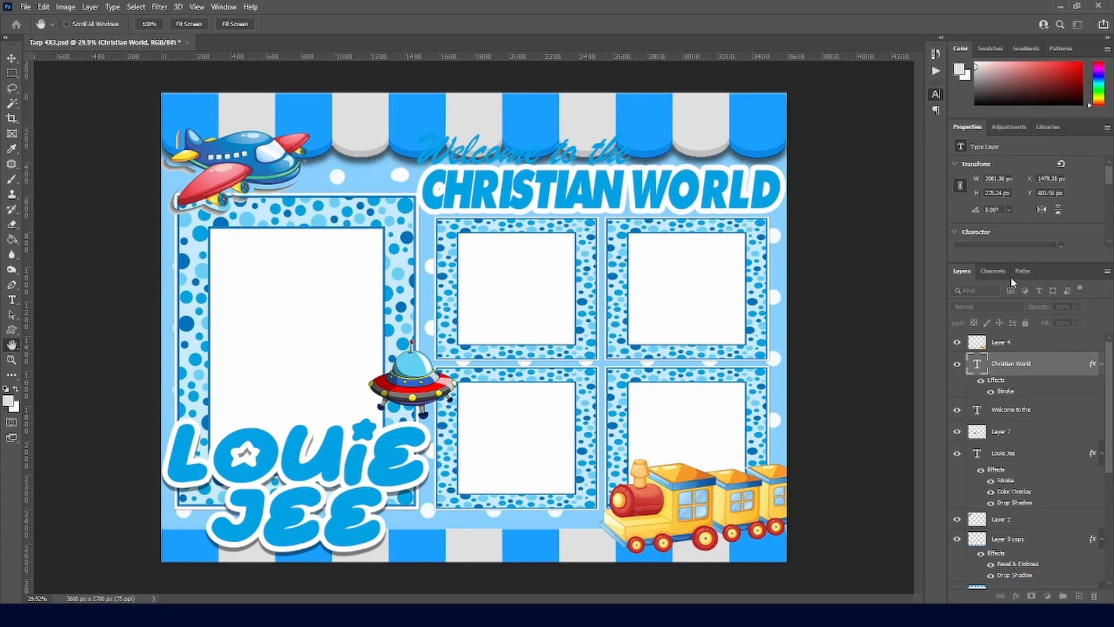
pyautogui.press('v')
pyautogui.moveTo(760, 210); pyautogui.dragTo(756, 210)
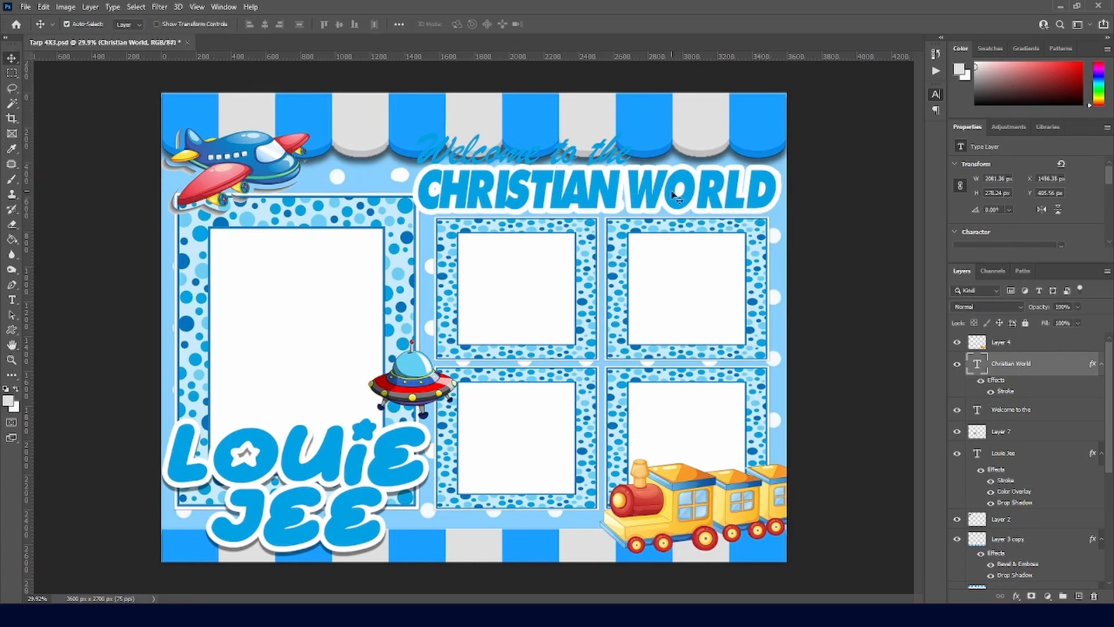
pyautogui.click(616, 153)
pyautogui.click(682, 196)
pyautogui.click(896, 99)
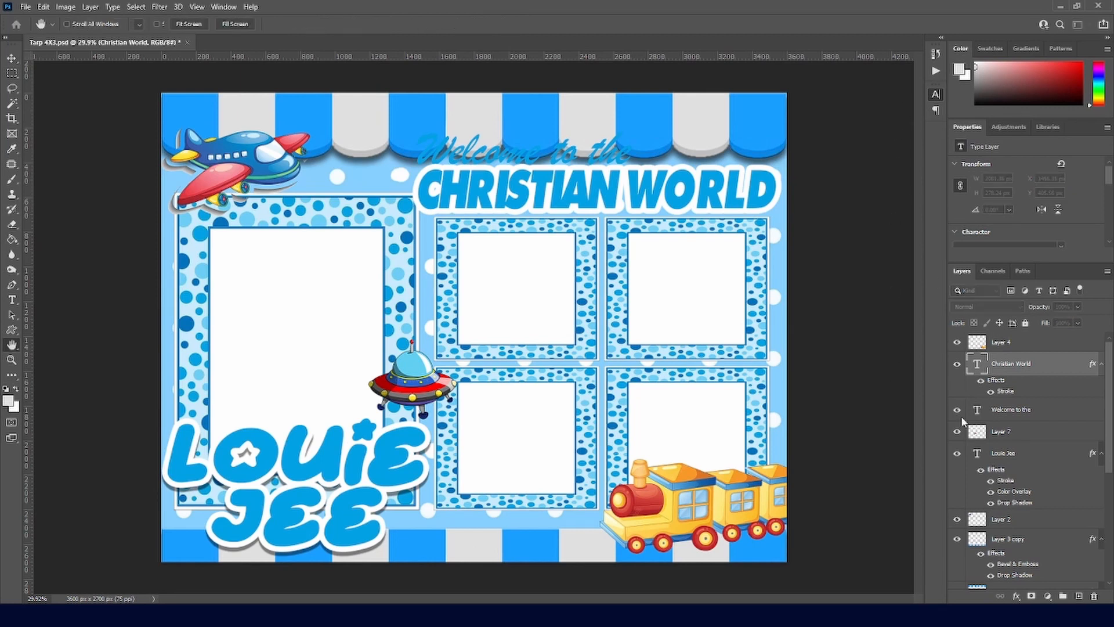
pyautogui.click(669, 462)
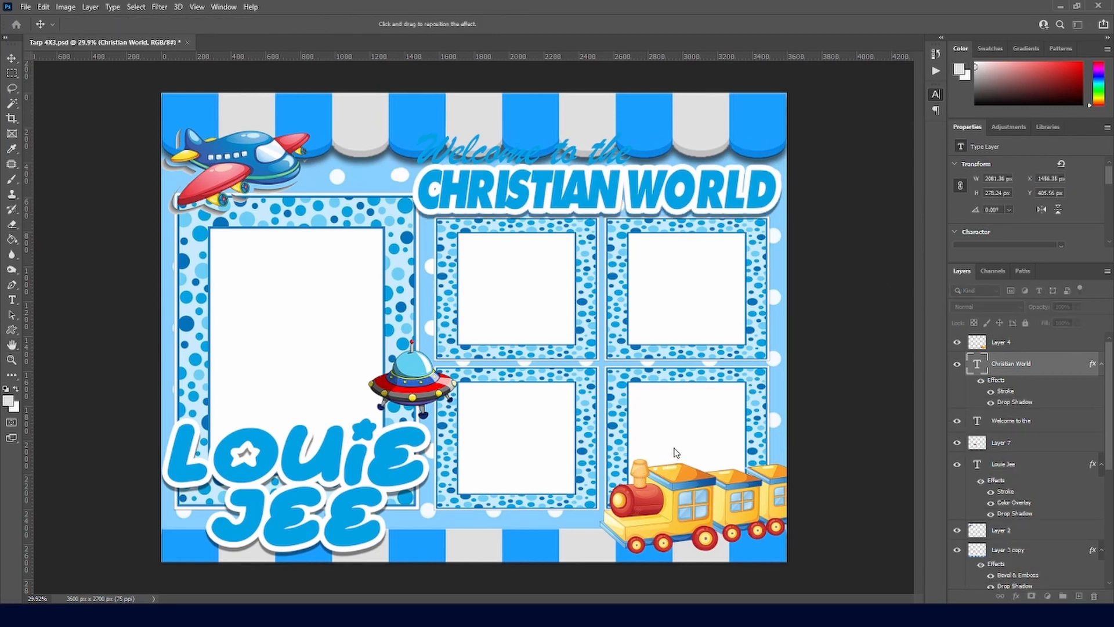
pyautogui.click(623, 309)
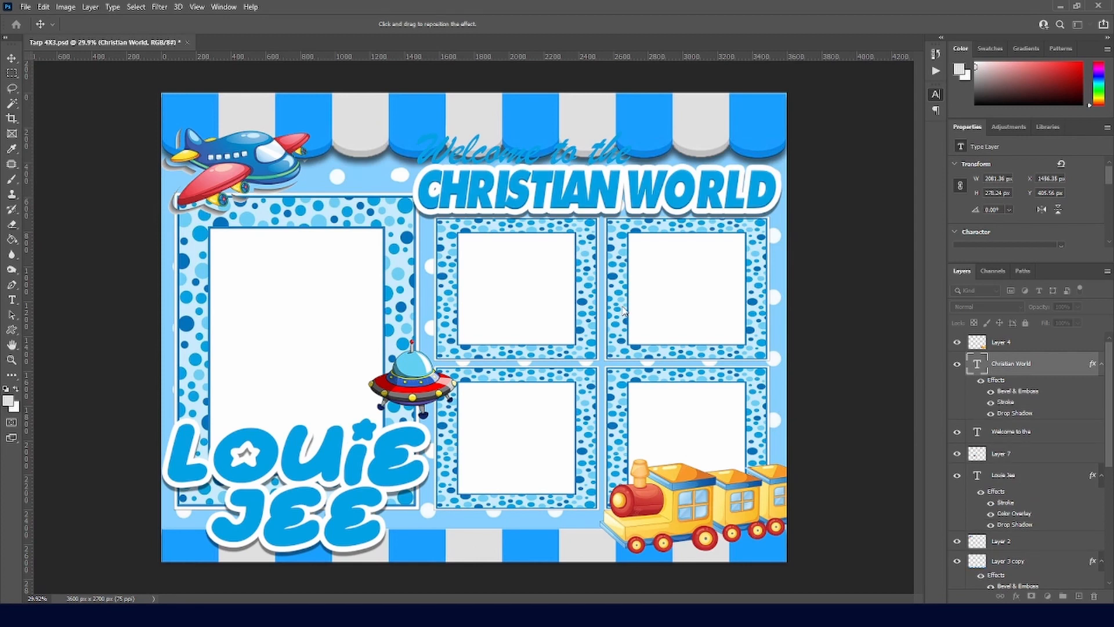
pyautogui.click(1008, 475)
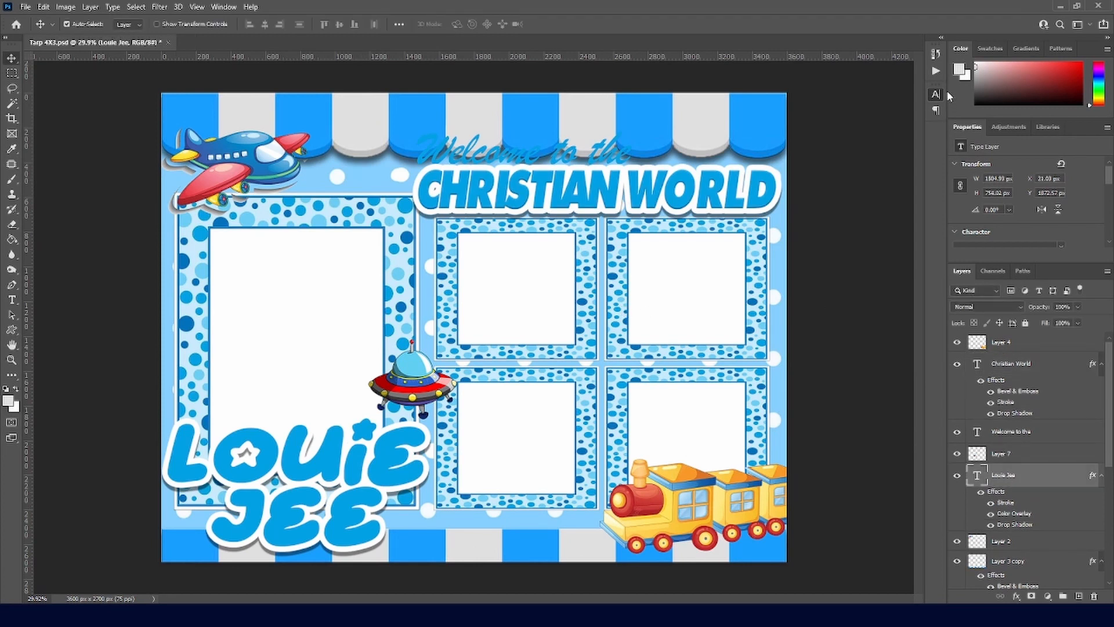
pyautogui.press('h')
pyautogui.click(630, 309)
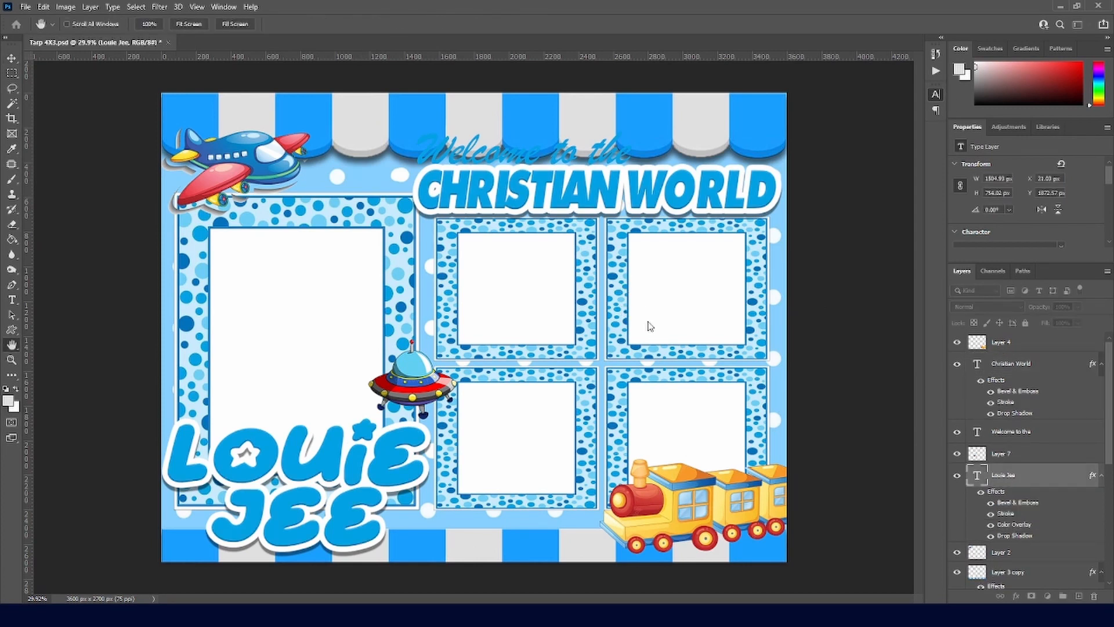
pyautogui.press('v')
pyautogui.moveTo(625, 159); pyautogui.dragTo(626, 157)
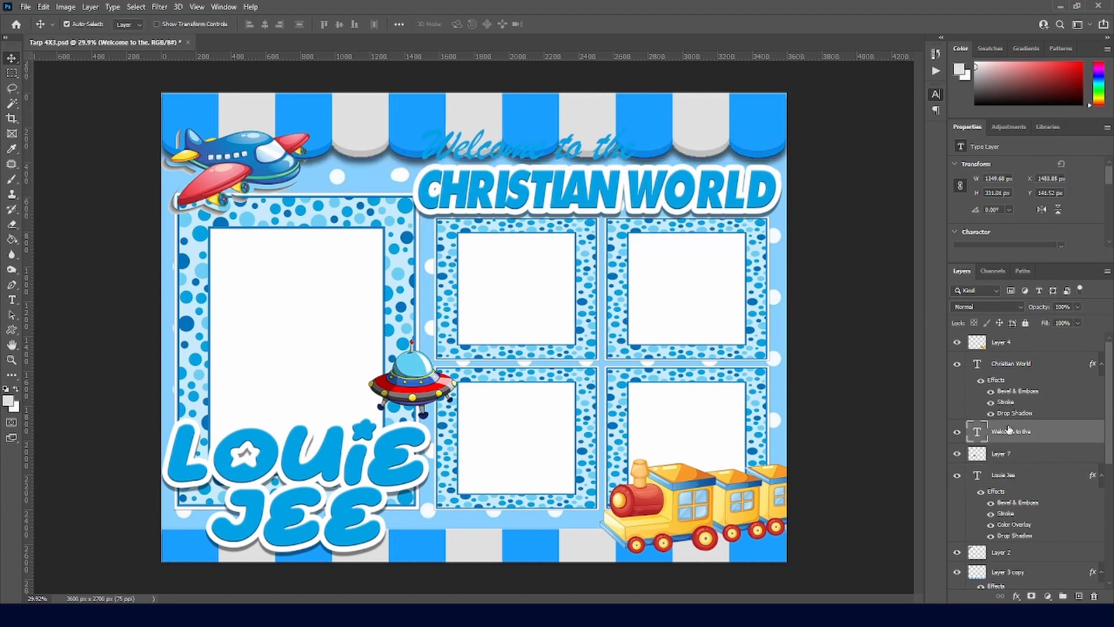
# Step: Paste CHRISTIAN WORLD's effects onto 'Welcome to the' and nudge it to sit just above
pyautogui.click(654, 204)
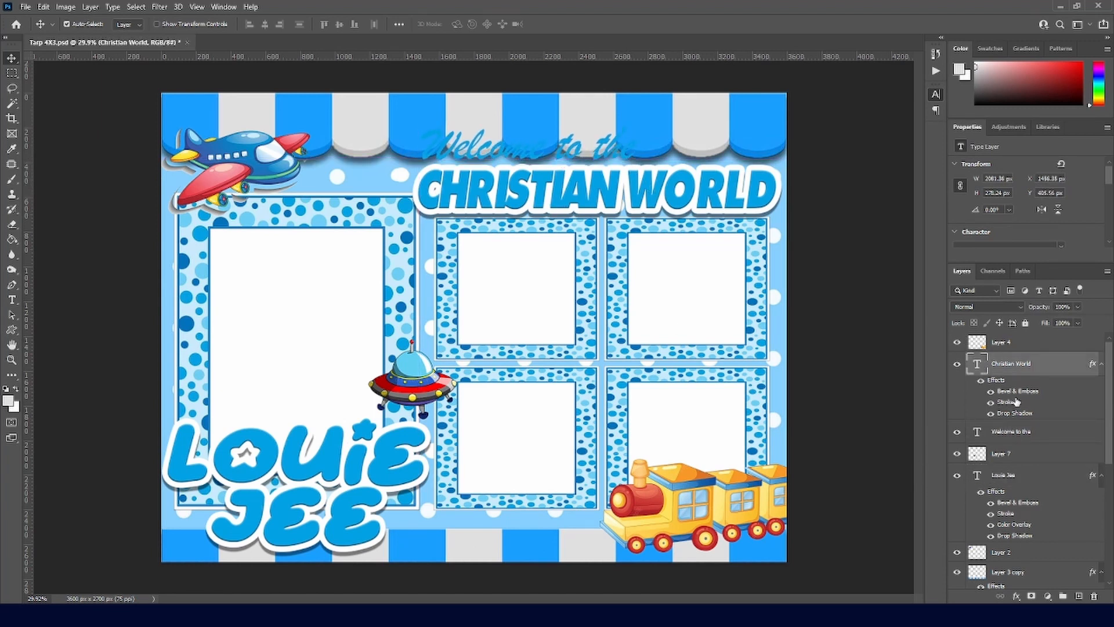
pyautogui.click(997, 458)
pyautogui.click(1007, 433)
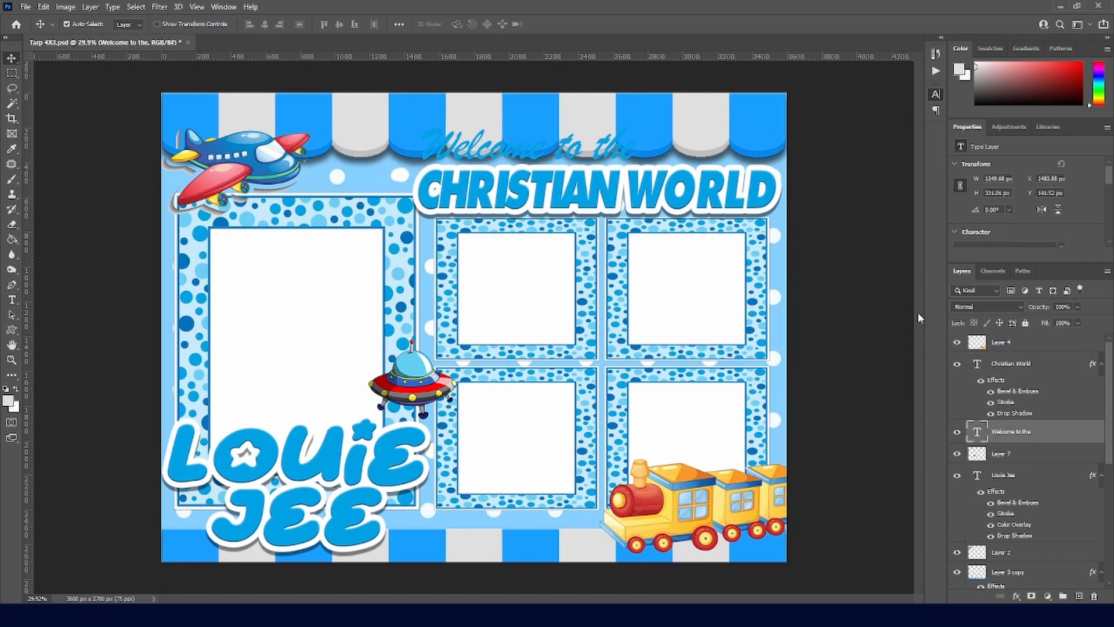
pyautogui.click(909, 473)
pyautogui.press('Up')
pyautogui.press('Up')
pyautogui.press('Up')
pyautogui.press('Up')
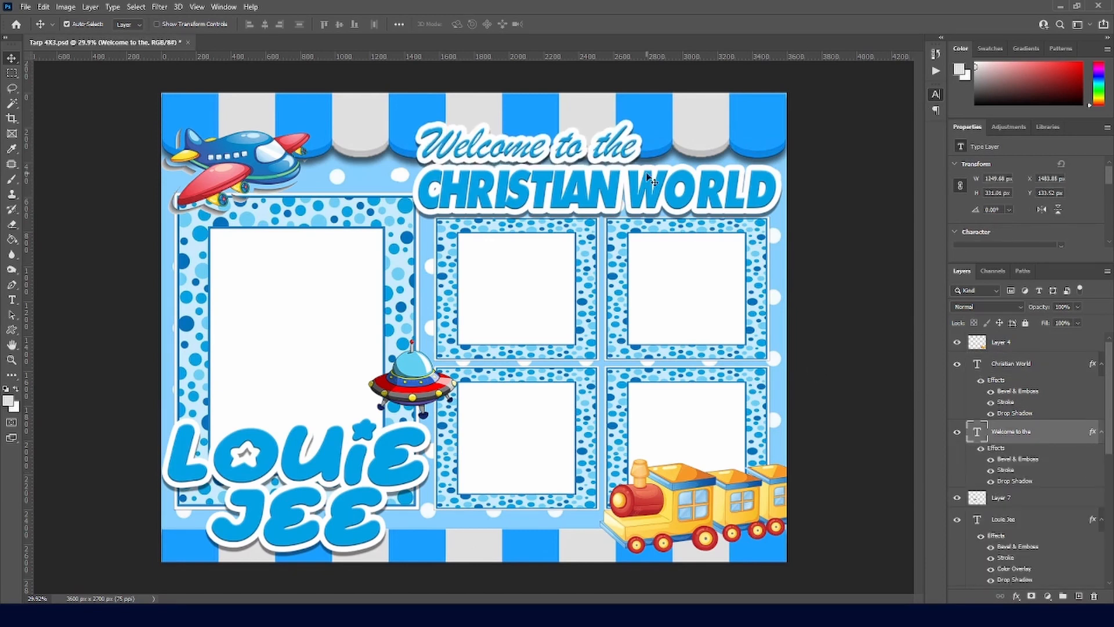
pyautogui.press('Down')
pyautogui.press('Down')
pyautogui.press('Down')
pyautogui.press('Down')
pyautogui.press('Down')
pyautogui.press('Down')
pyautogui.press('Down')
pyautogui.press('Down')
pyautogui.press('Down')
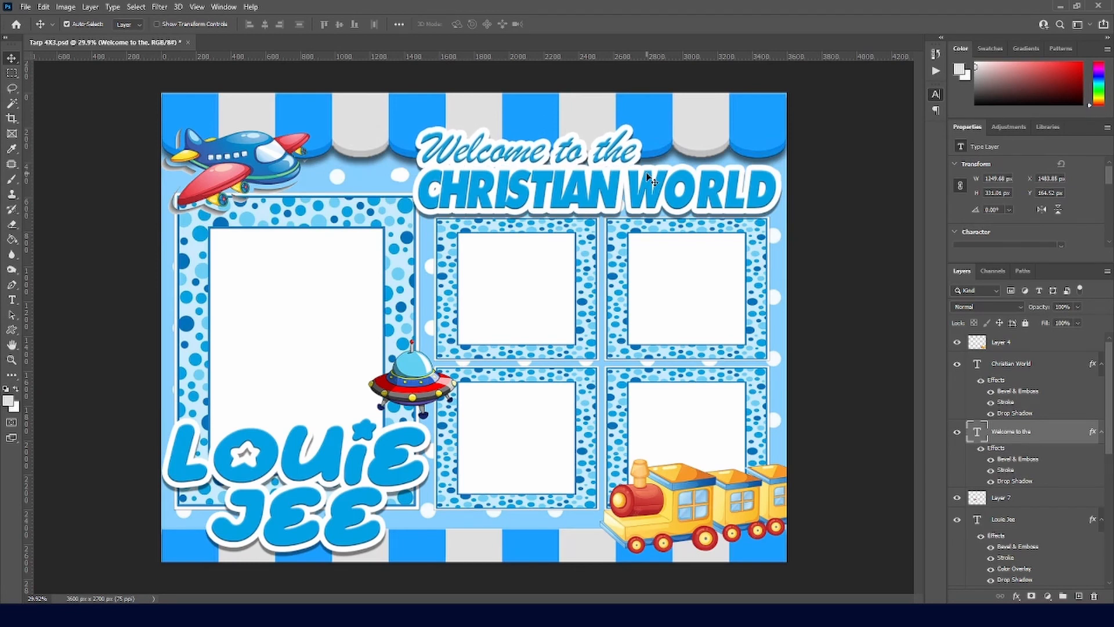
pyautogui.press('Up')
pyautogui.press('Down')
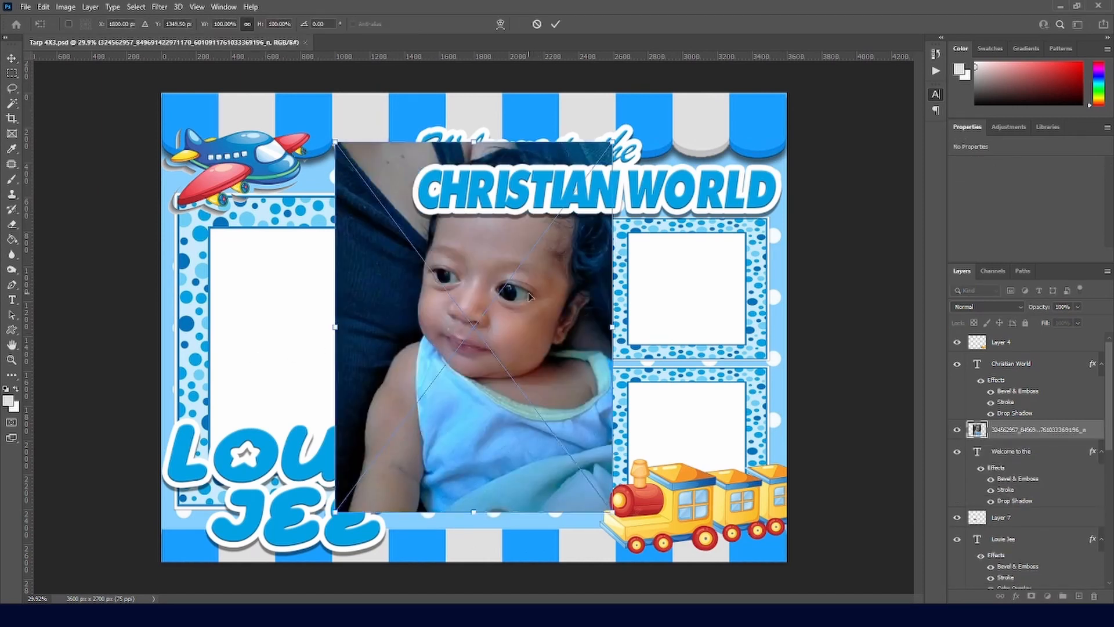
# Step: Commit the baby photo's resize and move it aside over the right-hand frames
pyautogui.press('Return')
pyautogui.moveTo(515, 307); pyautogui.dragTo(671, 328)
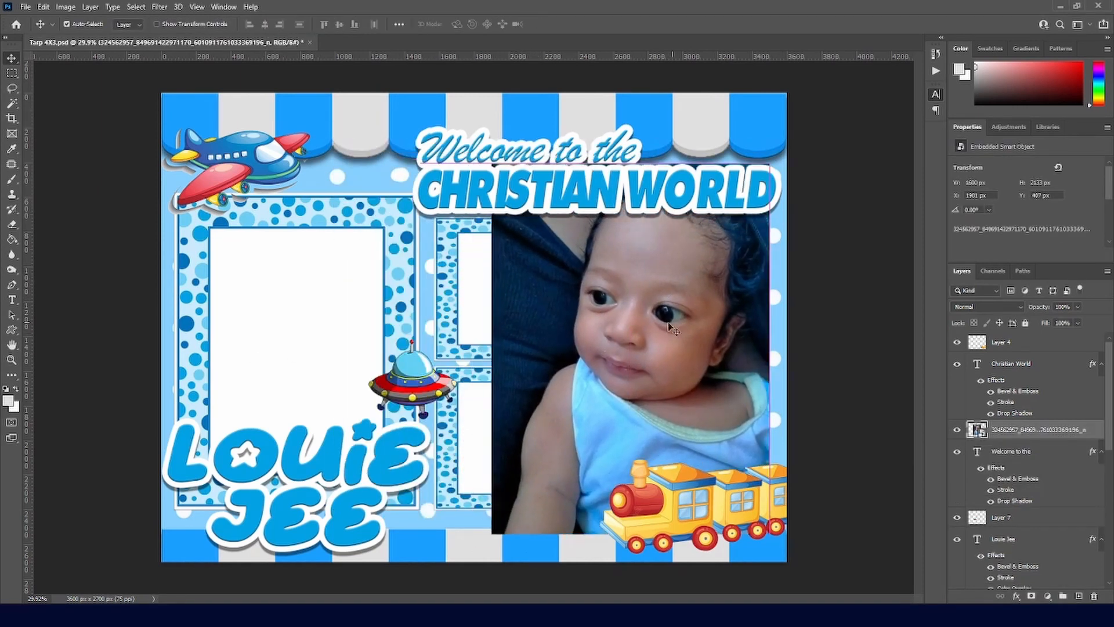
pyautogui.press('w')
pyautogui.click(308, 353)
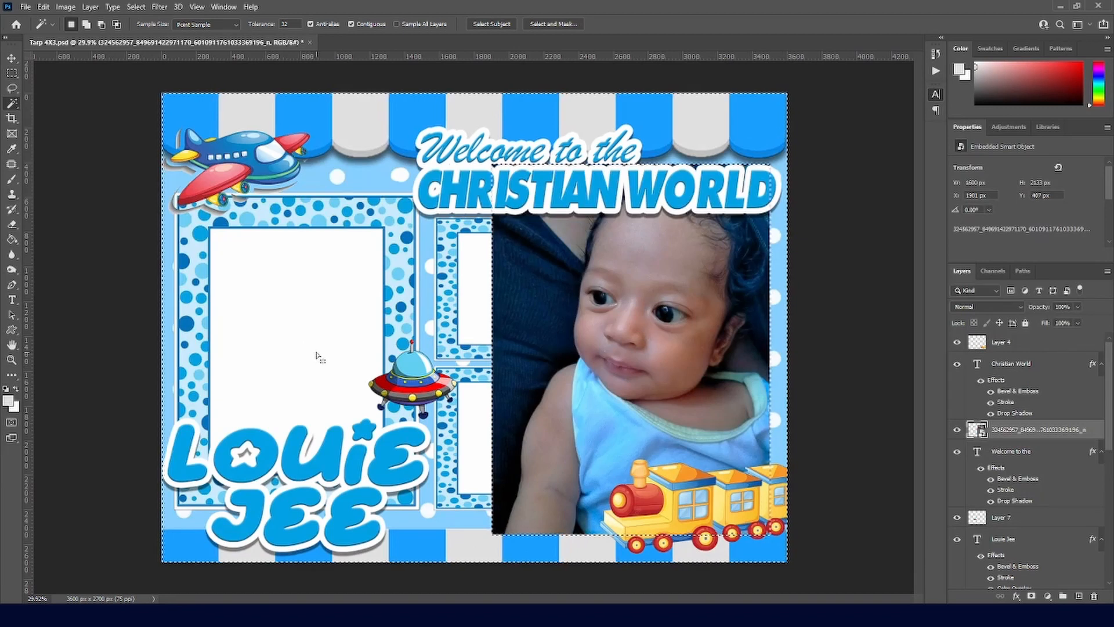
pyautogui.press('v')
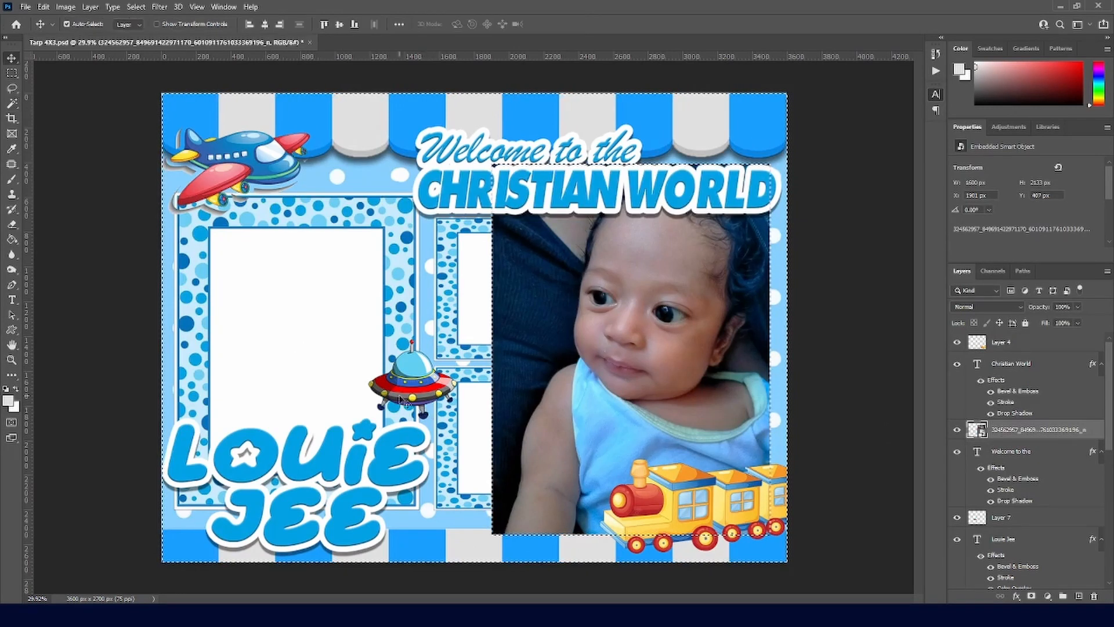
pyautogui.press('m')
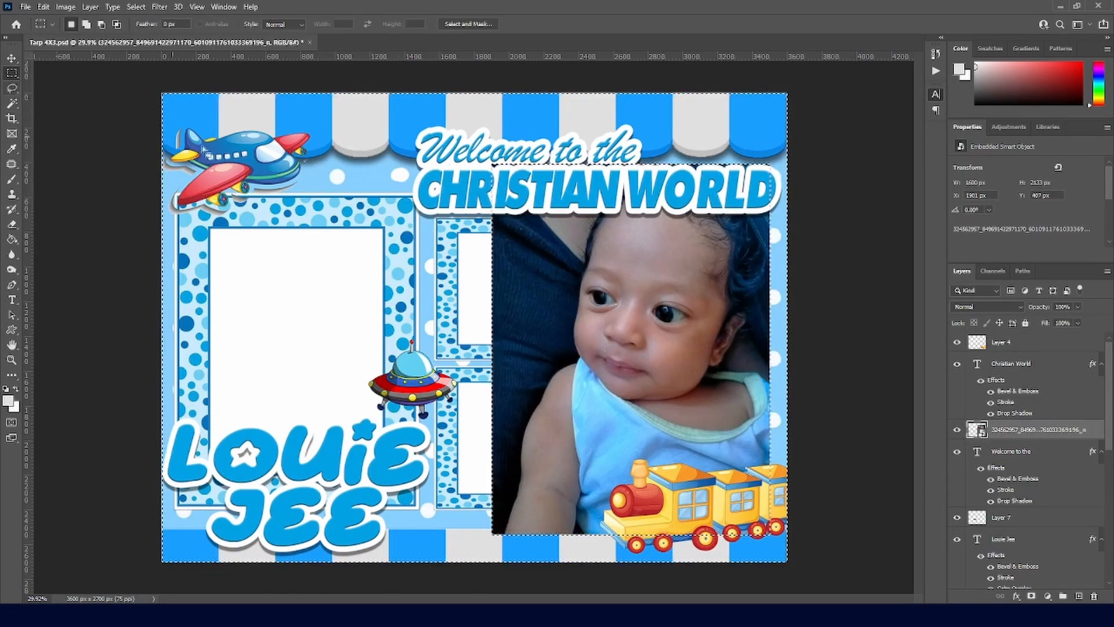
pyautogui.click(423, 262)
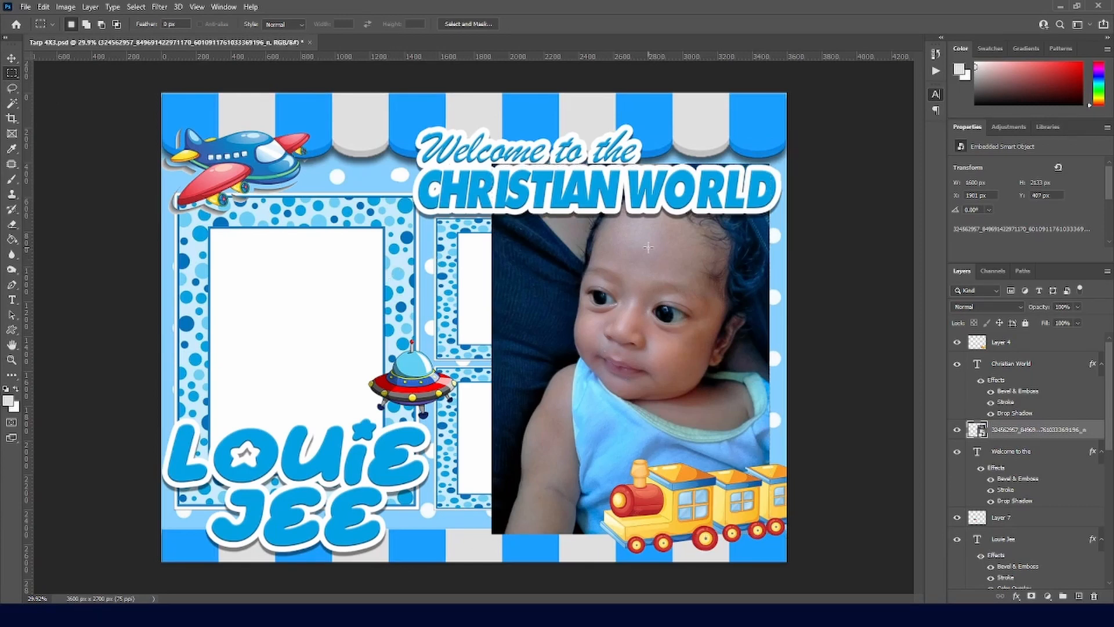
pyautogui.press('v')
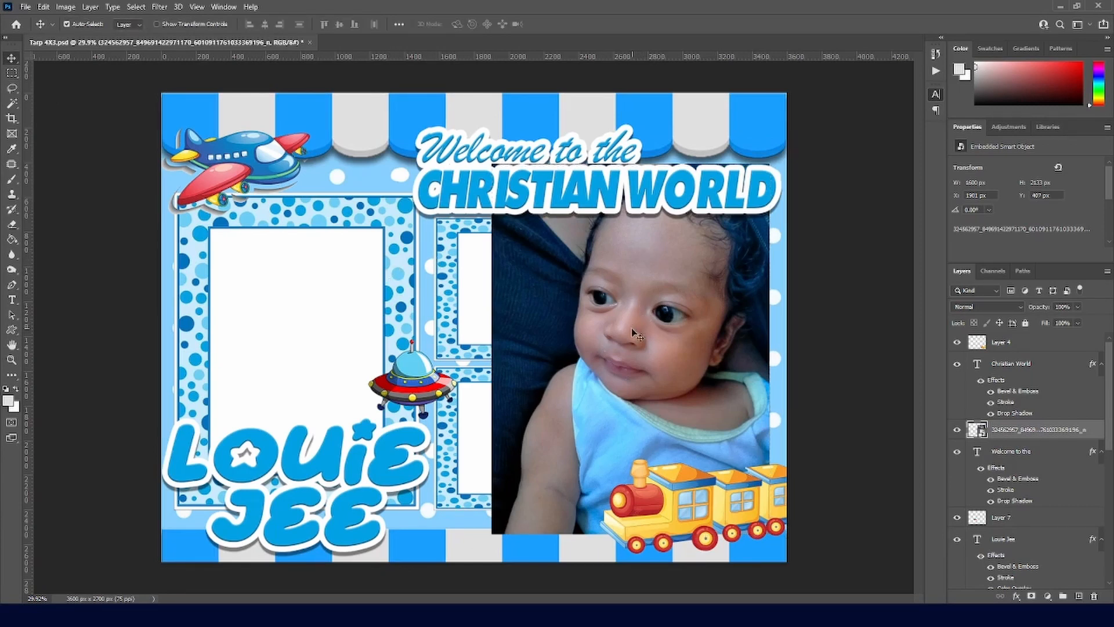
# Step: Select the big left frame's white interior and drag the photo onto it, then undo and deselect
pyautogui.click(326, 339)
pyautogui.press('w')
pyautogui.click(328, 342)
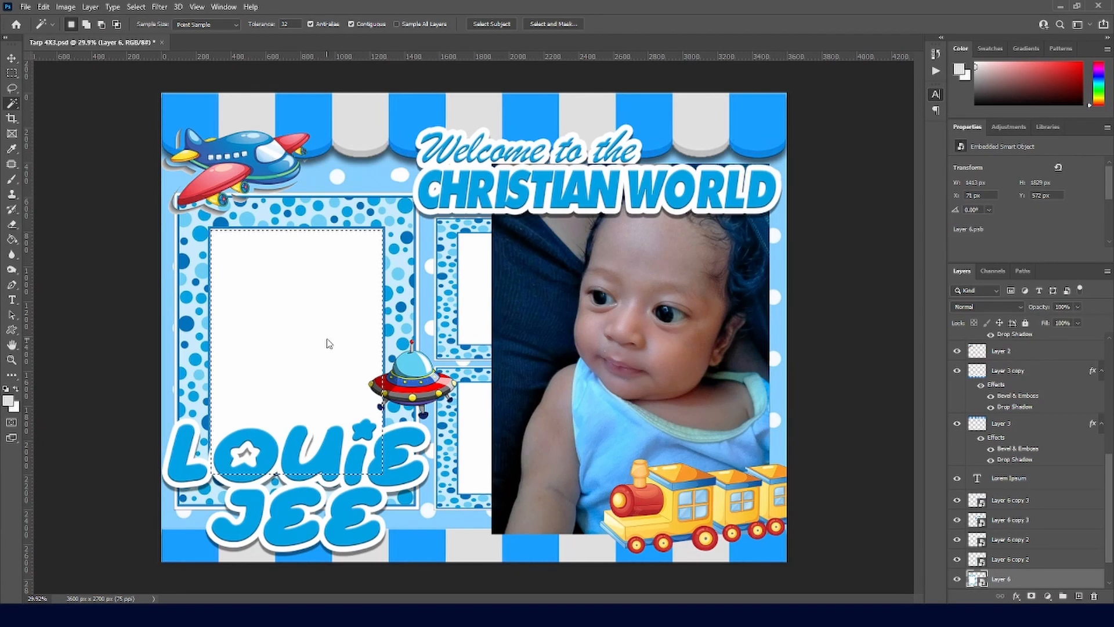
pyautogui.press('v')
pyautogui.moveTo(624, 341); pyautogui.dragTo(353, 342)
pyautogui.hotkey('ctrl', 'z')
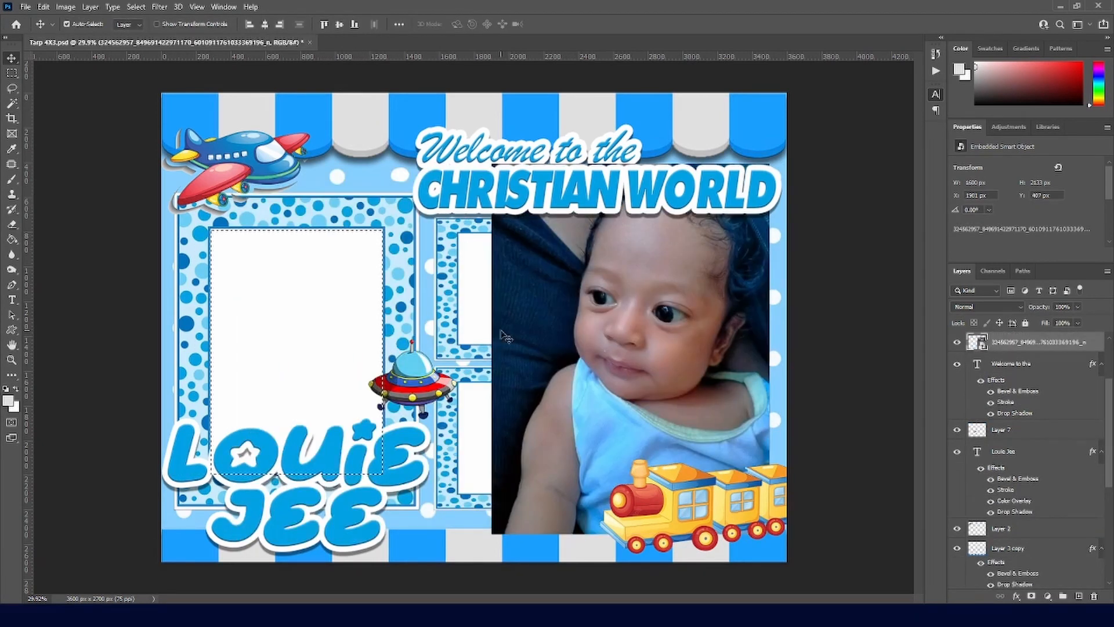
pyautogui.hotkey('ctrl', 'd')
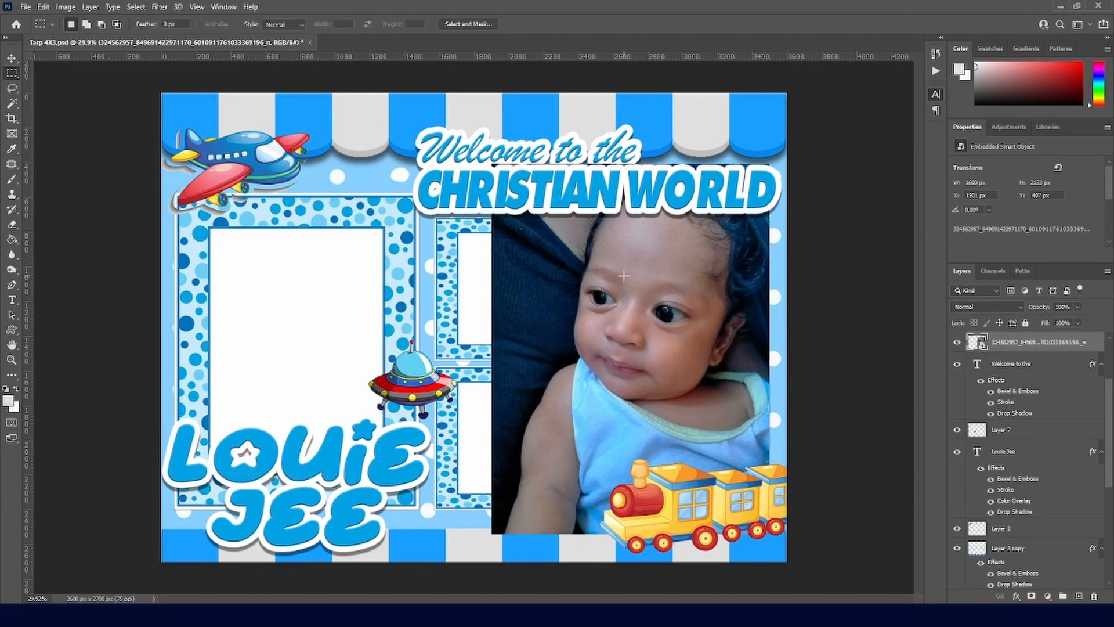
# Step: Reselect the left frame's white area, cancel a trial transform and restore the frame's contents
pyautogui.press('Delete')
pyautogui.press('w')
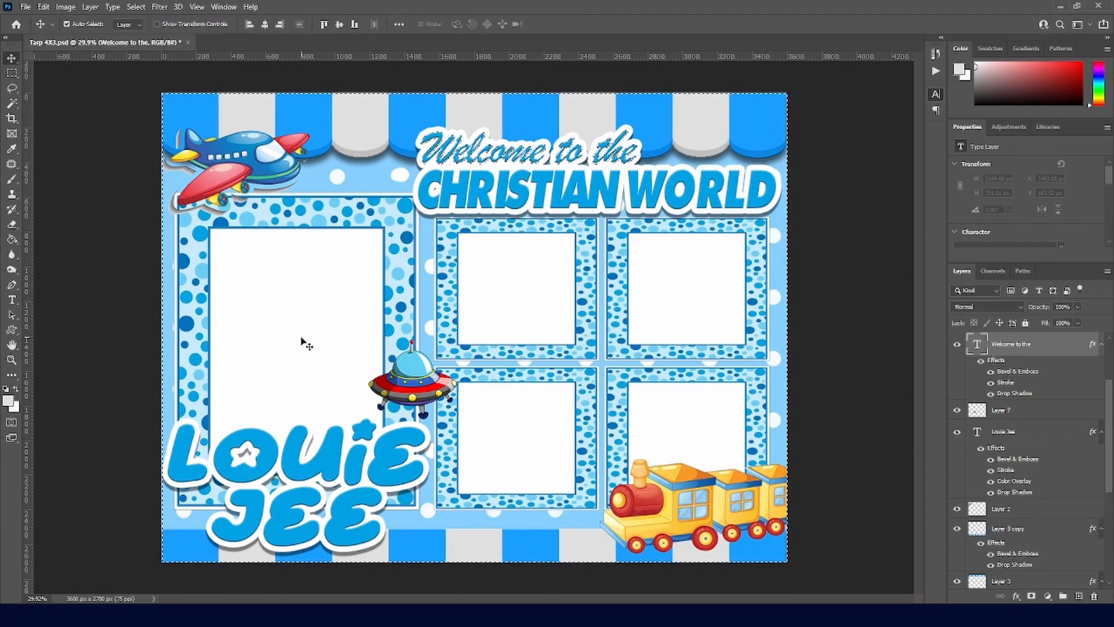
pyautogui.keyDown('ctrl'); pyautogui.click(309, 336); pyautogui.keyUp('ctrl')
pyautogui.click(309, 336)
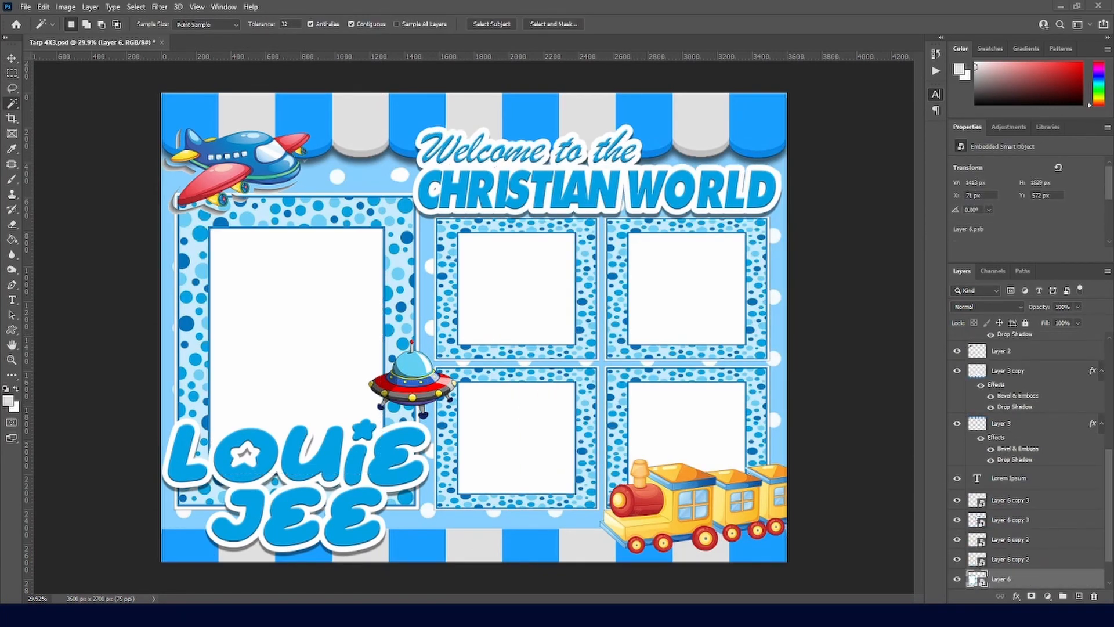
pyautogui.hotkey('ctrl', 't')
pyautogui.press('Escape')
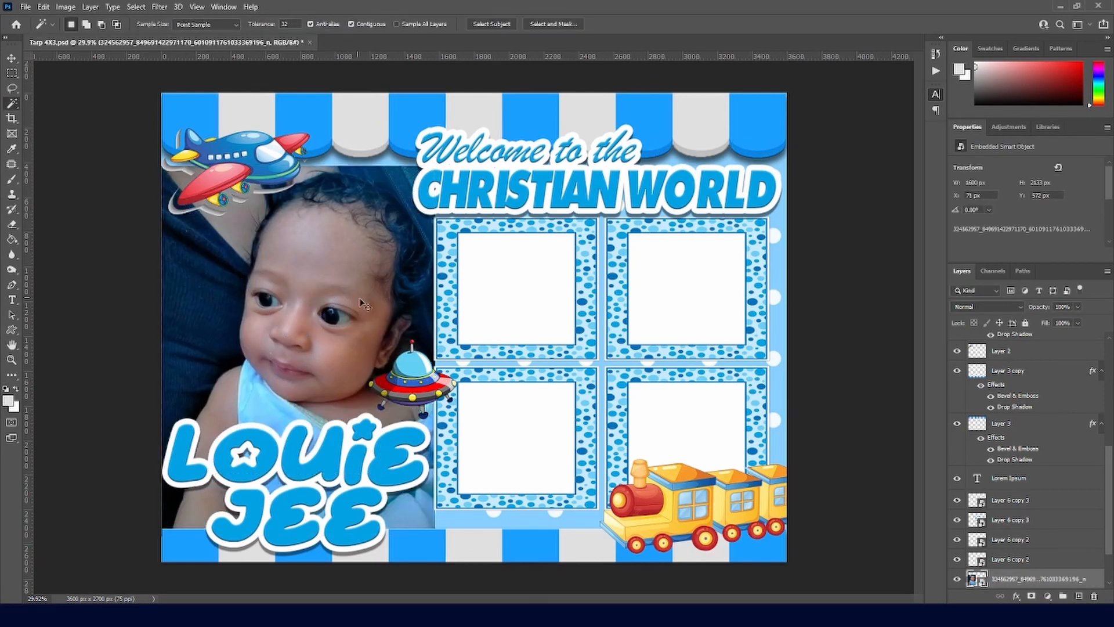
pyautogui.hotkey('ctrl', 'z')
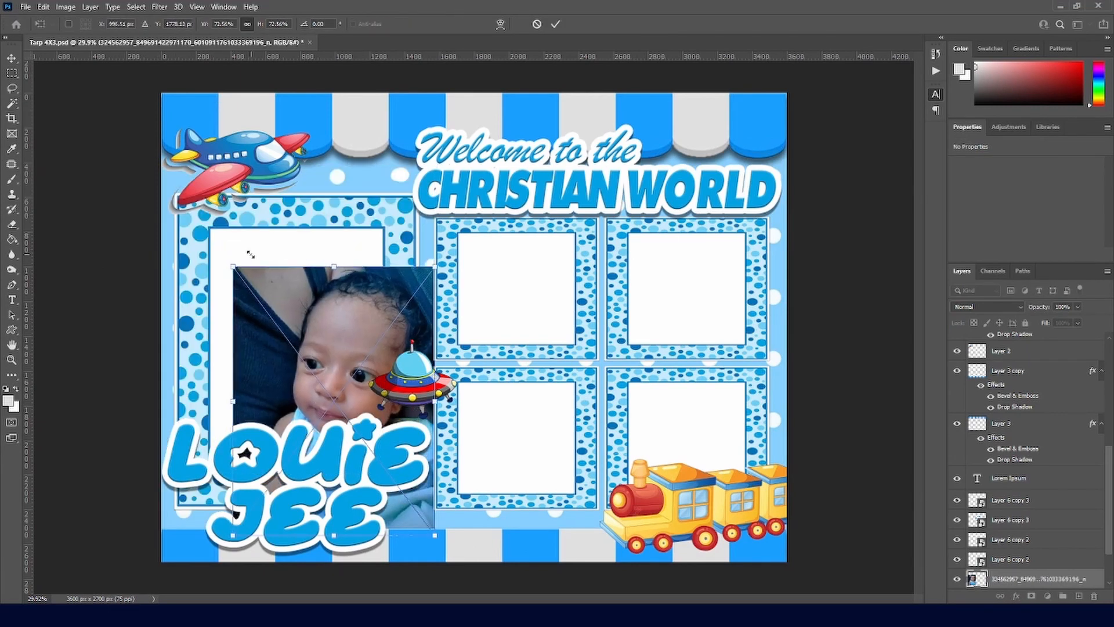
# Step: Enlarge the baby photo and move its layer just above Layer 6
pyautogui.moveTo(251, 254); pyautogui.dragTo(174, 154)
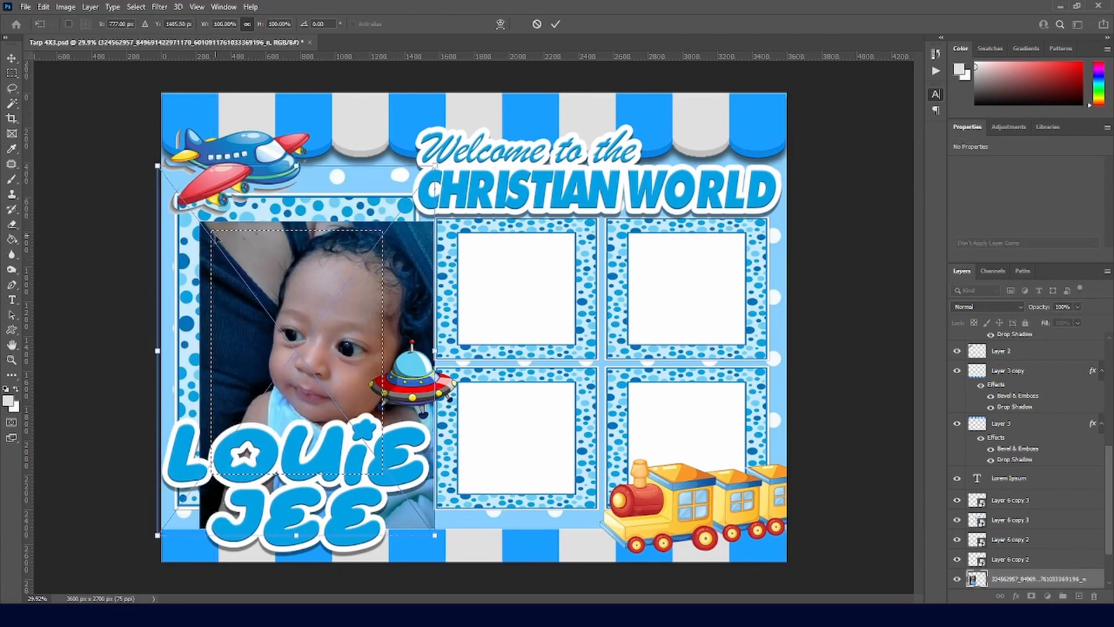
pyautogui.press('Return')
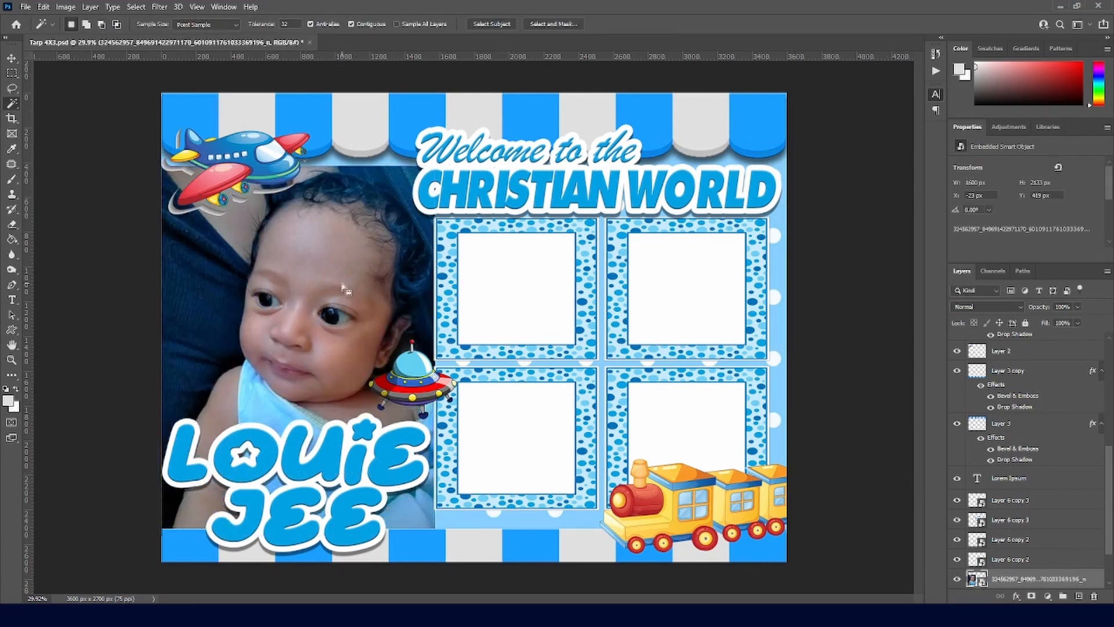
pyautogui.moveTo(317, 297); pyautogui.dragTo(512, 298)
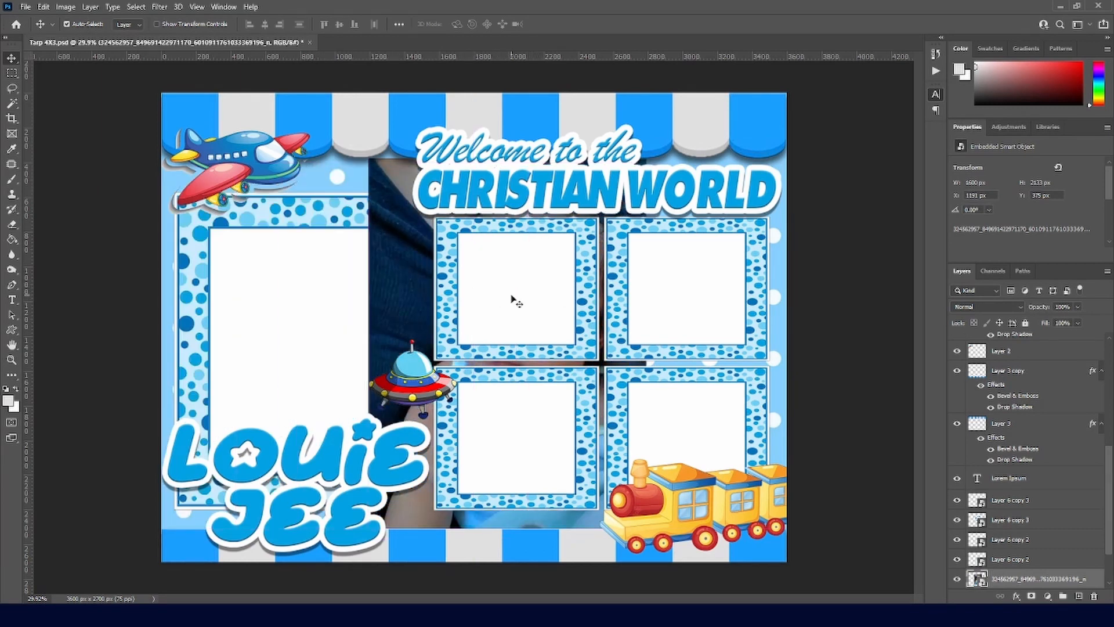
pyautogui.click(342, 360)
pyautogui.scroll(6, 1014, 467)
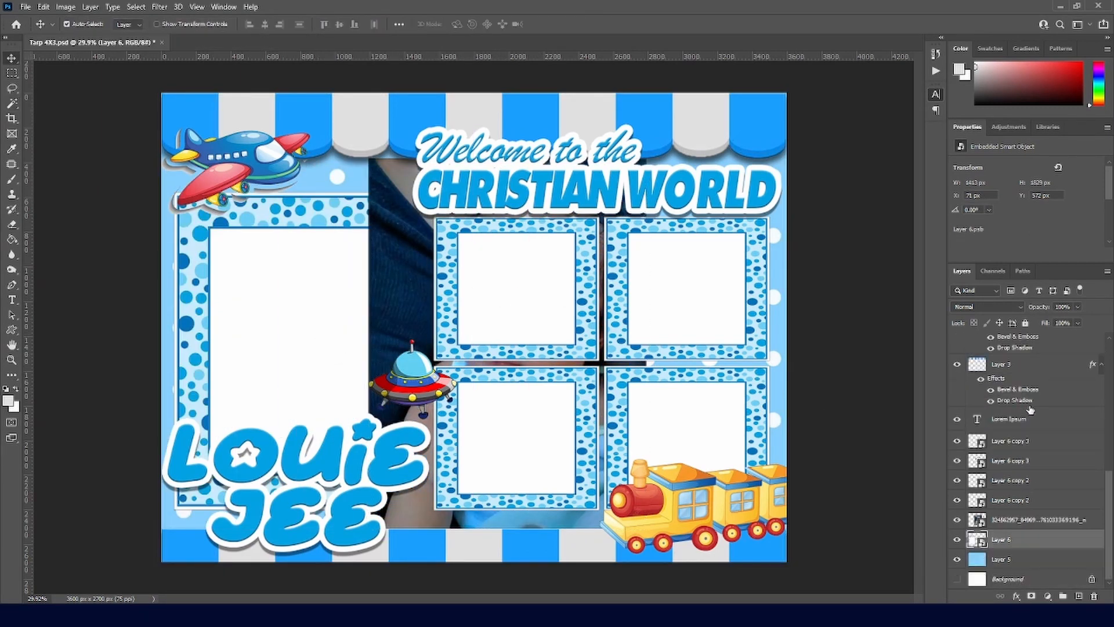
pyautogui.scroll(-6, 1038, 411)
pyautogui.moveTo(1024, 520)
pyautogui.mouseDown()
pyautogui.moveTo(1013, 545)
pyautogui.moveTo(1022, 444)
pyautogui.moveTo(1020, 539)
pyautogui.mouseUp()
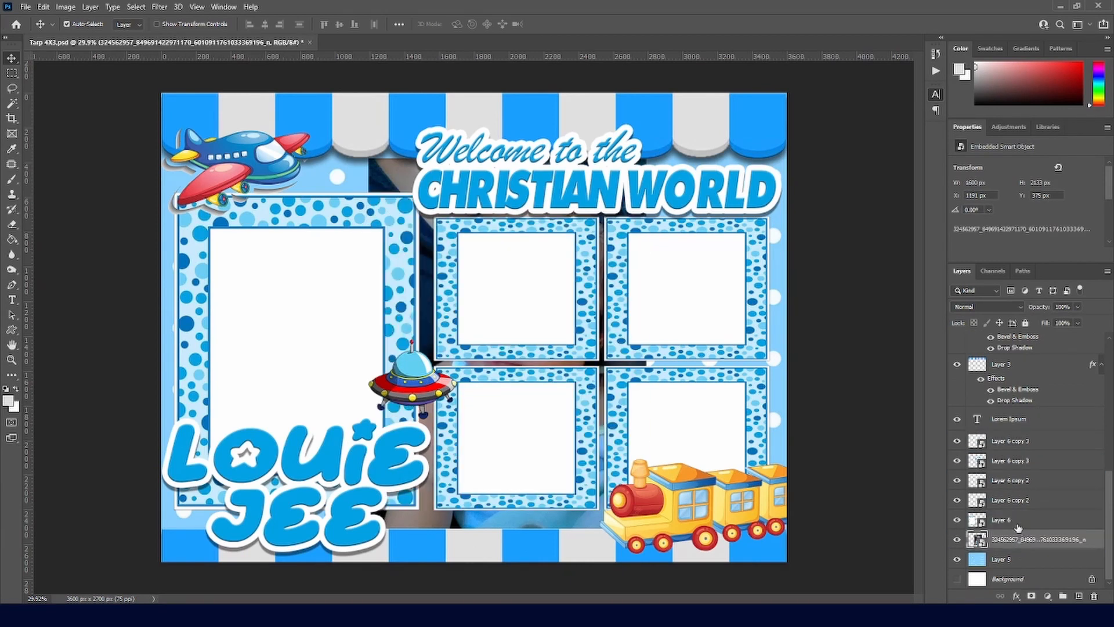
# Step: Clip the baby photo to the frame with Ctrl+Alt+G and delete Layer 6's white fill
pyautogui.click(998, 541)
pyautogui.press('w')
pyautogui.click(301, 331)
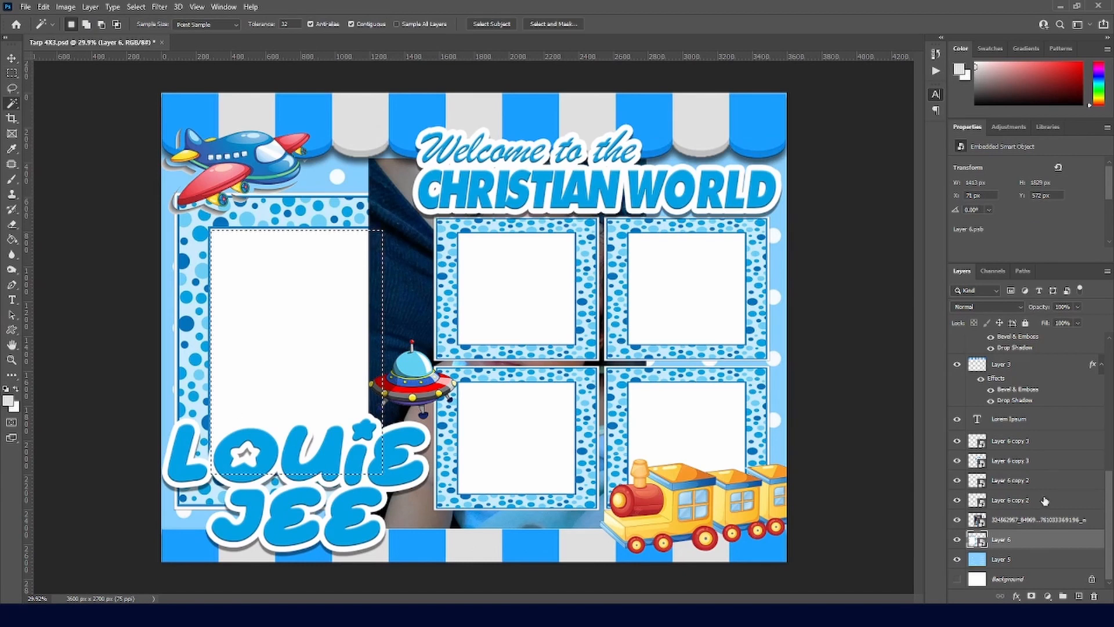
pyautogui.click(1021, 519)
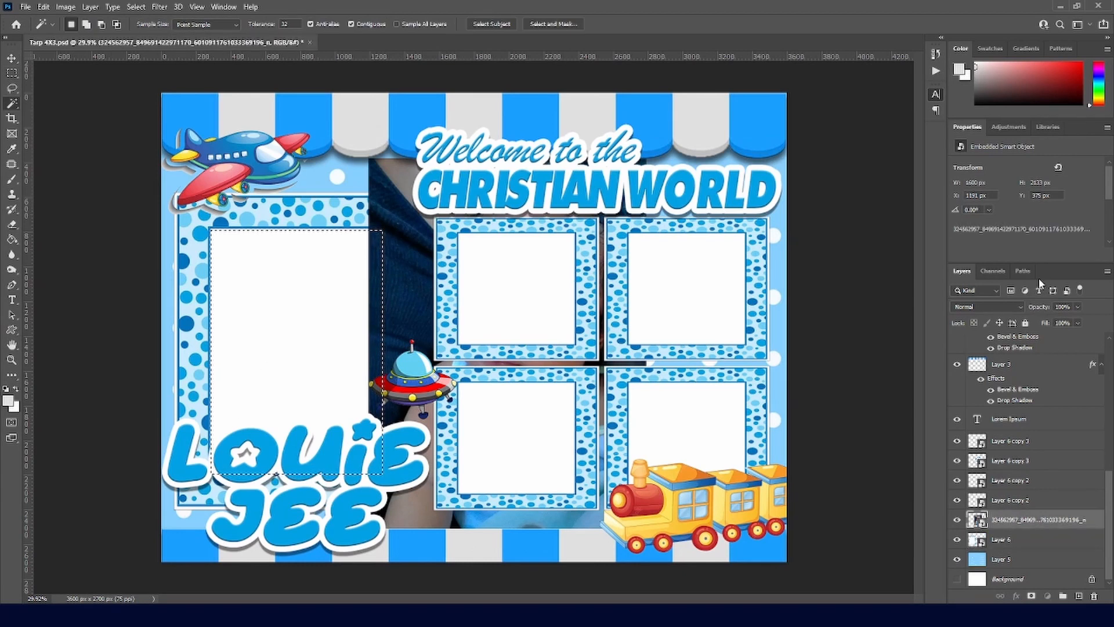
pyautogui.hotkey('ctrl', 'alt', 'g')
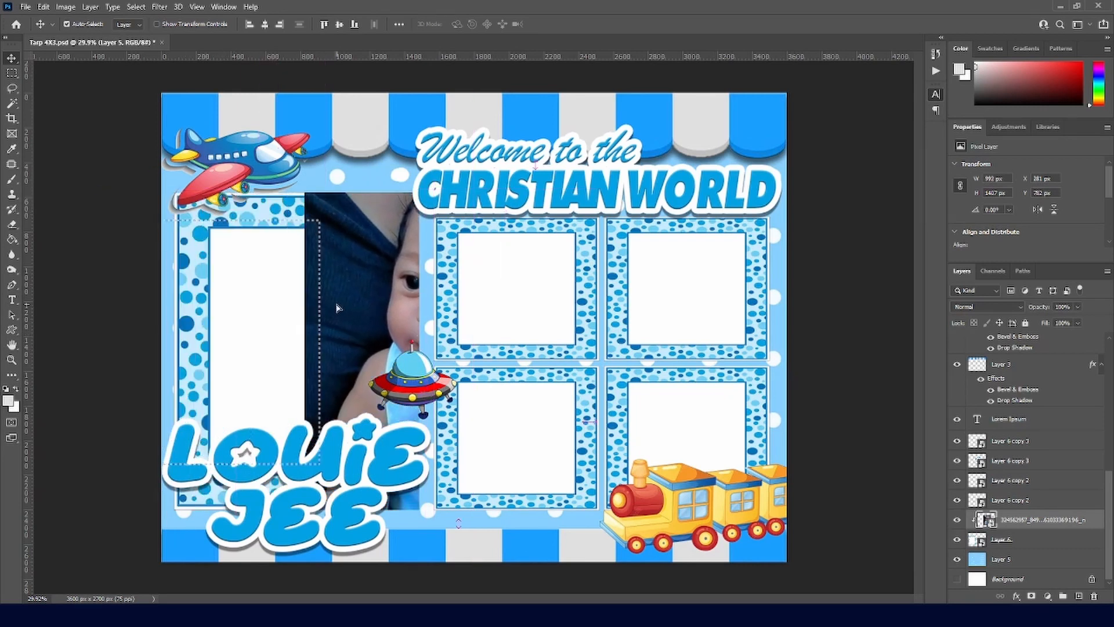
pyautogui.click(967, 521)
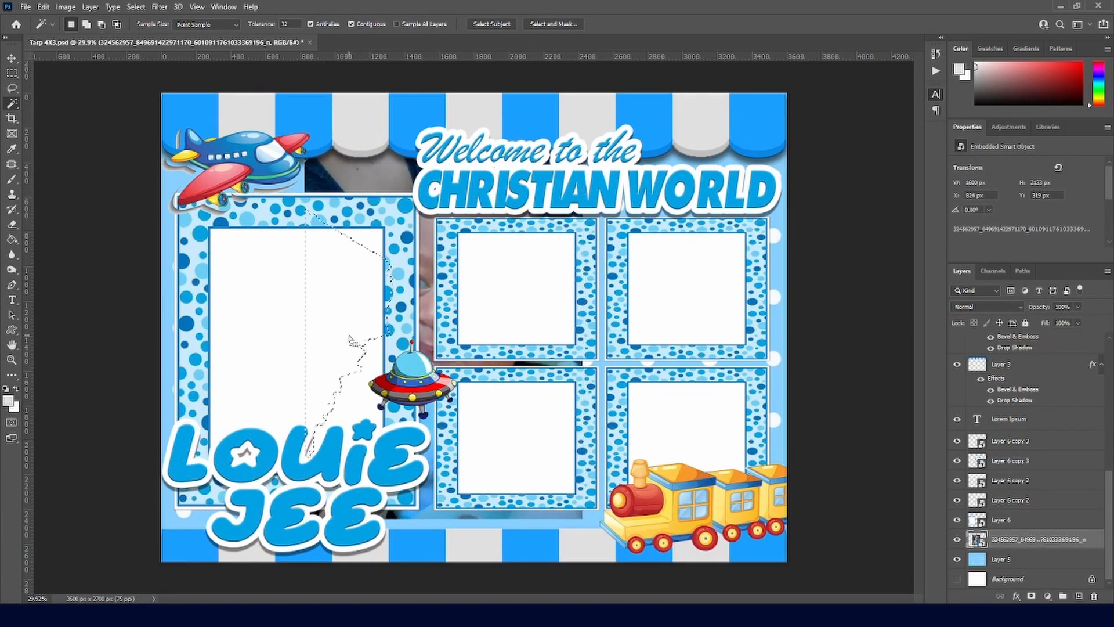
pyautogui.click(278, 366)
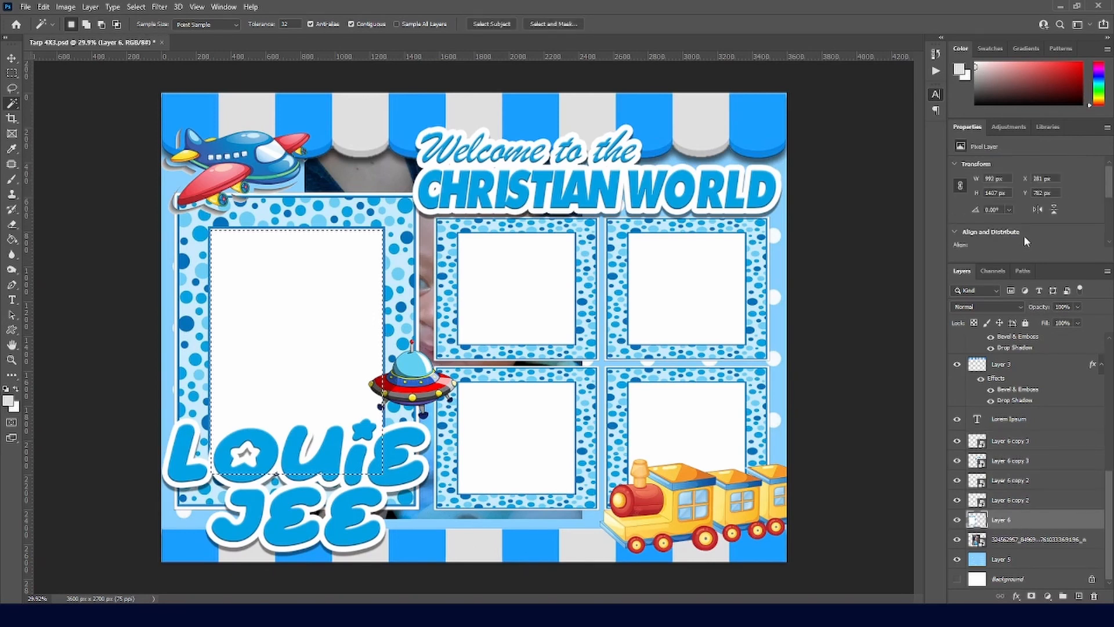
pyautogui.press('Delete')
# Step: Move the baby photo into the left frame and scale it down to about 77 percent
pyautogui.press('v')
pyautogui.click(402, 335)
pyautogui.moveTo(402, 335); pyautogui.dragTo(365, 326)
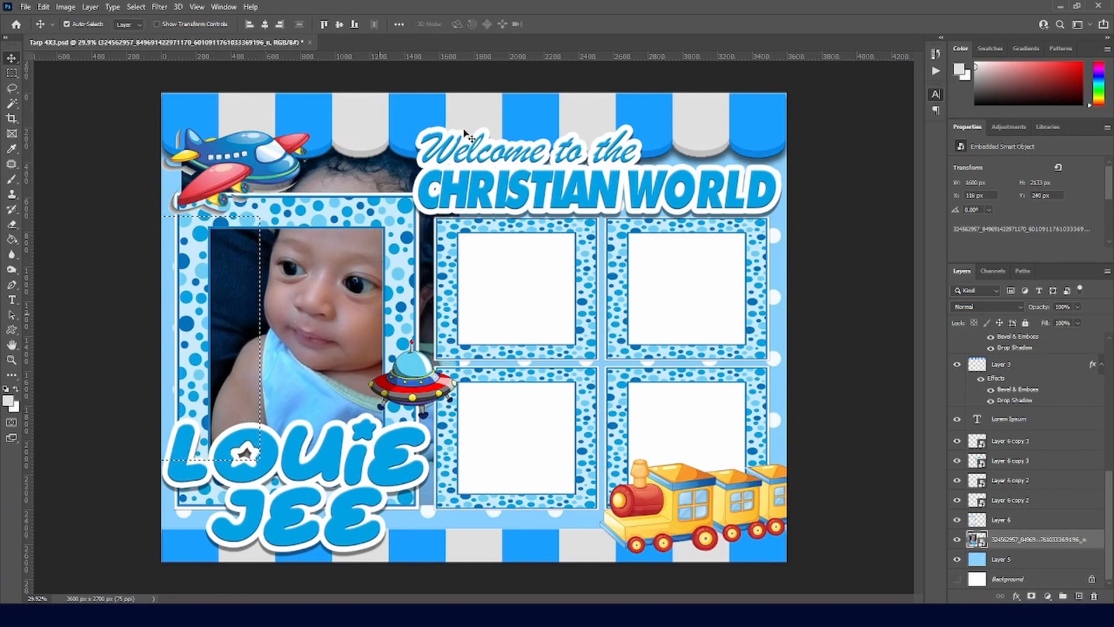
pyautogui.click(12, 73)
pyautogui.hotkey('ctrl', 't')
pyautogui.moveTo(459, 136); pyautogui.dragTo(413, 243)
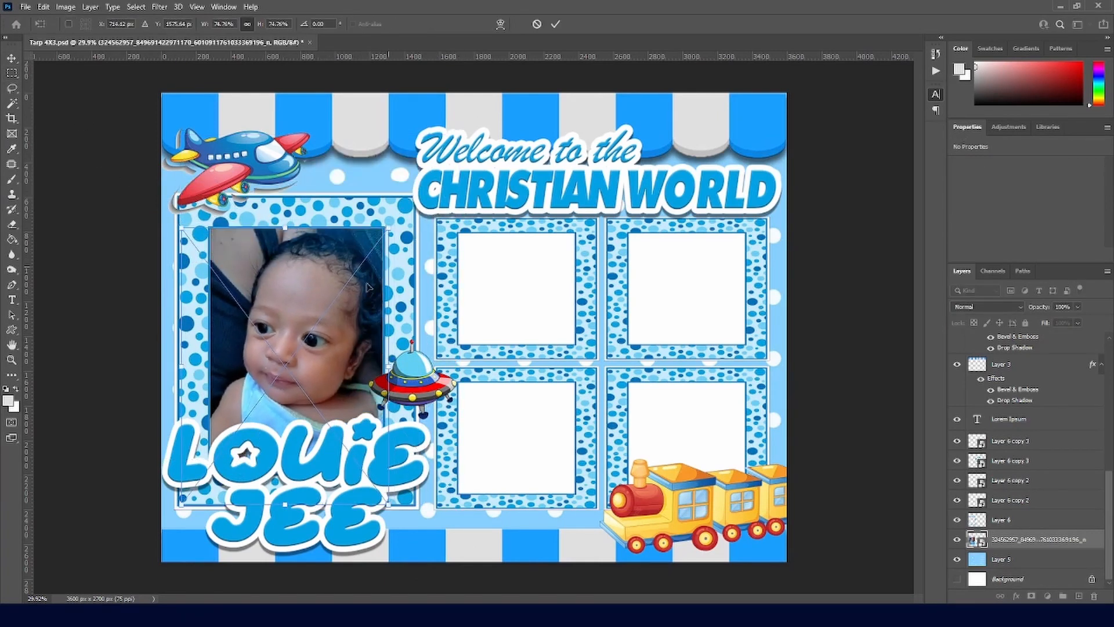
pyautogui.moveTo(354, 320); pyautogui.dragTo(347, 318)
pyautogui.click(556, 25)
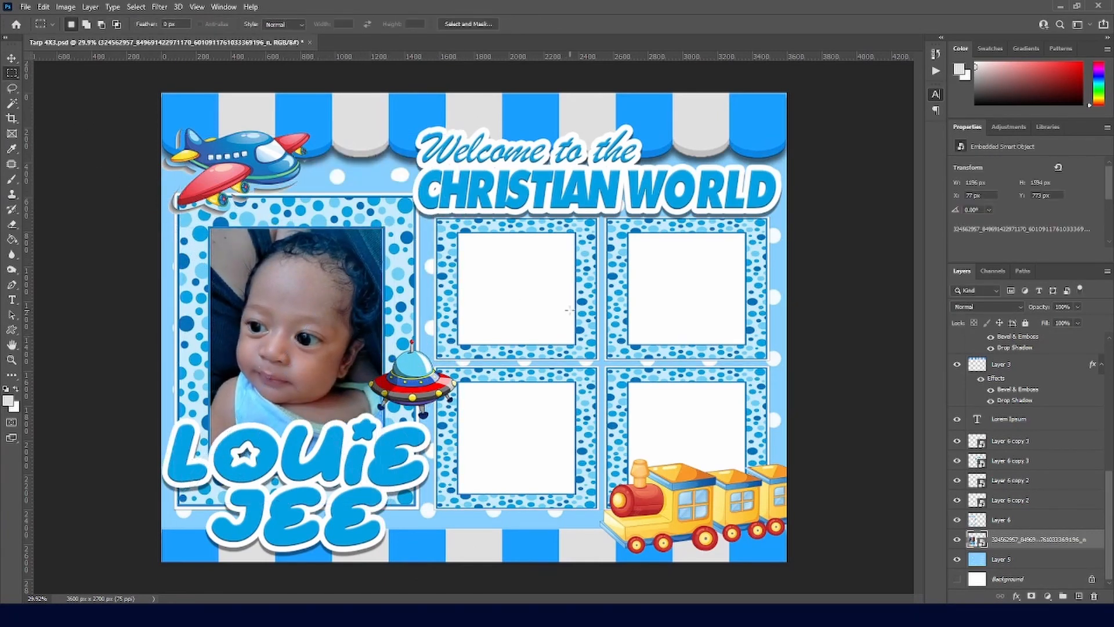
pyautogui.press('w')
pyautogui.click(543, 293)
# Step: Rasterize the four small frame layers, the Layer 6 copy 2 and copy 3 layers
pyautogui.click(1018, 524)
pyautogui.rightClick(1019, 502)
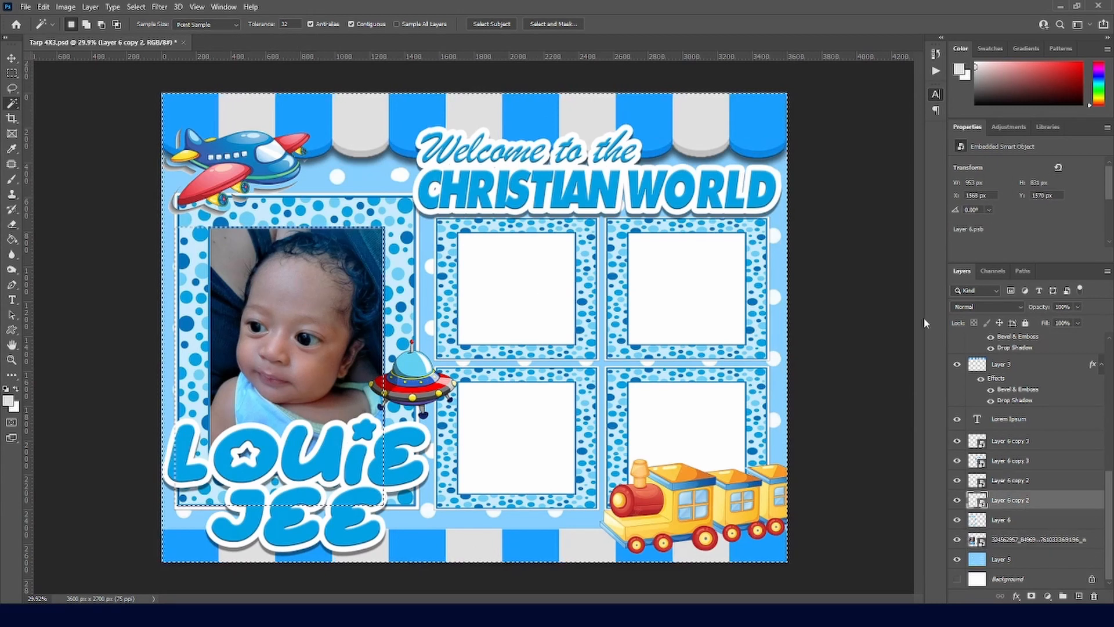
pyautogui.click(925, 323)
pyautogui.rightClick(1019, 483)
pyautogui.click(935, 323)
pyautogui.rightClick(1012, 464)
pyautogui.click(940, 316)
pyautogui.rightClick(1011, 443)
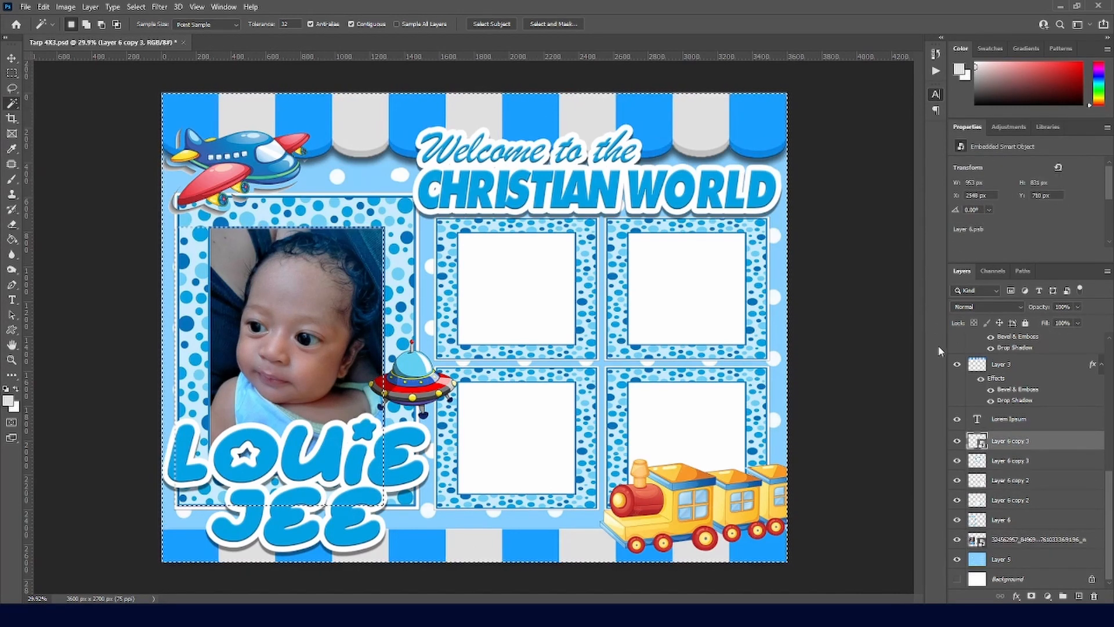
pyautogui.click(935, 322)
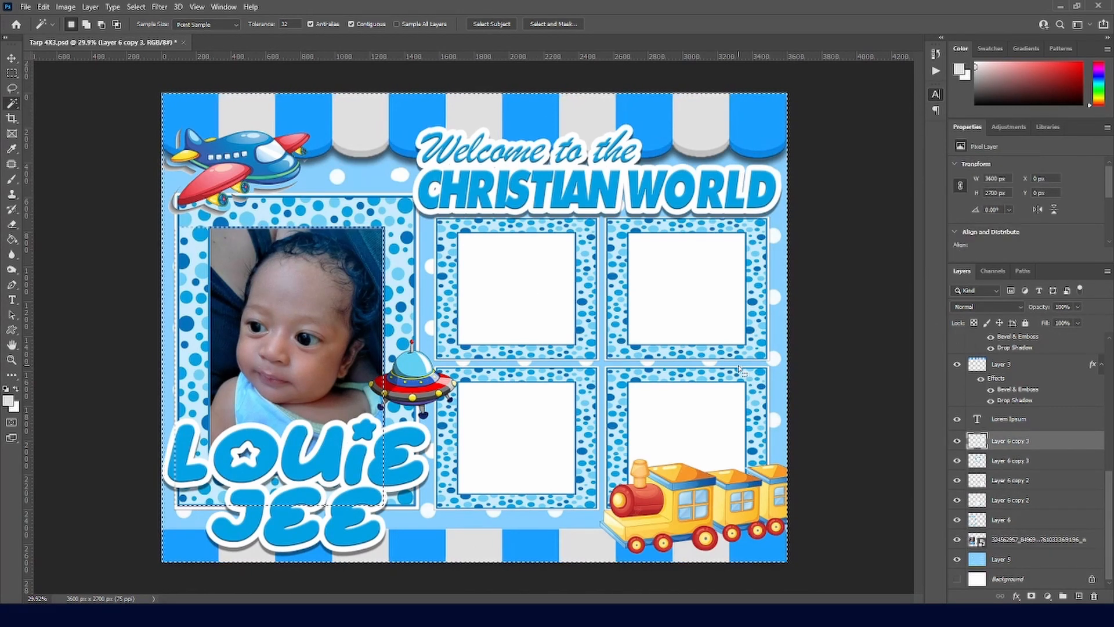
# Step: Delete the white centres of the top-right, upper-left, bottom-right and bottom-left frames
pyautogui.click(692, 340)
pyautogui.press('Delete')
pyautogui.click(1010, 459)
pyautogui.click(526, 315)
pyautogui.press('Delete')
pyautogui.click(1006, 482)
pyautogui.click(667, 429)
pyautogui.press('Delete')
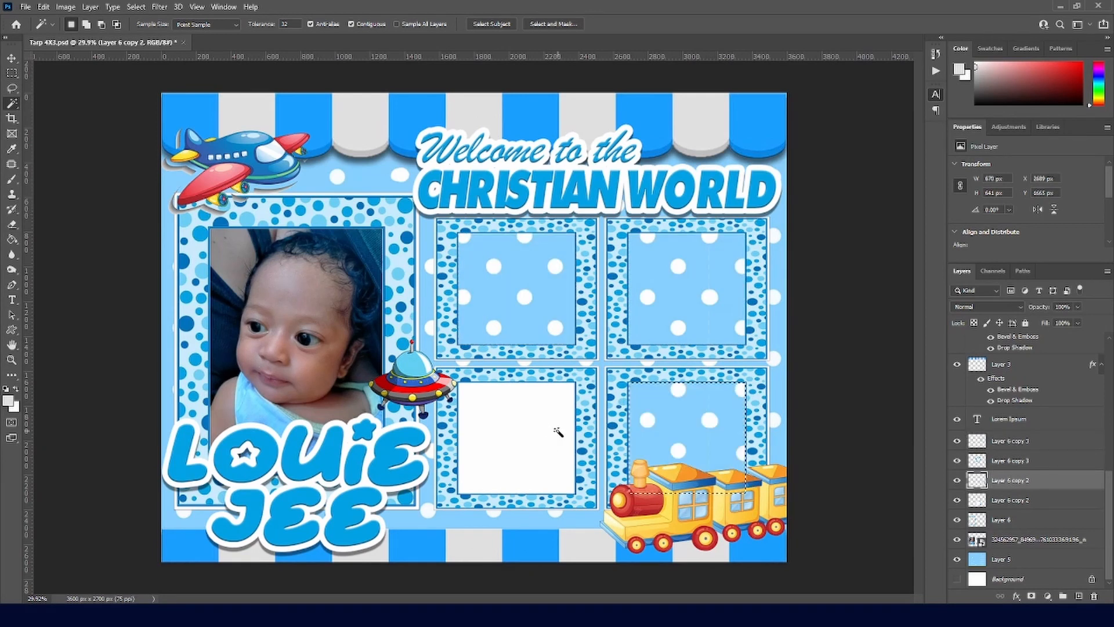
pyautogui.click(540, 432)
pyautogui.click(1004, 501)
pyautogui.click(530, 455)
pyautogui.press('Delete')
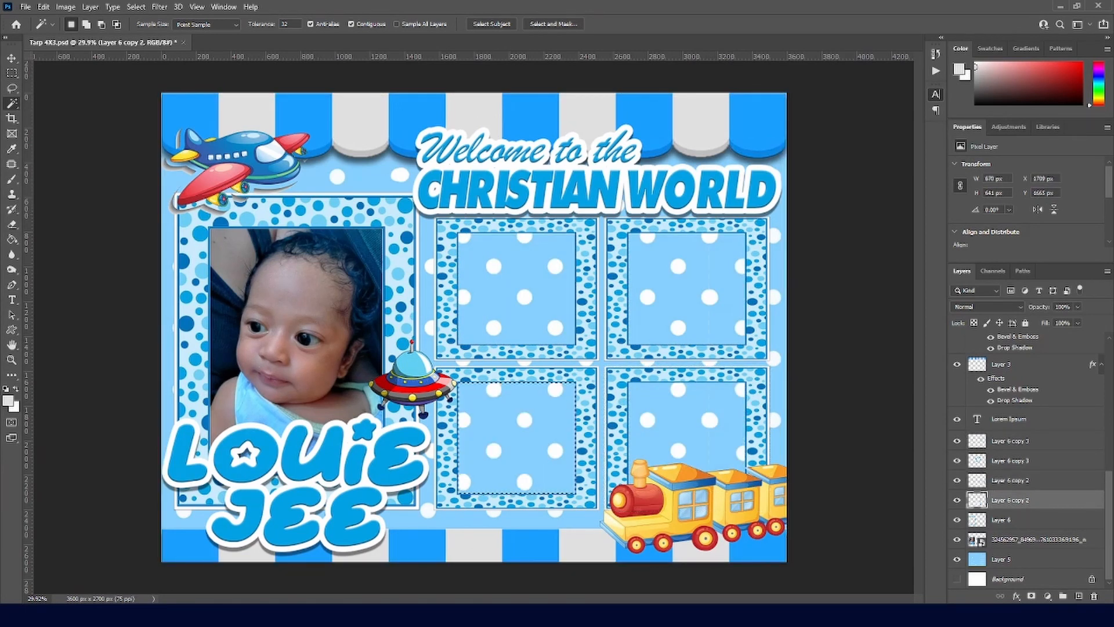
# Step: Move the second photo's layer beneath the frames and scale it into the top-right frame
pyautogui.moveTo(530, 430); pyautogui.dragTo(580, 402)
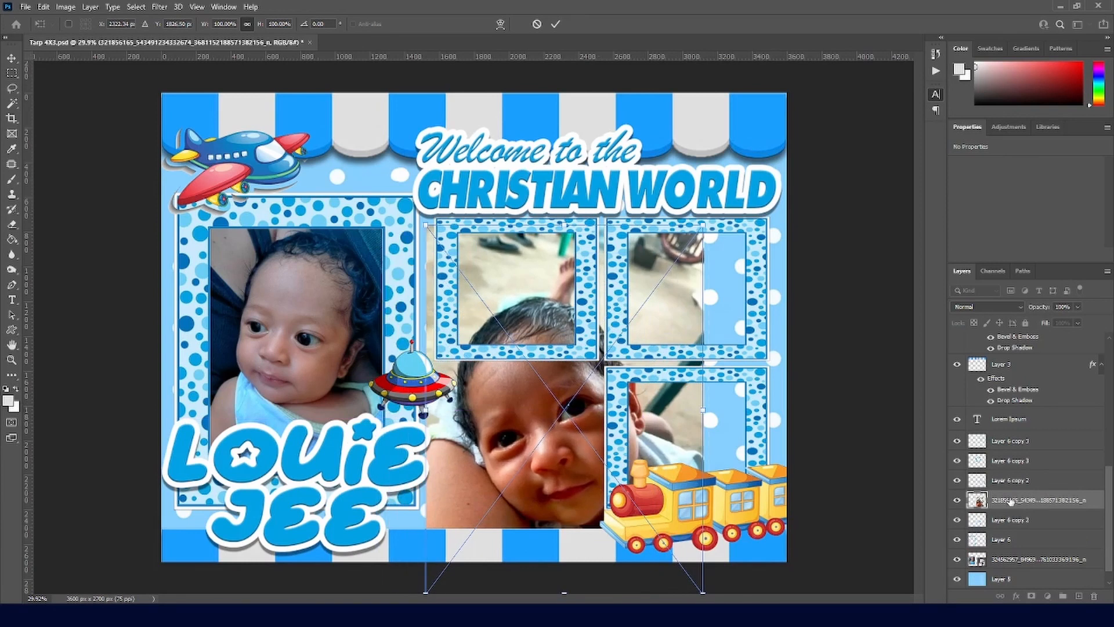
pyautogui.moveTo(1010, 502); pyautogui.dragTo(1004, 544)
pyautogui.press('v')
pyautogui.moveTo(547, 437); pyautogui.dragTo(674, 289)
pyautogui.hotkey('ctrl', 't')
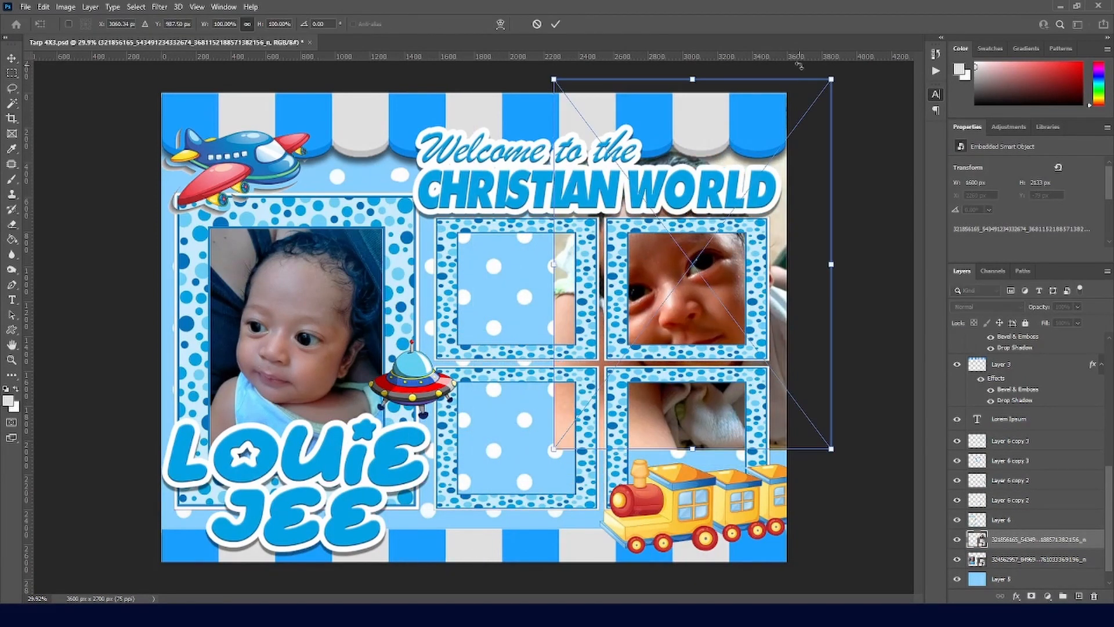
pyautogui.moveTo(830, 77); pyautogui.dragTo(711, 236)
pyautogui.moveTo(666, 307); pyautogui.dragTo(721, 219)
pyautogui.moveTo(764, 150); pyautogui.dragTo(745, 206)
pyautogui.press('Return')
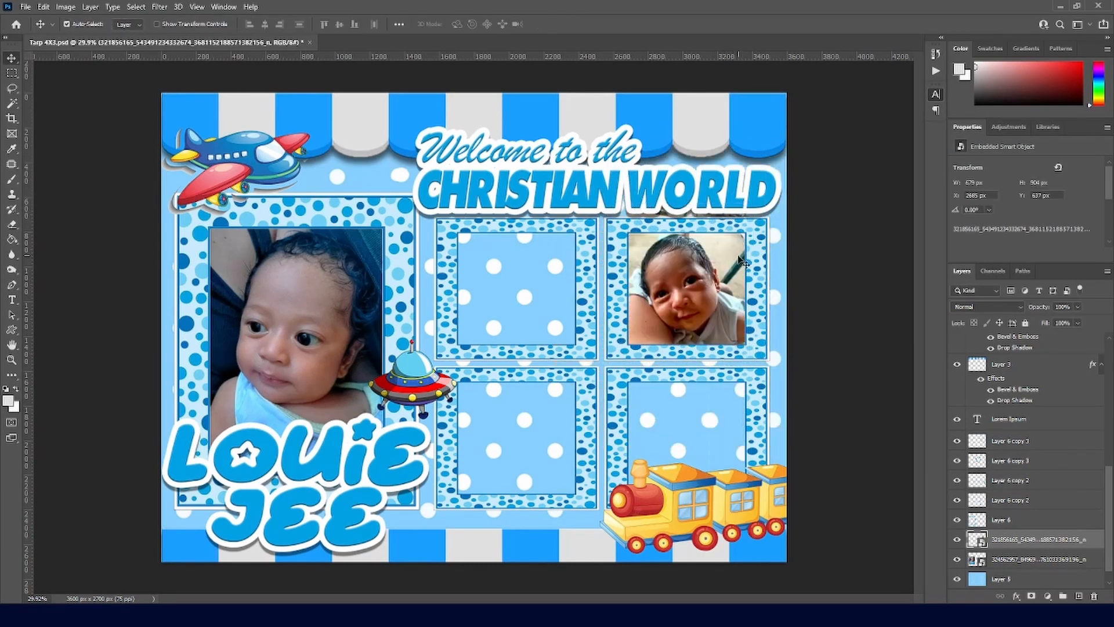
# Step: Rasterize the photo and delete the strip overflowing above the top-right frame
pyautogui.press('m')
pyautogui.moveTo(577, 173); pyautogui.dragTo(780, 220)
pyautogui.click(999, 342)
pyautogui.press('Delete')
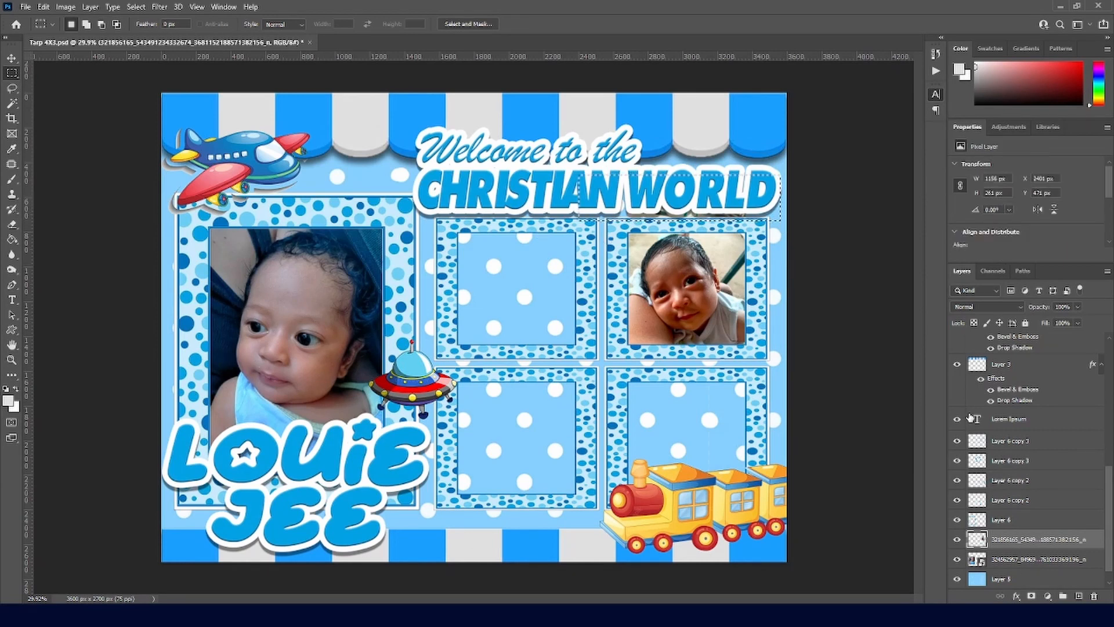
# Step: Add a drop shadow to the Layer 6 frame, then select the four small frame layers
pyautogui.hotkey('ctrl', 'd')
pyautogui.click(16, 85)
pyautogui.click(13, 74)
pyautogui.click(1003, 521)
pyautogui.press('space')
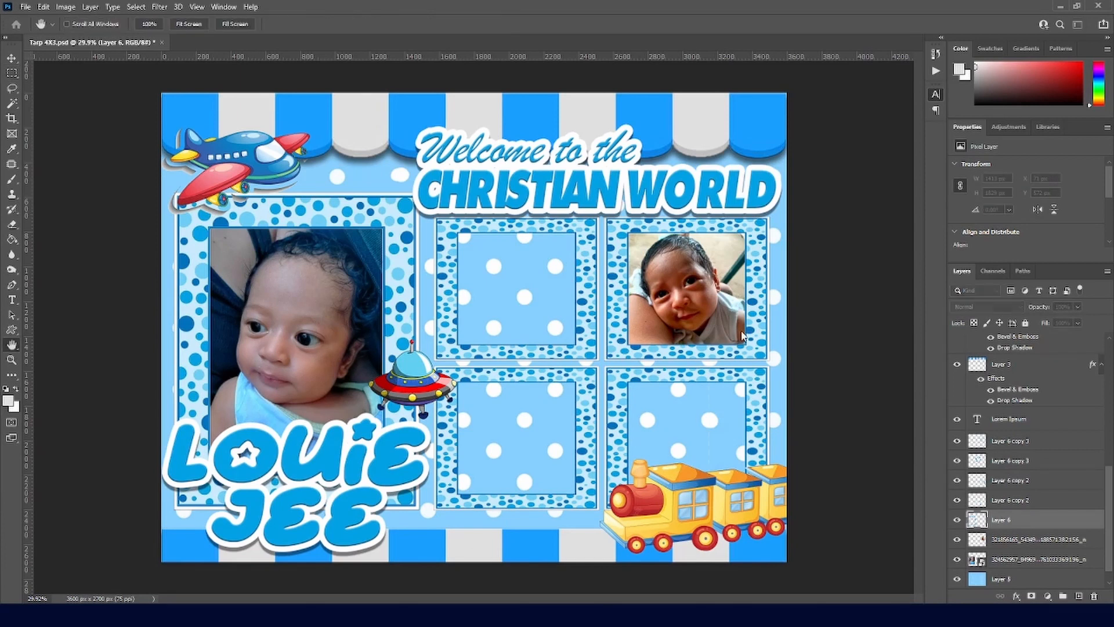
pyautogui.click(643, 470)
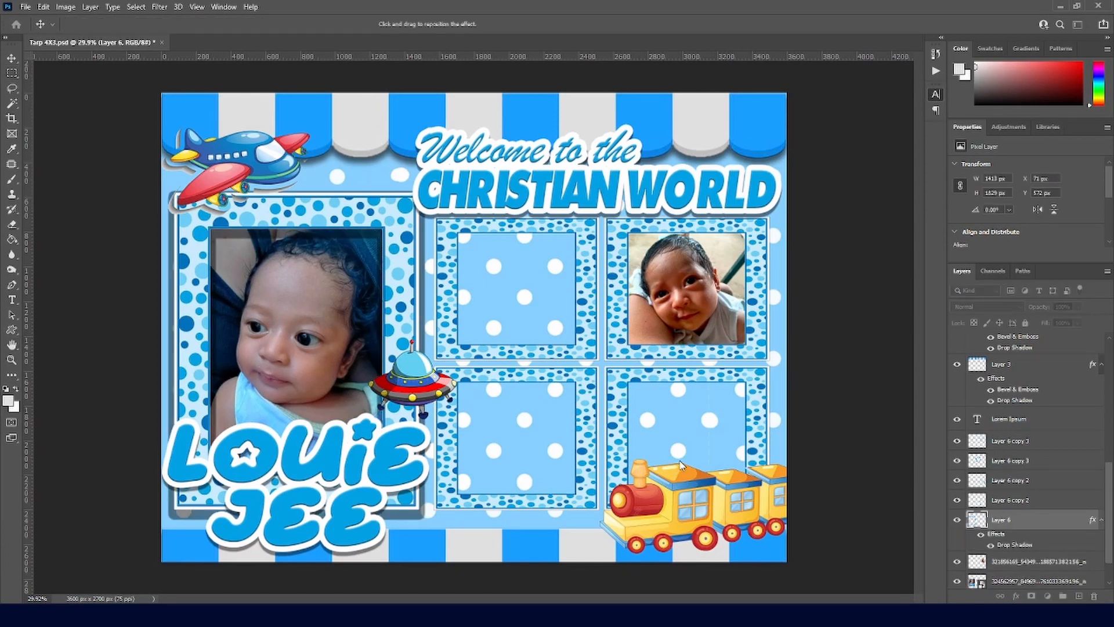
pyautogui.click(619, 475)
pyautogui.click(619, 475)
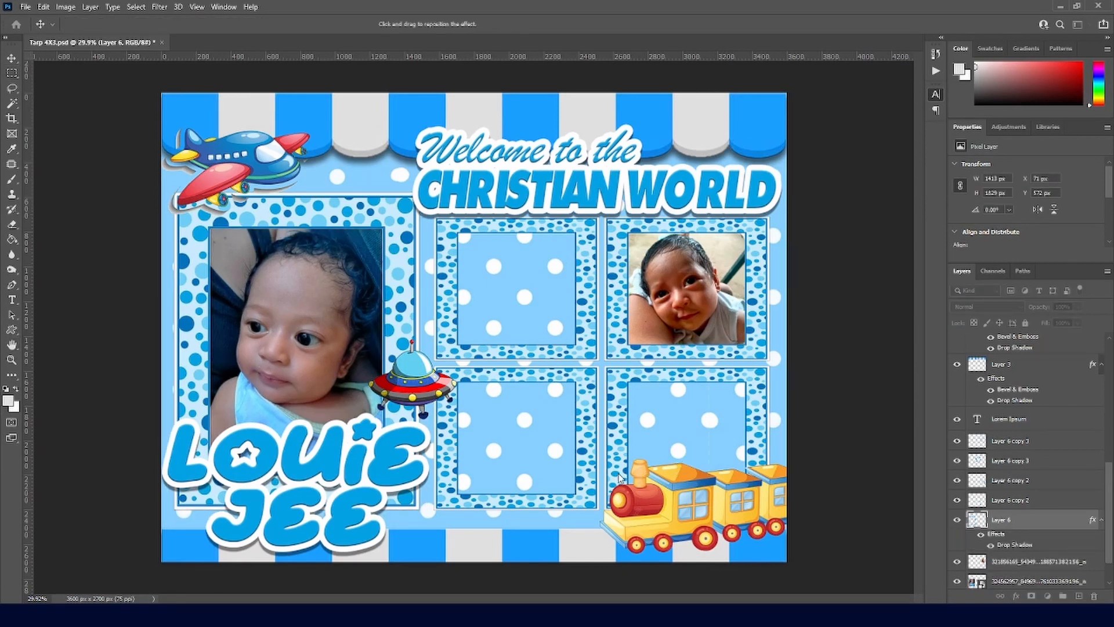
pyautogui.click(619, 475)
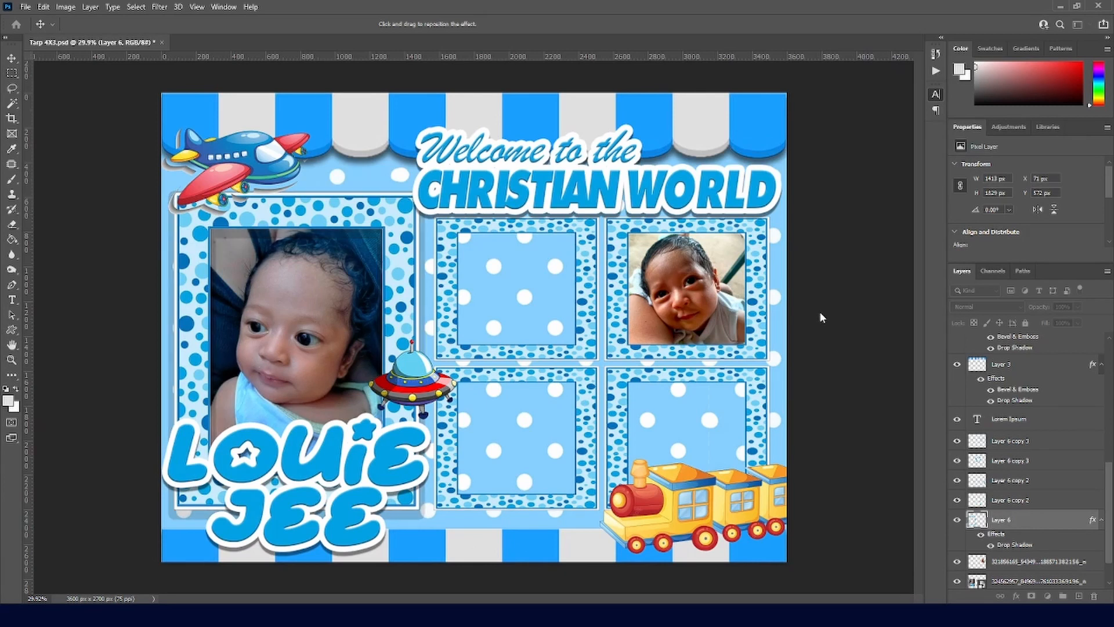
pyautogui.press('m')
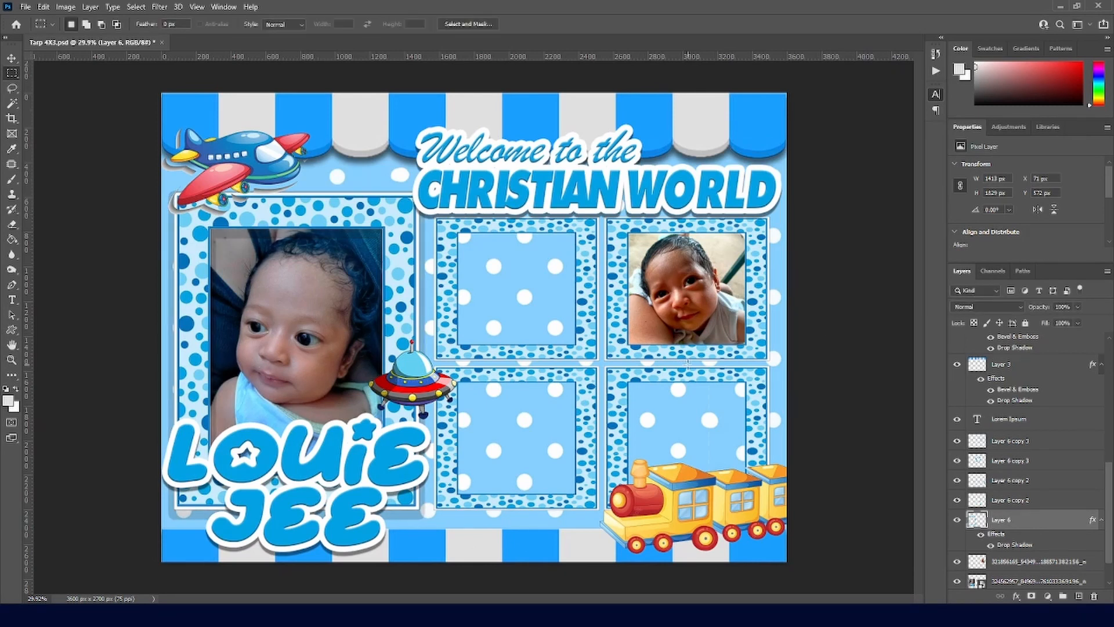
pyautogui.click(1016, 444)
pyautogui.keyDown('shift'); pyautogui.click(1018, 505); pyautogui.keyUp('shift')
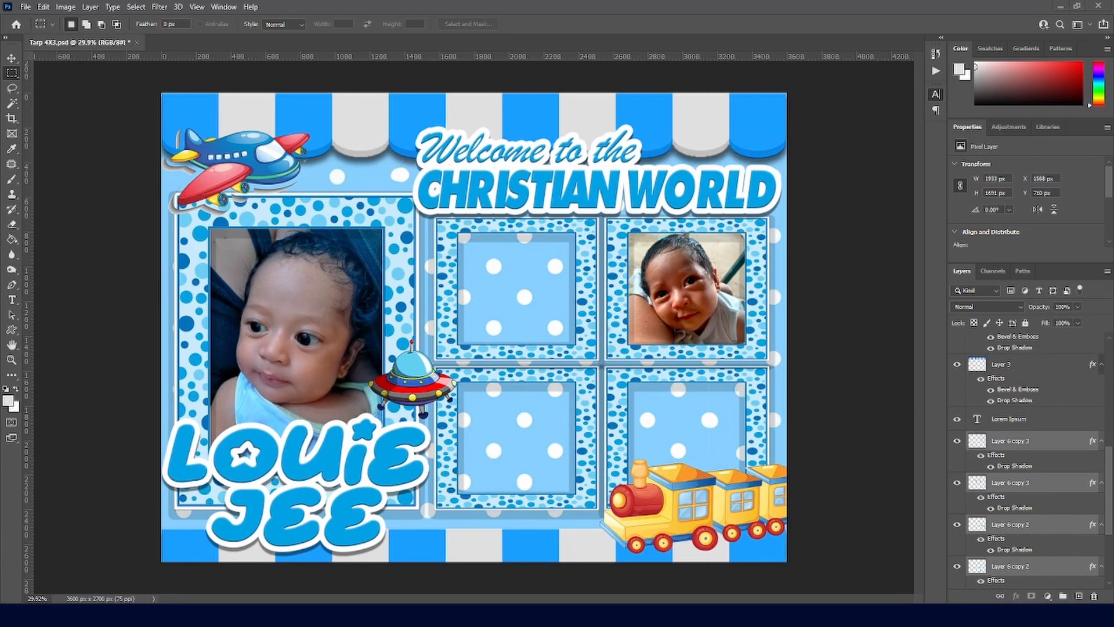
# Step: Move the third photo's layer below Layer 6 and scale it to about 63 percent into the upper frame
pyautogui.moveTo(1030, 446); pyautogui.dragTo(1033, 571)
pyautogui.scroll(-5, 1034, 510)
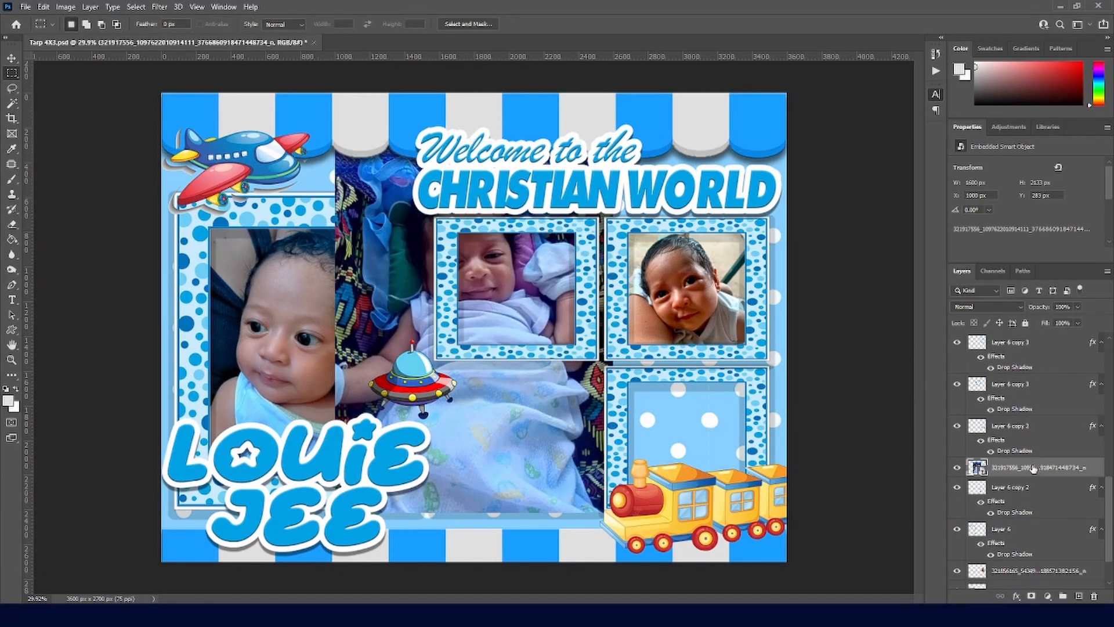
pyautogui.moveTo(1034, 469); pyautogui.dragTo(1035, 560)
pyautogui.hotkey('ctrl', 't')
pyautogui.moveTo(335, 142); pyautogui.dragTo(437, 278)
pyautogui.moveTo(514, 324); pyautogui.dragTo(509, 230)
pyautogui.press('Return')
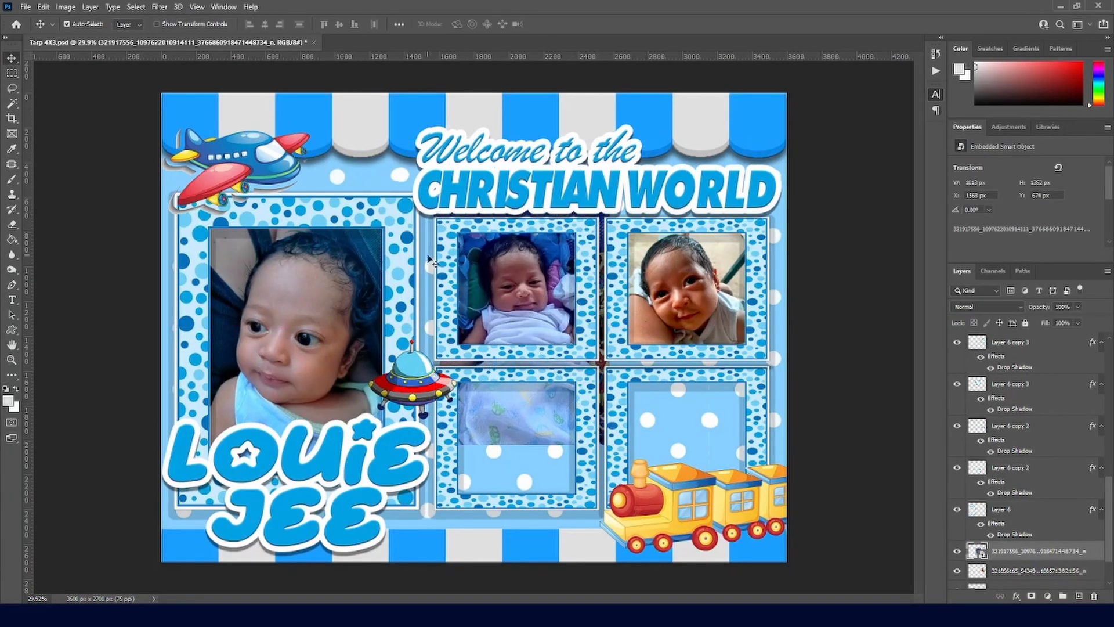
# Step: Rasterize the third photo and delete its overflow below the frame and between the frames
pyautogui.press('m')
pyautogui.moveTo(511, 376); pyautogui.dragTo(699, 476)
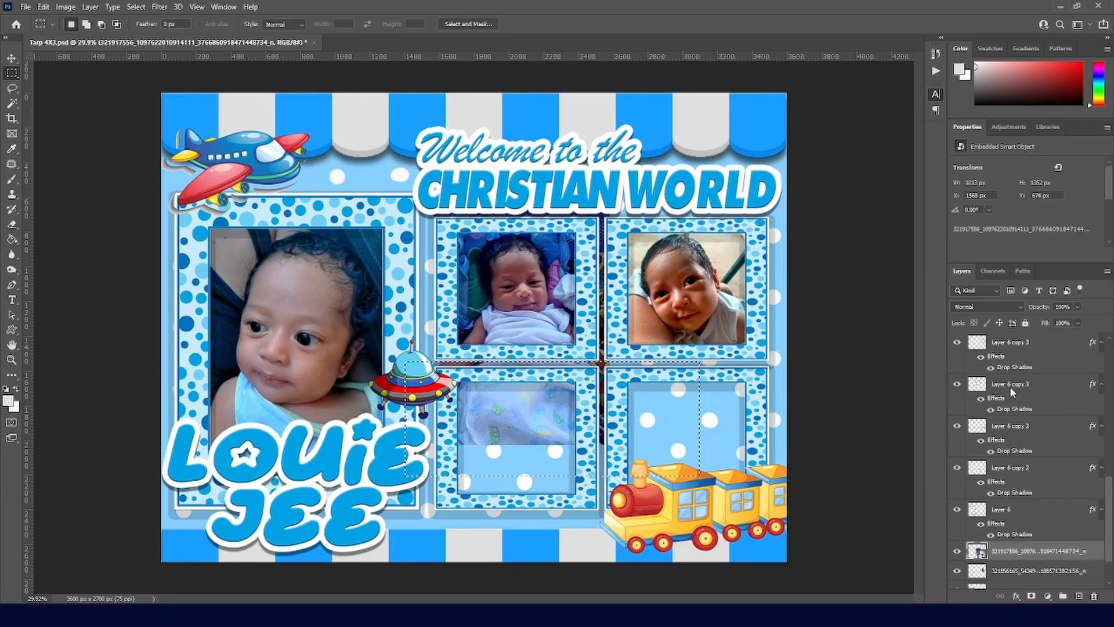
pyautogui.click(1006, 256)
pyautogui.press('Delete')
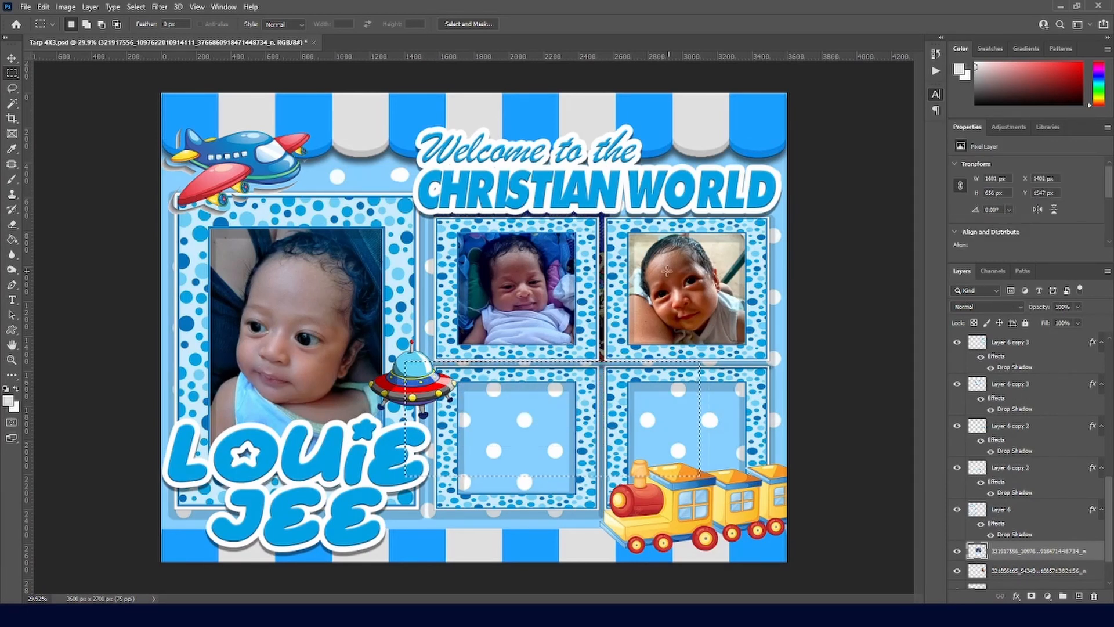
pyautogui.moveTo(594, 153); pyautogui.dragTo(664, 365)
pyautogui.press('Delete')
pyautogui.moveTo(411, 161); pyautogui.dragTo(609, 215)
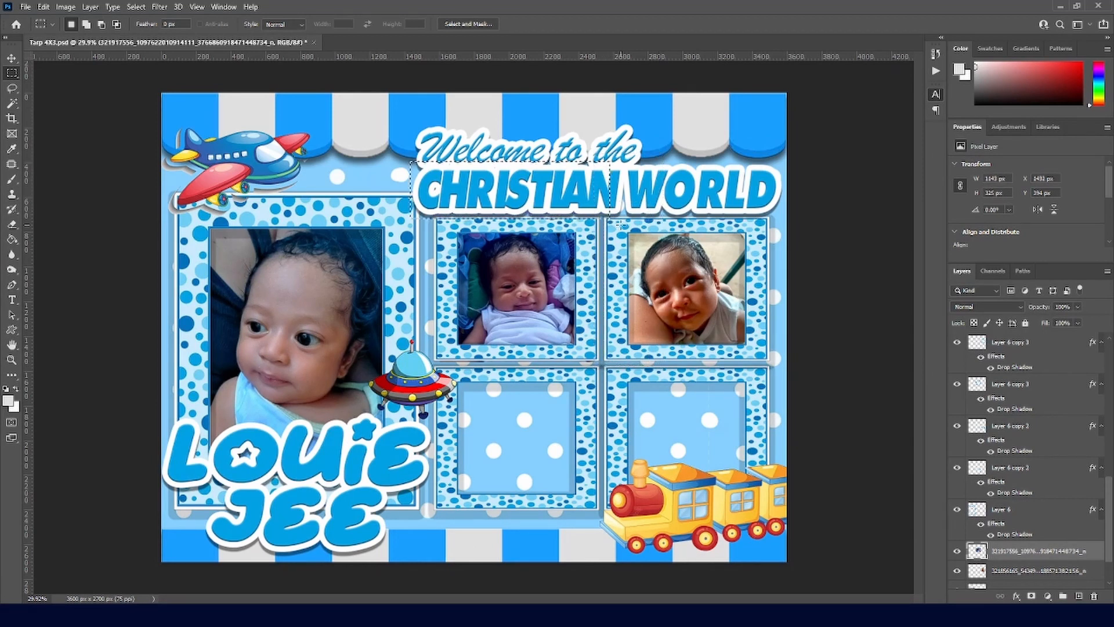
pyautogui.hotkey('ctrl', 'd')
pyautogui.press('v')
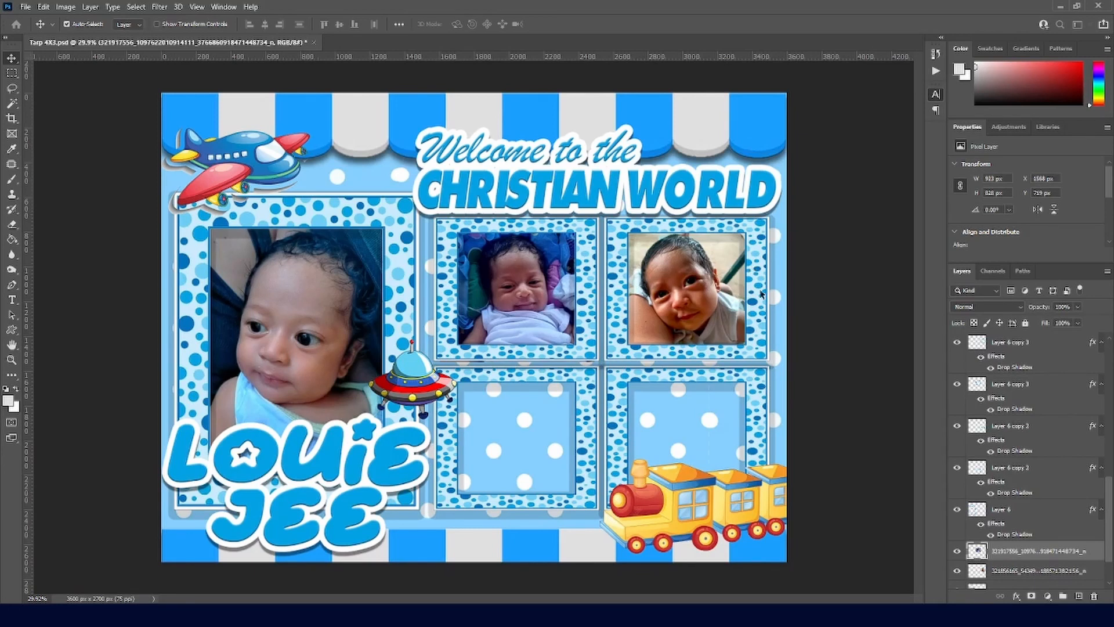
pyautogui.click(338, 339)
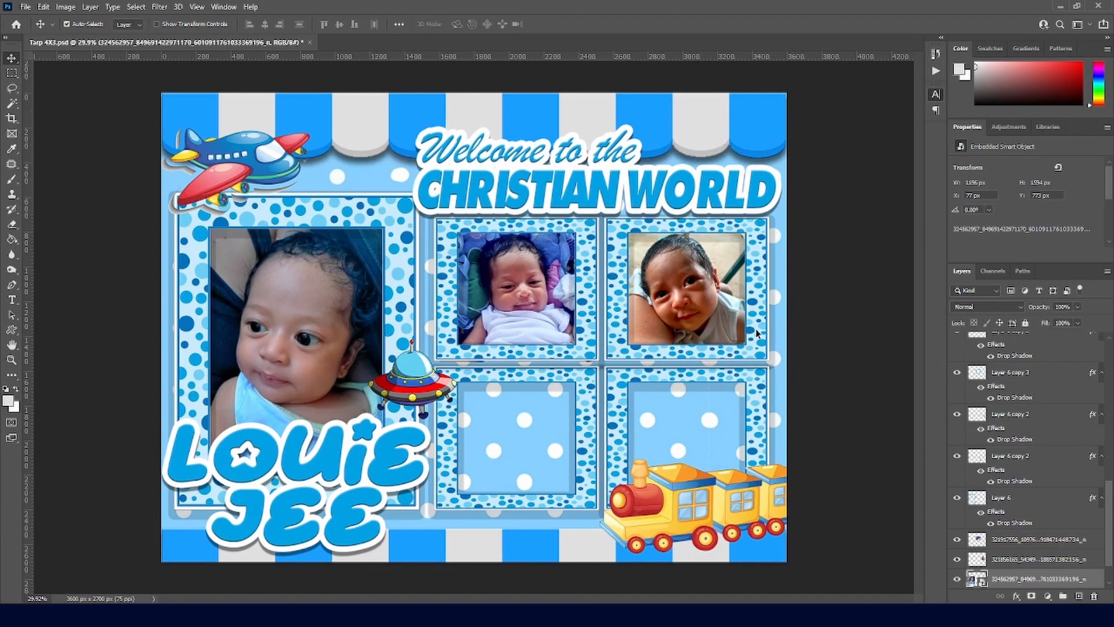
# Step: Filter the large photo, then scale the capped baby photo to about 54 percent into the lower frame
pyautogui.hotkey('ctrl', 'shift', 'a')
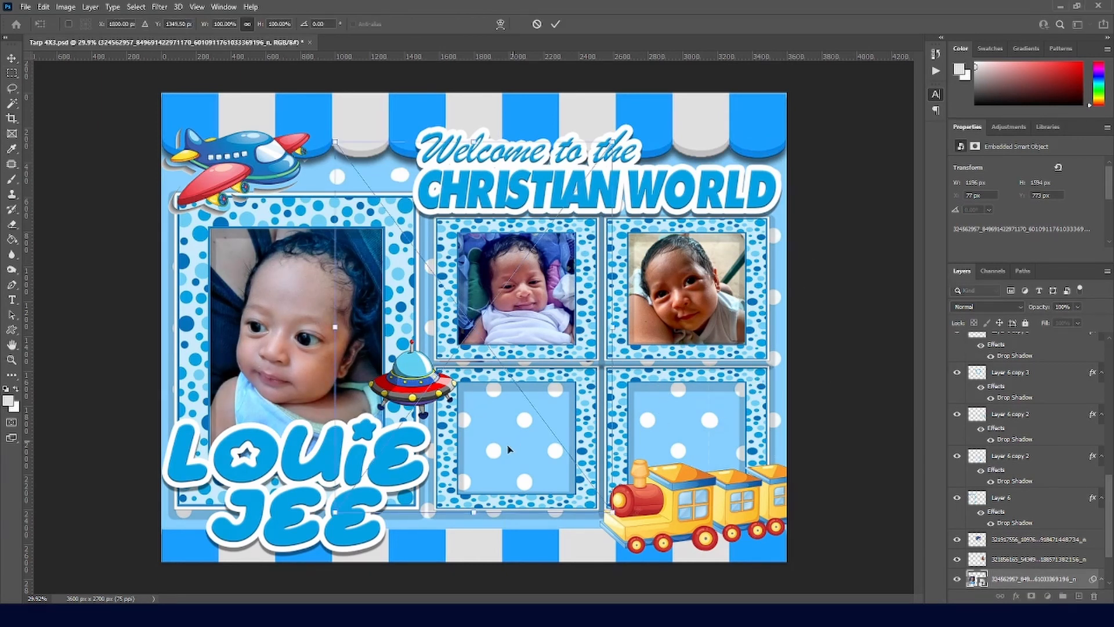
pyautogui.moveTo(518, 273); pyautogui.dragTo(557, 451)
pyautogui.moveTo(659, 312); pyautogui.dragTo(541, 387)
pyautogui.scroll(-3, 510, 429)
pyautogui.moveTo(425, 545); pyautogui.dragTo(448, 515)
pyautogui.press('Return')
pyautogui.press('m')
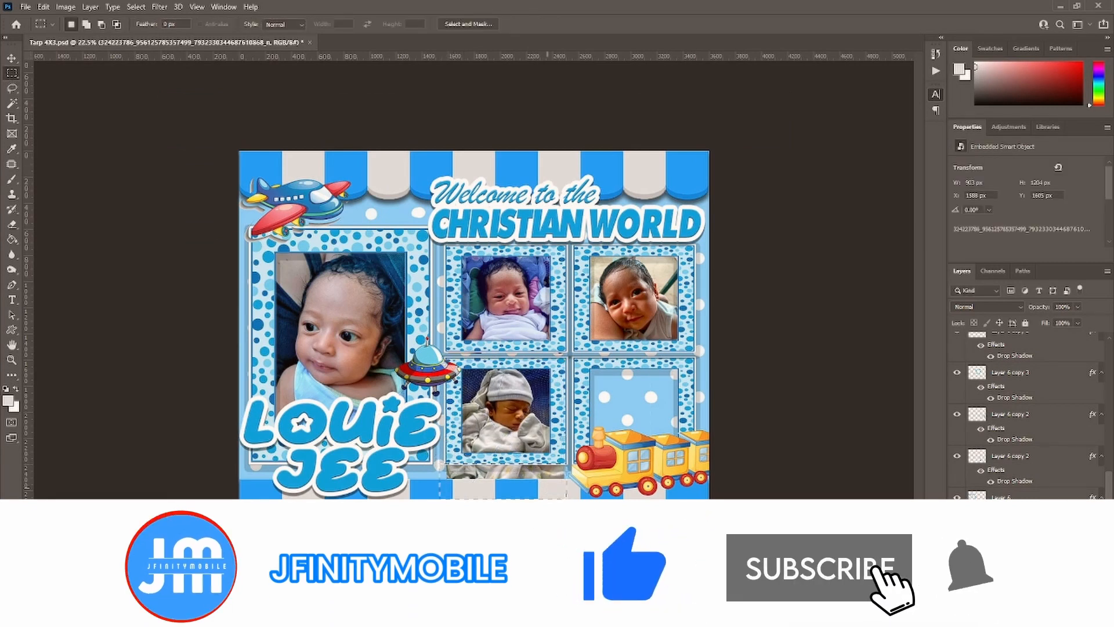
pyautogui.moveTo(440, 463); pyautogui.dragTo(567, 505)
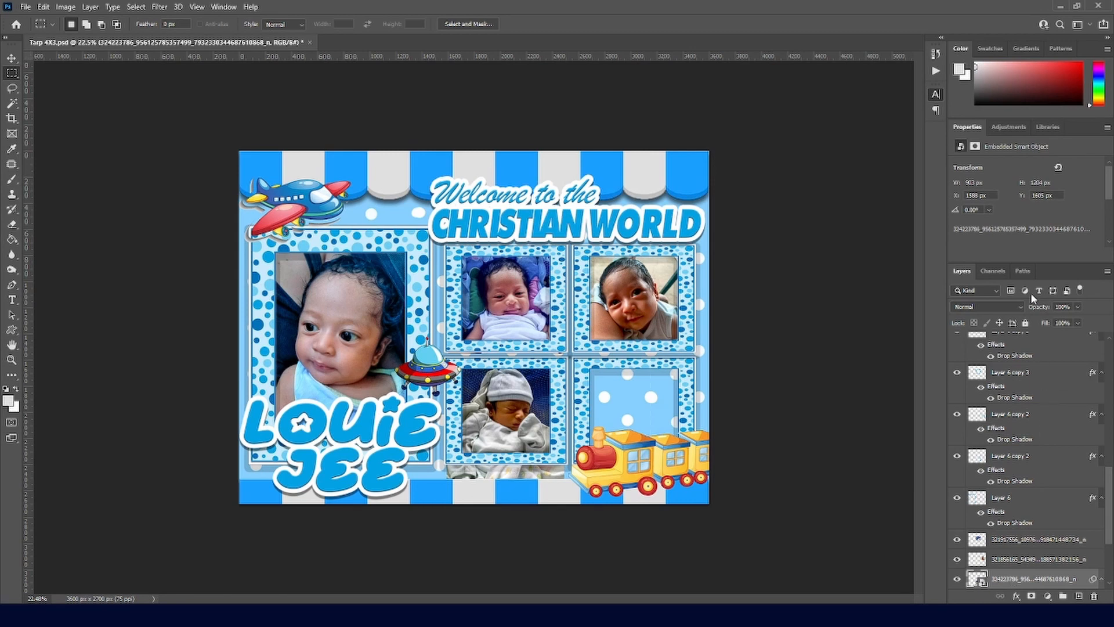
# Step: Trim the strip below the lower-left photo and brighten that photo
pyautogui.moveTo(440, 463); pyautogui.dragTo(576, 539)
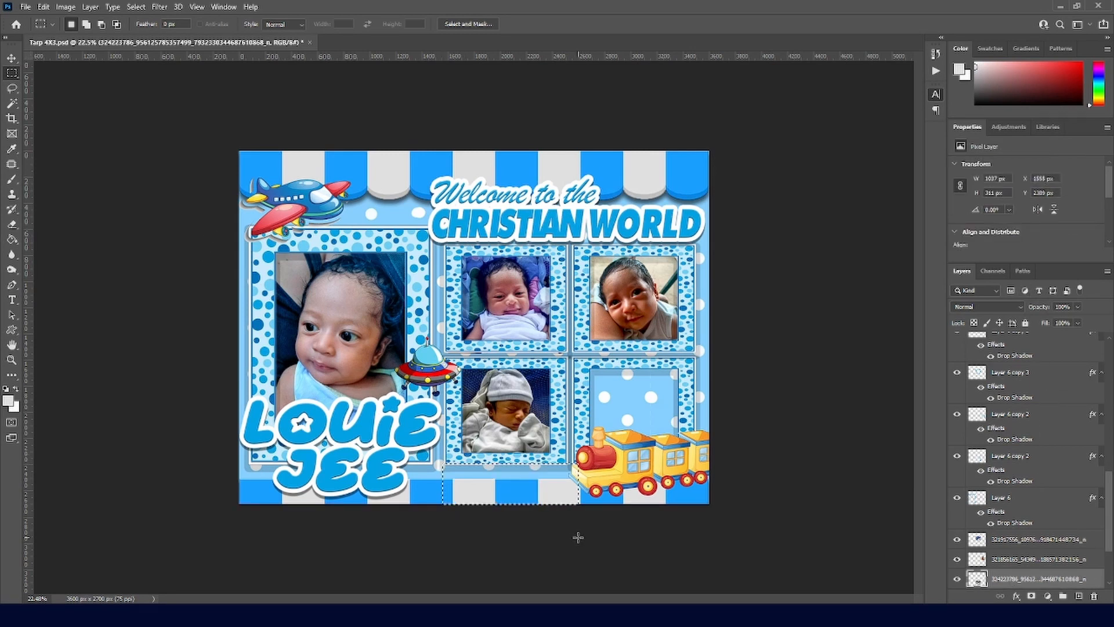
pyautogui.click(65, 7)
pyautogui.click(182, 35)
pyautogui.hotkey('ctrl', 'd')
pyautogui.click(64, 6)
pyautogui.click(204, 37)
pyautogui.moveTo(662, 319); pyautogui.dragTo(678, 320)
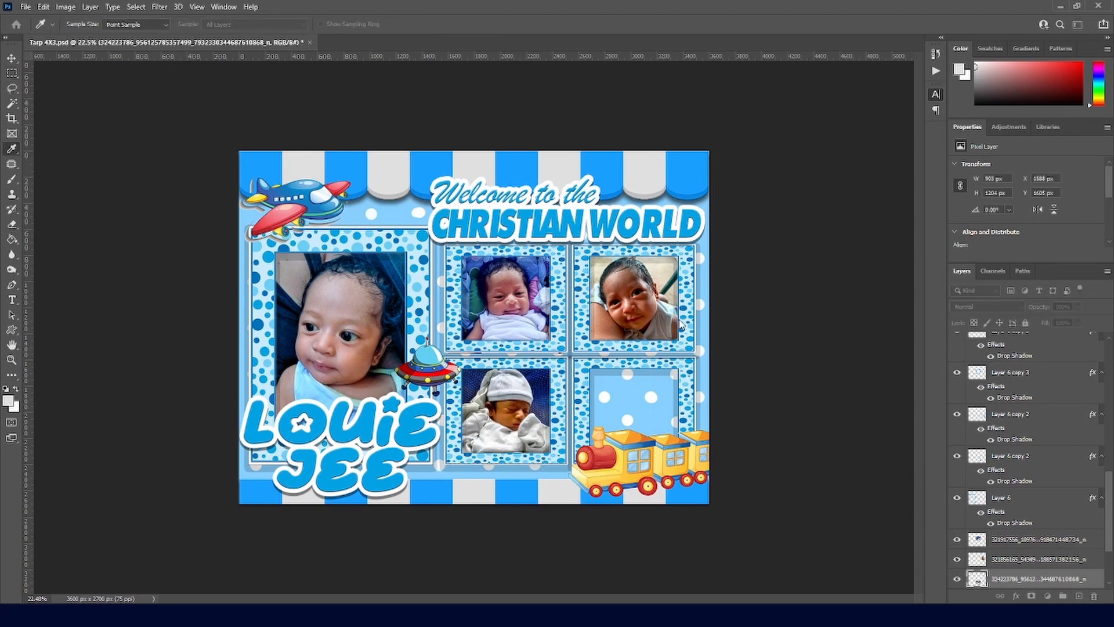
pyautogui.click(741, 319)
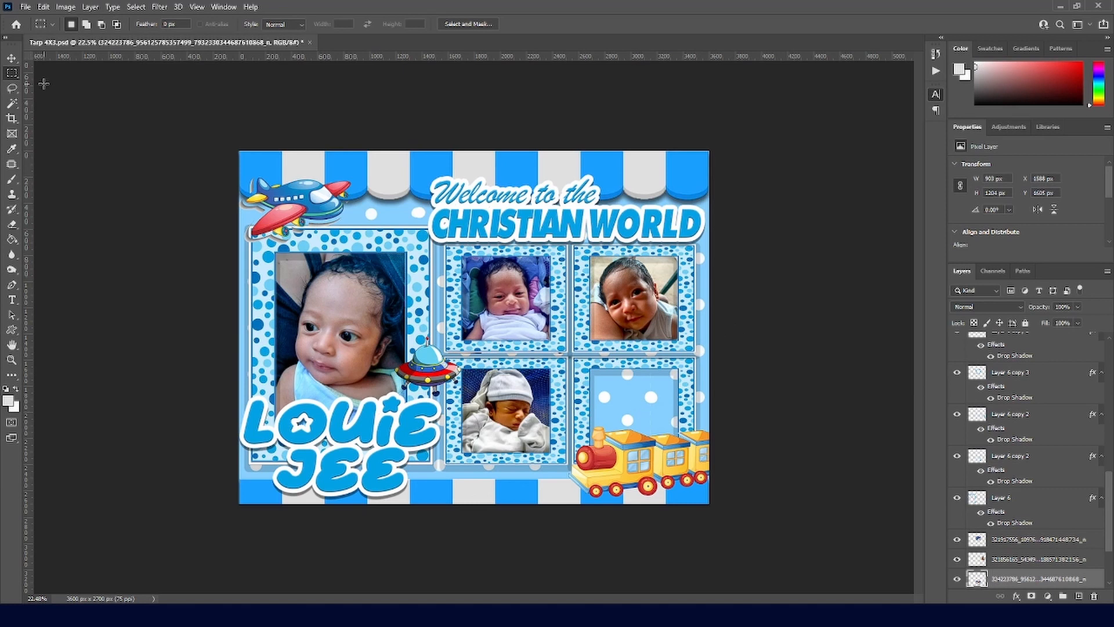
# Step: Scale and shift the fifth baby photo to fit the lower-right frame behind the train
pyautogui.moveTo(441, 314); pyautogui.dragTo(557, 323)
pyautogui.moveTo(486, 199); pyautogui.dragTo(577, 315)
pyautogui.moveTo(612, 403)
pyautogui.mouseDown()
pyautogui.moveTo(619, 433)
pyautogui.moveTo(618, 415)
pyautogui.mouseUp()
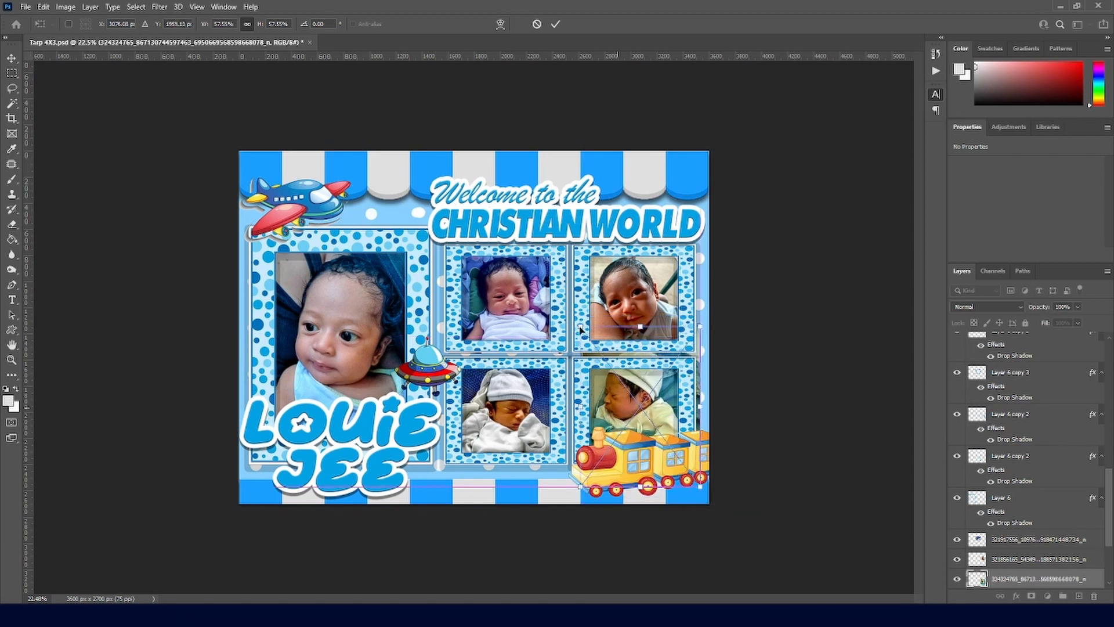
pyautogui.moveTo(582, 331); pyautogui.dragTo(594, 345)
pyautogui.moveTo(610, 388); pyautogui.dragTo(597, 387)
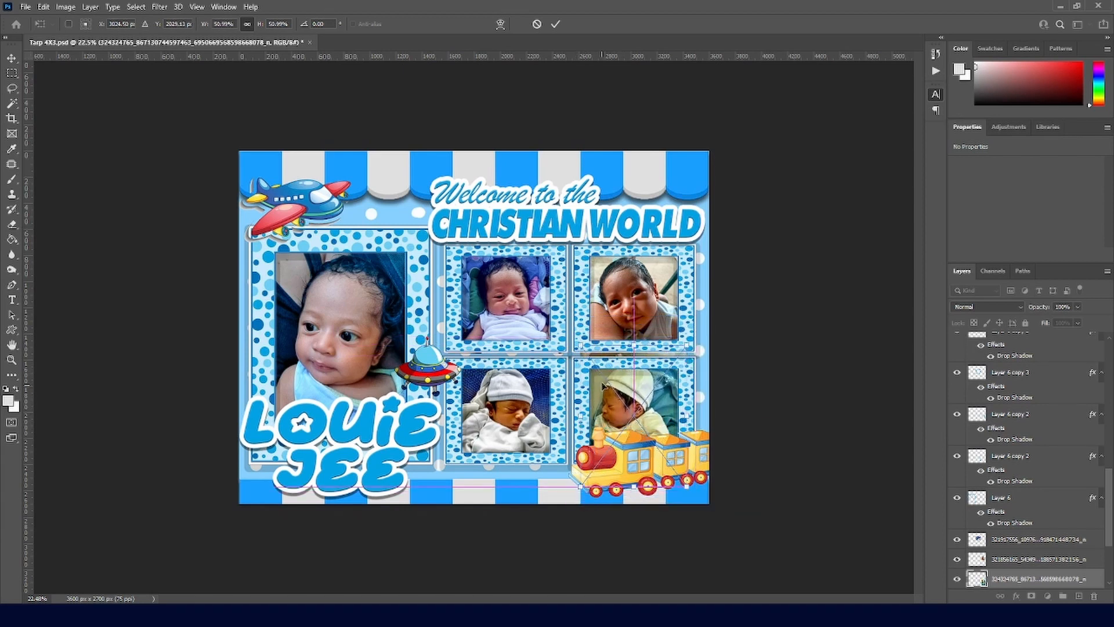
pyautogui.press('Return')
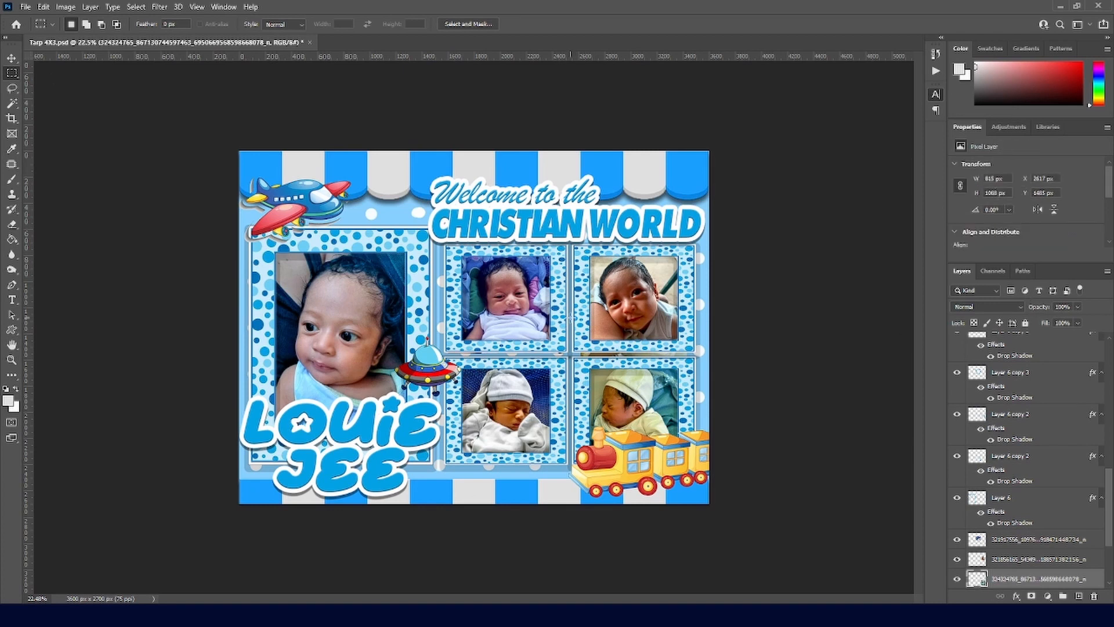
pyautogui.moveTo(570, 317); pyautogui.dragTo(704, 358)
pyautogui.hotkey('ctrl', 'd')
pyautogui.press('v')
pyautogui.click(515, 304)
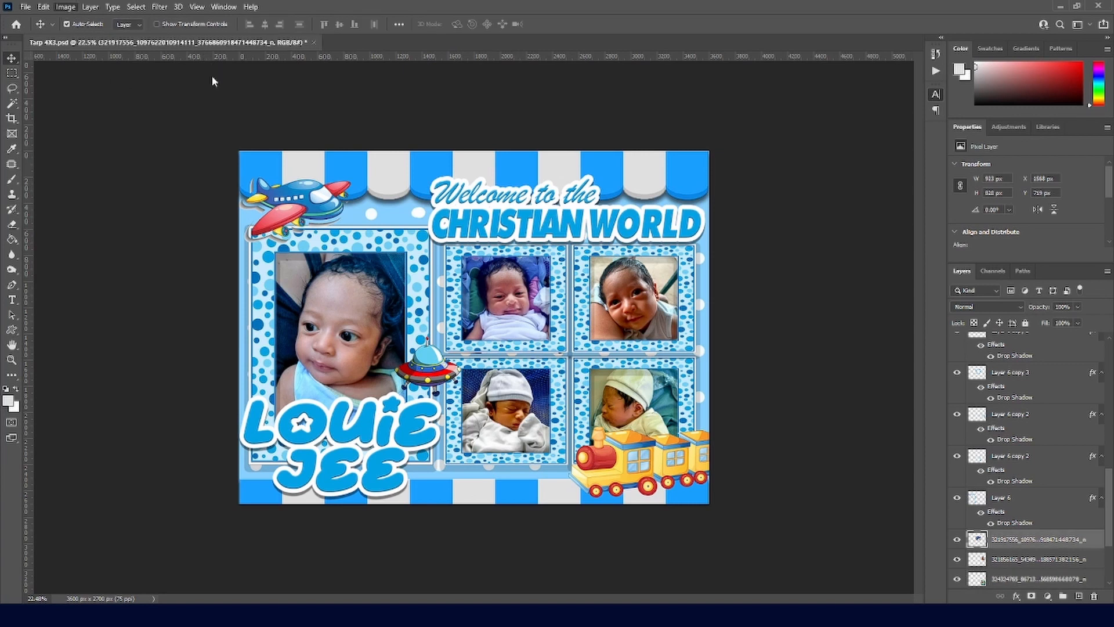
# Step: Select the layout layers from Layer 4 down to Layer 5 with the Move tool
pyautogui.press('i')
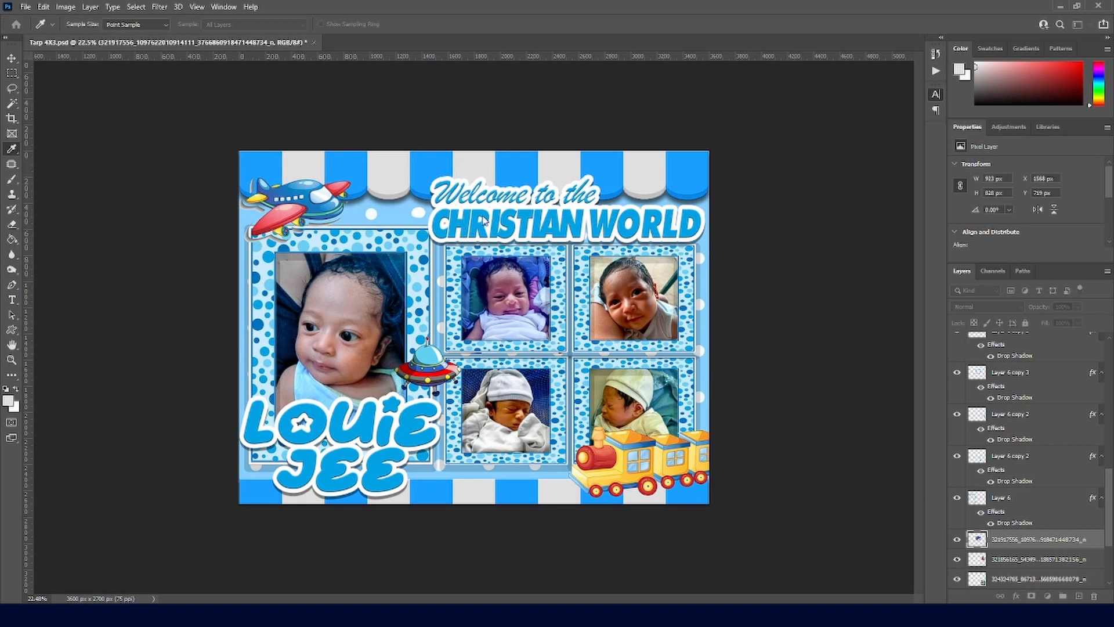
pyautogui.press('v')
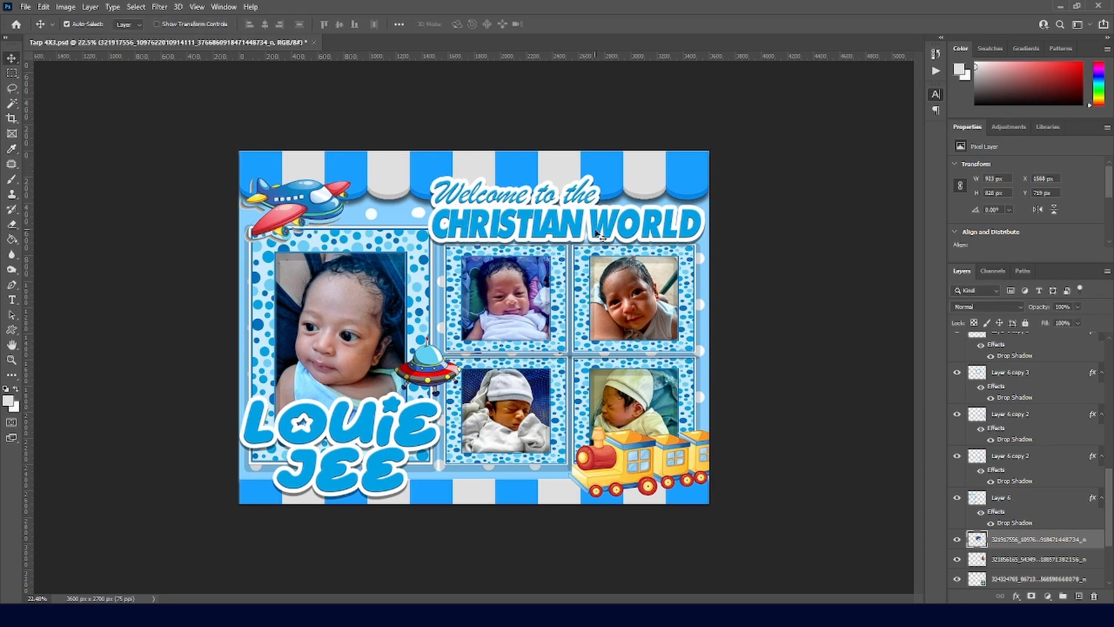
pyautogui.click(1047, 413)
pyautogui.hotkey('ctrl', 'a')
pyautogui.moveTo(1108, 498); pyautogui.dragTo(1109, 560)
pyautogui.click(1044, 341)
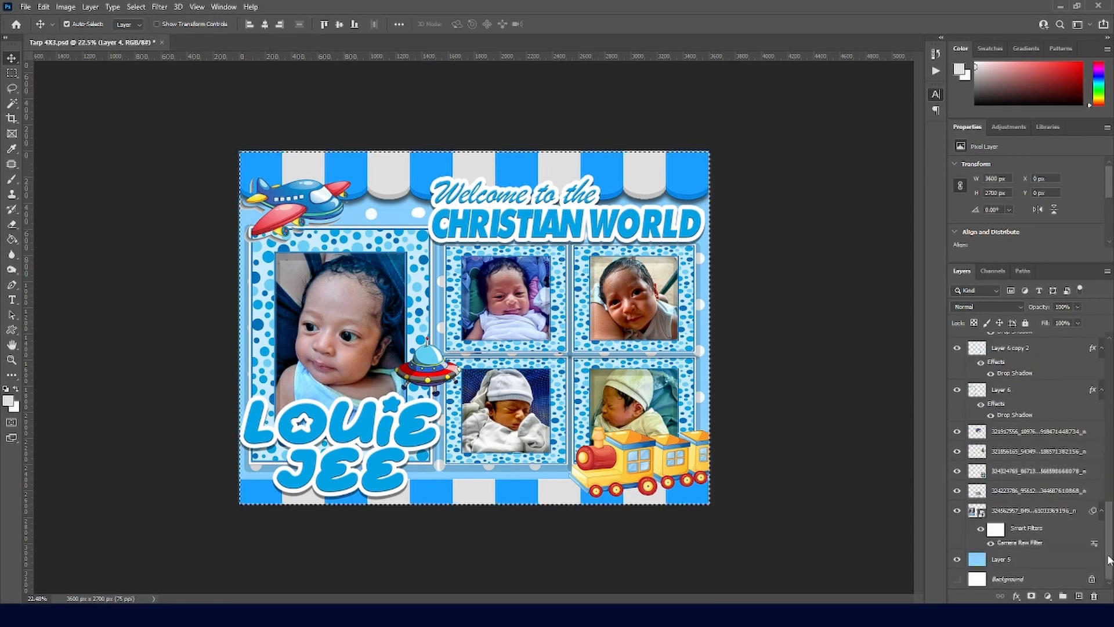
pyautogui.keyDown('shift'); pyautogui.click(1033, 559); pyautogui.keyUp('shift')
# Step: Free-transform the selected layout layers, nudge them up two steps and commit
pyautogui.hotkey('ctrl', 't')
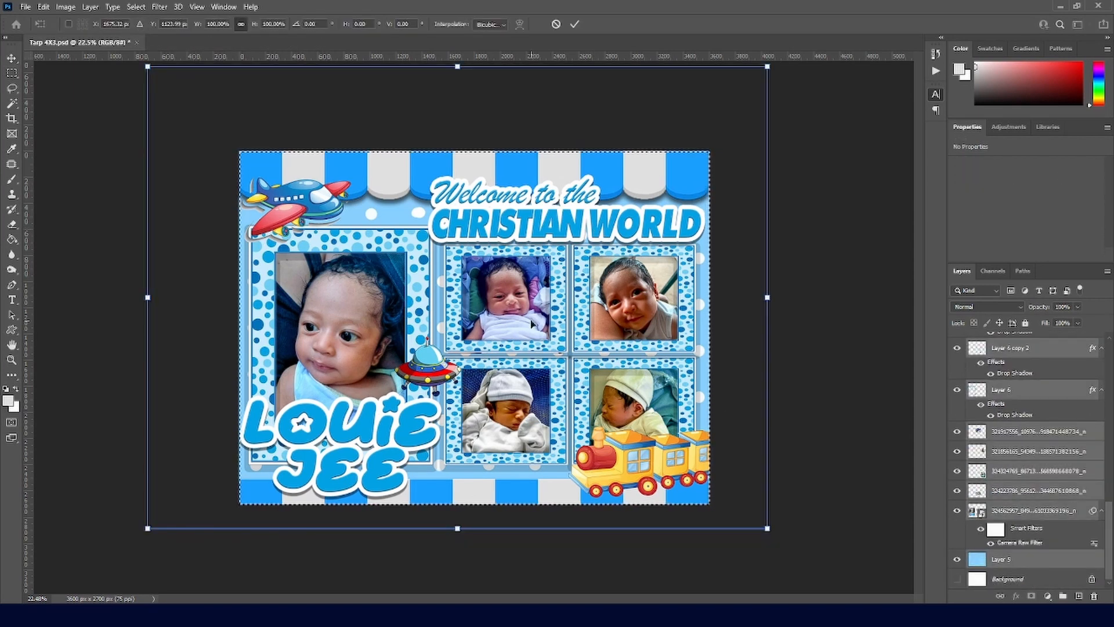
pyautogui.press('Return')
pyautogui.press('c')
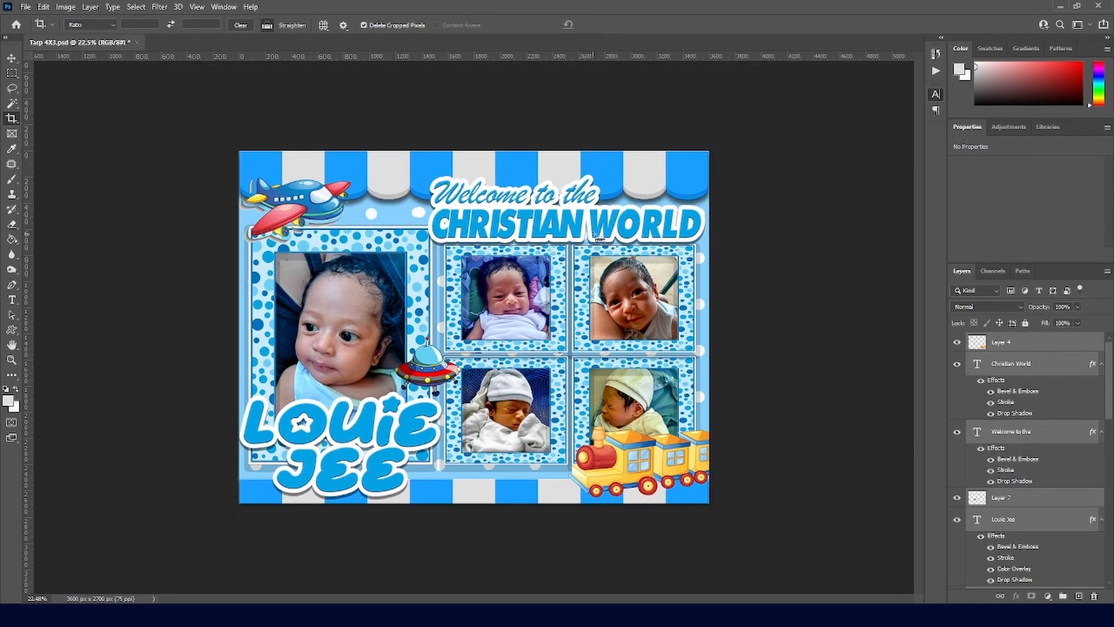
pyautogui.hotkey('ctrl', 't')
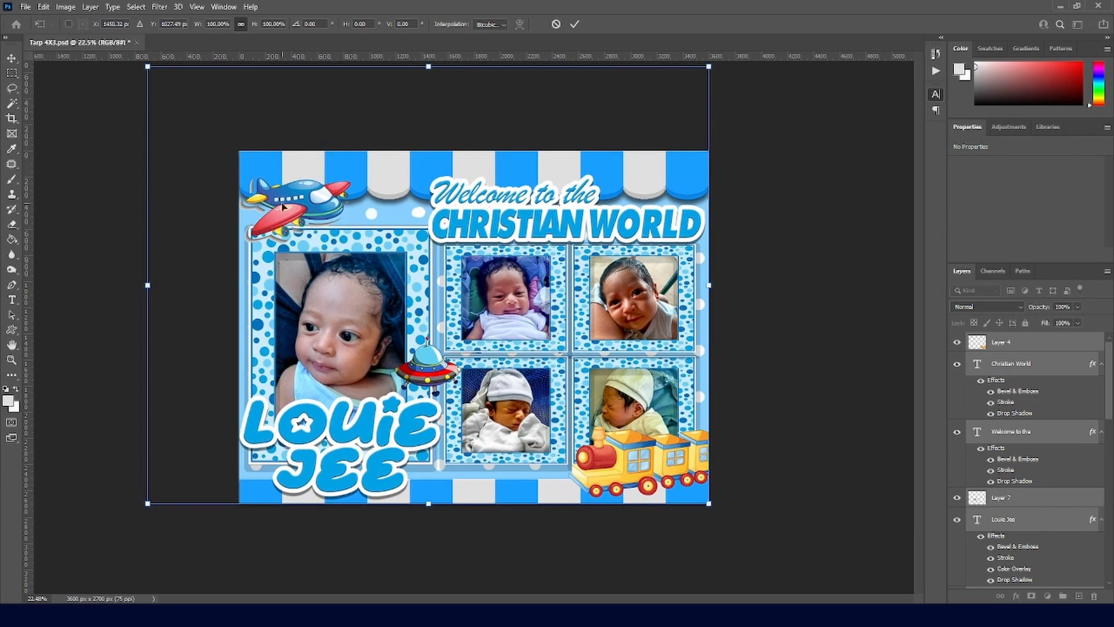
pyautogui.press('Return')
pyautogui.hotkey('ctrl', 'a')
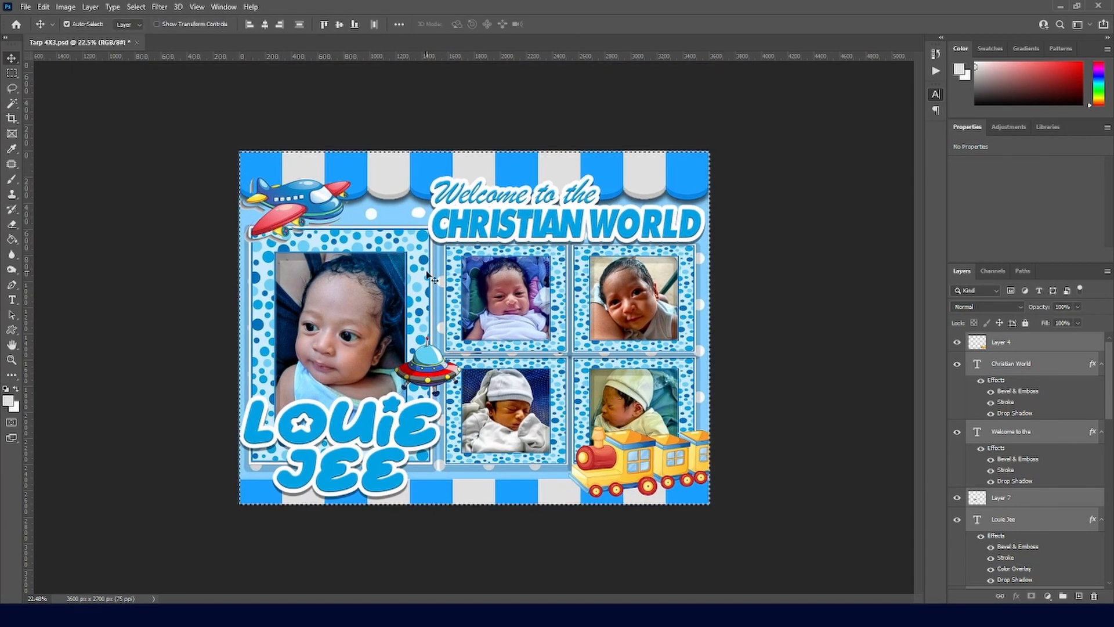
pyautogui.hotkey('ctrl', 't')
pyautogui.press('Up')
pyautogui.press('Up')
pyautogui.press('Up')
pyautogui.press('Up')
pyautogui.press('Up')
pyautogui.press('Up')
pyautogui.press('Up')
pyautogui.press('Up')
pyautogui.press('Up')
pyautogui.press('Up')
pyautogui.press('Up')
pyautogui.press('Up')
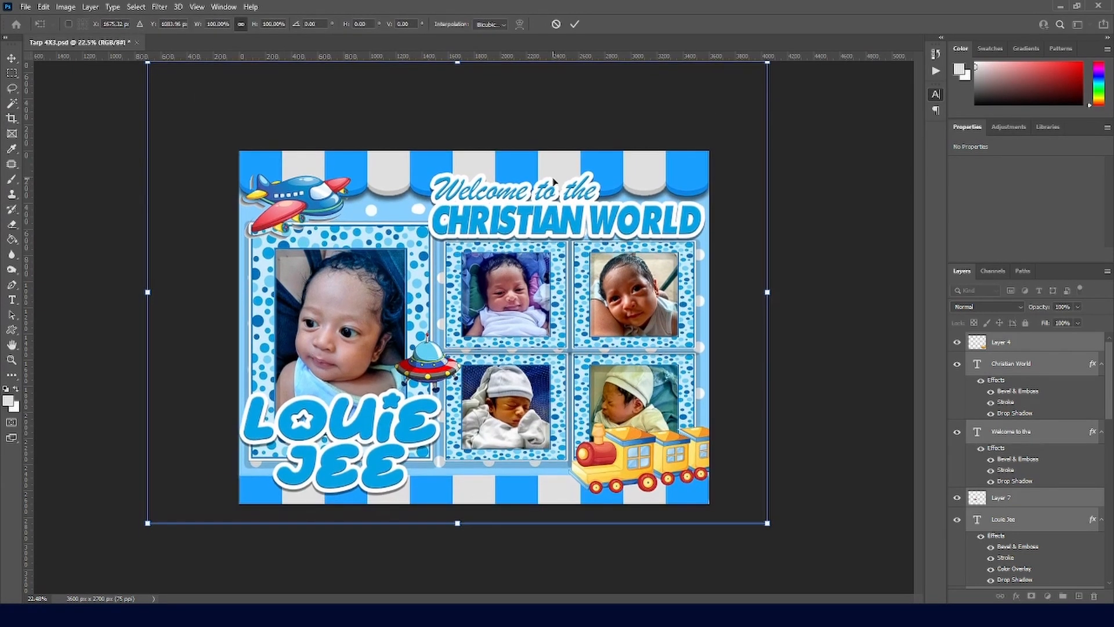
pyautogui.press('Up')
pyautogui.press('Up')
pyautogui.press('Up')
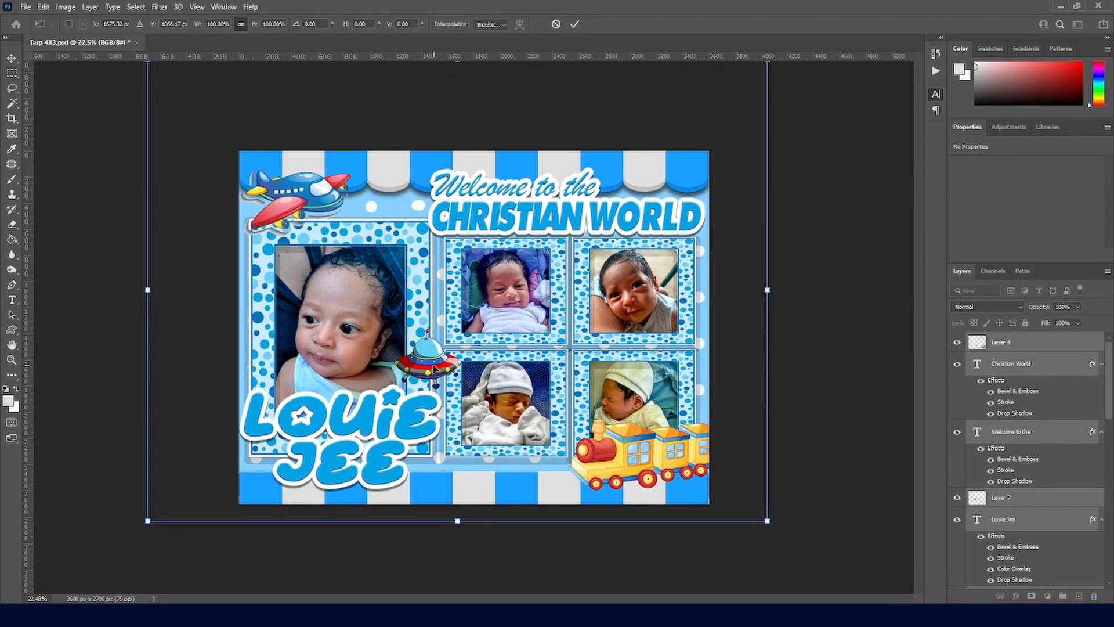
pyautogui.click(574, 24)
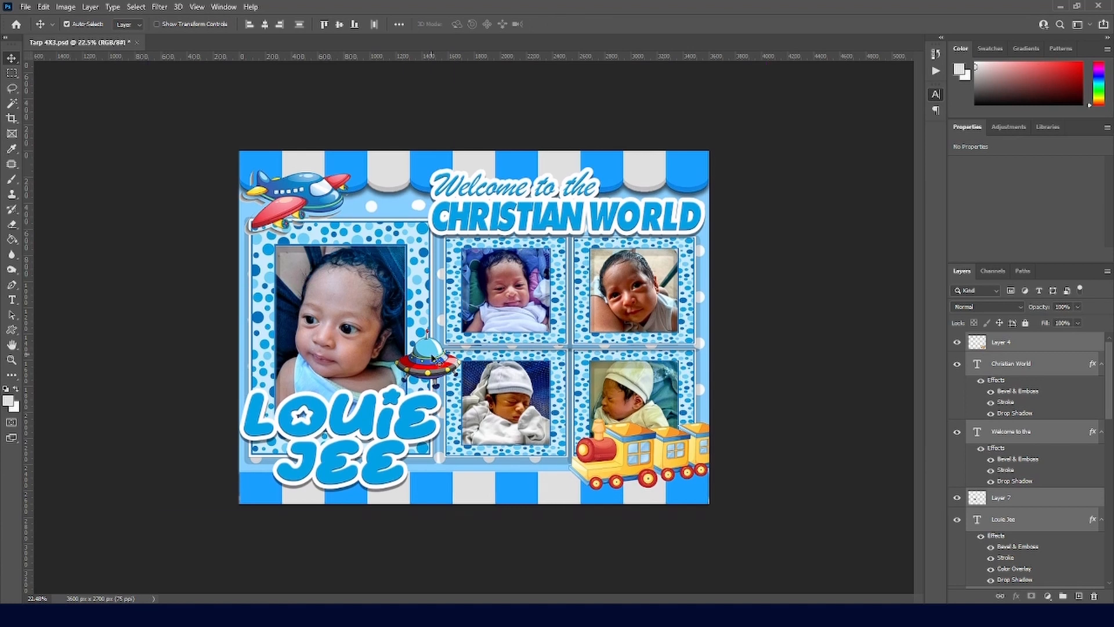
# Step: Give the UFO sticker Bevel & Emboss, a thin white Stroke and a Drop Shadow, and save
pyautogui.click(1006, 37)
pyautogui.click(631, 311)
pyautogui.click(639, 461)
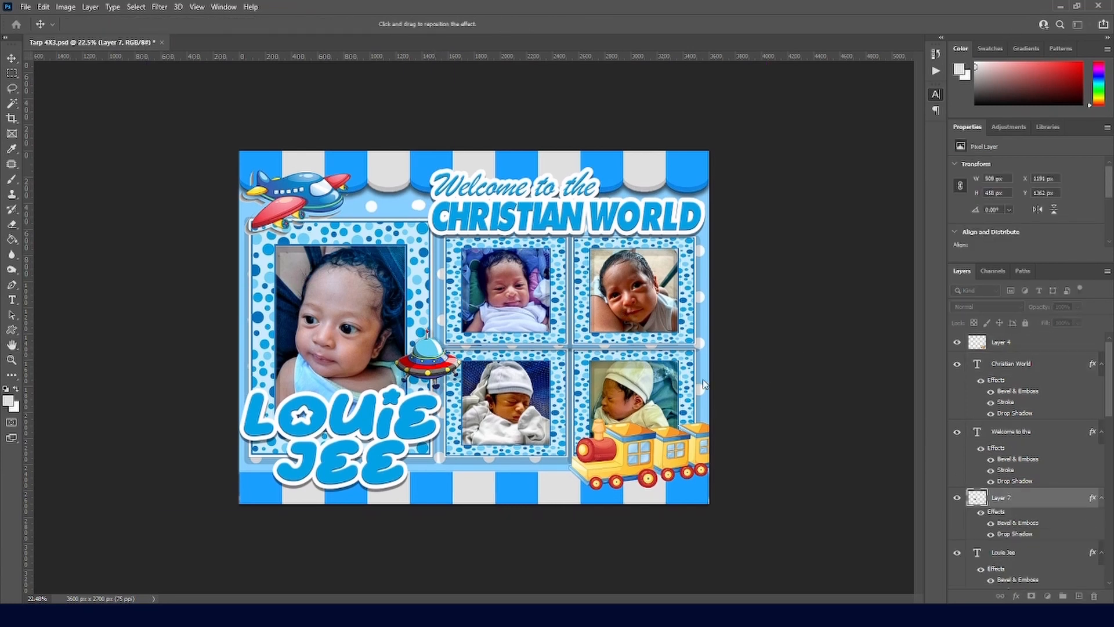
pyautogui.click(635, 355)
pyautogui.click(638, 359)
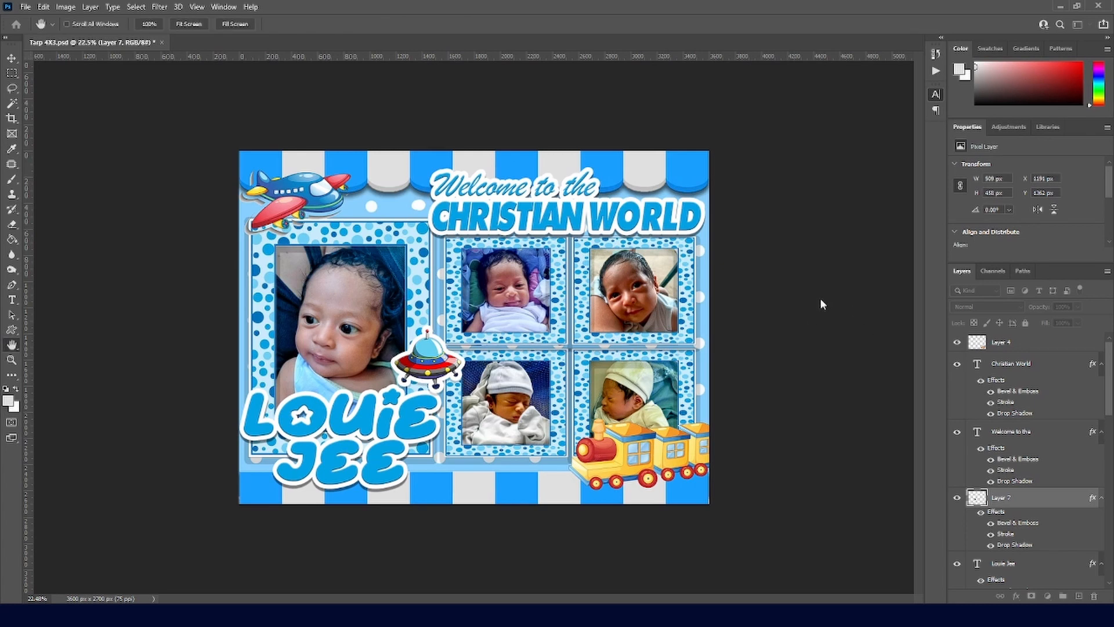
pyautogui.moveTo(820, 299); pyautogui.dragTo(819, 302)
pyautogui.click(652, 465)
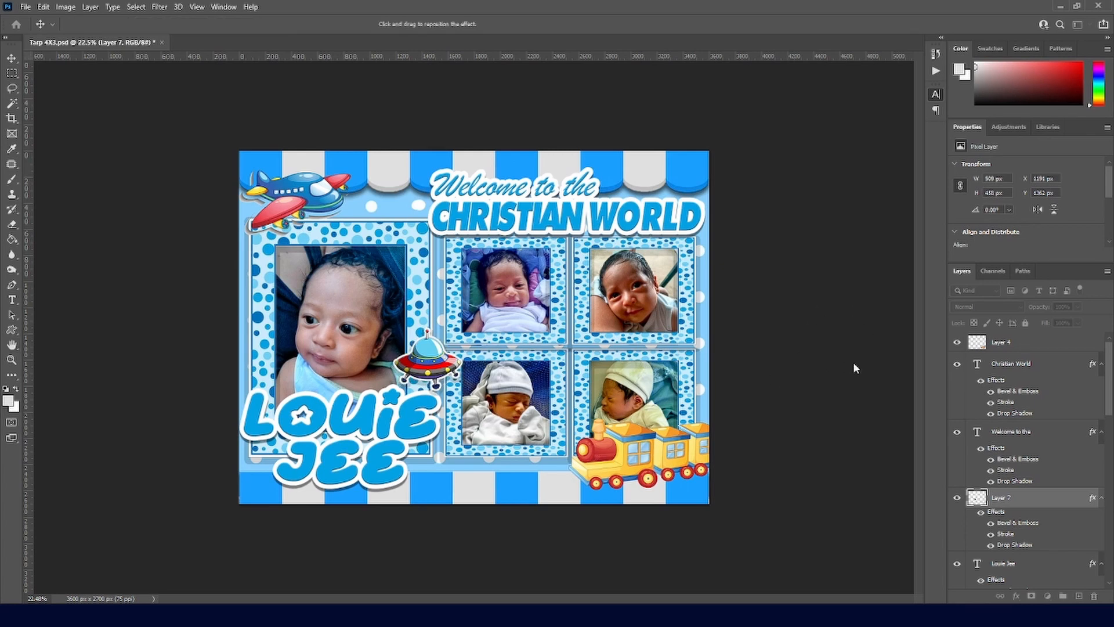
pyautogui.press('Return')
pyautogui.hotkey('ctrl', 's')
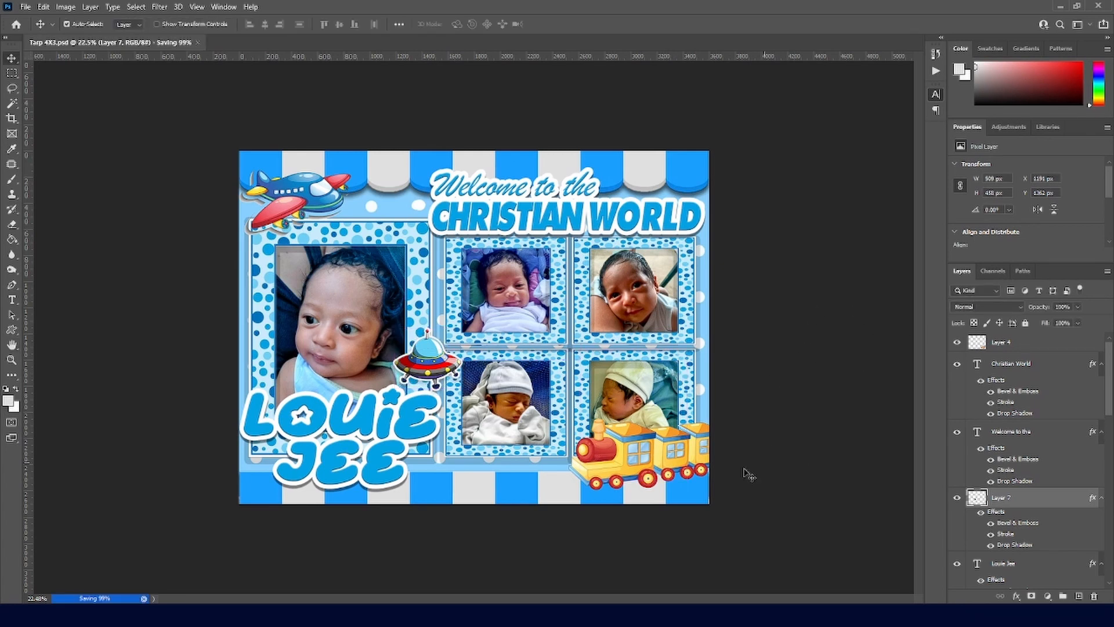
pyautogui.click(1031, 343)
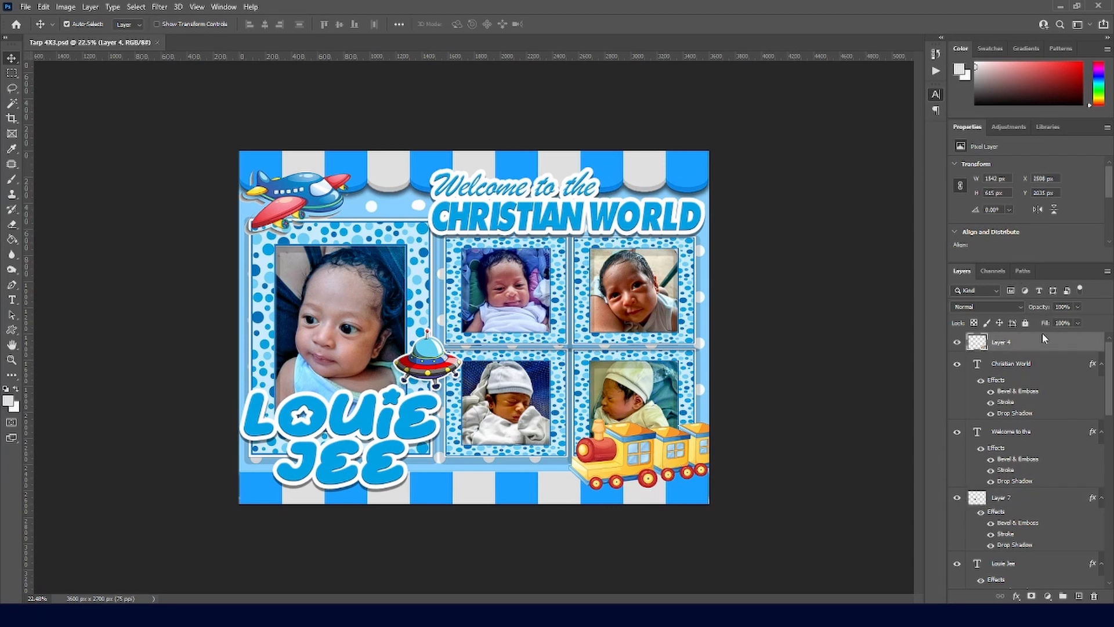
# Step: Try pasting the UFO's layer style and selecting the train engine, then undo and deselect
pyautogui.rightClick(1005, 344)
pyautogui.click(939, 389)
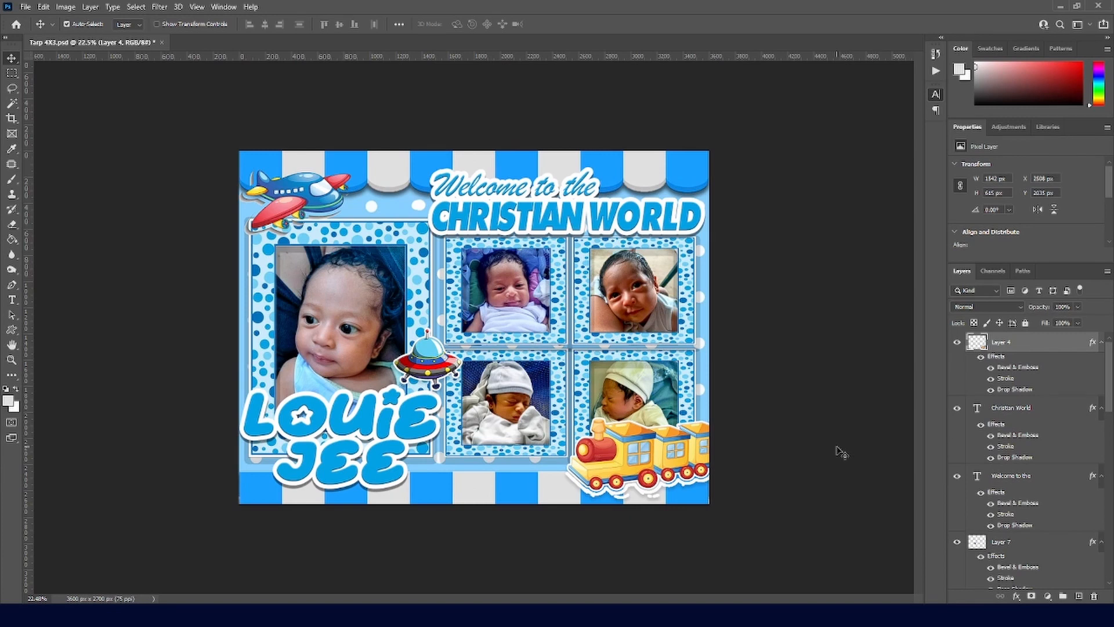
pyautogui.hotkey('ctrl', 'z')
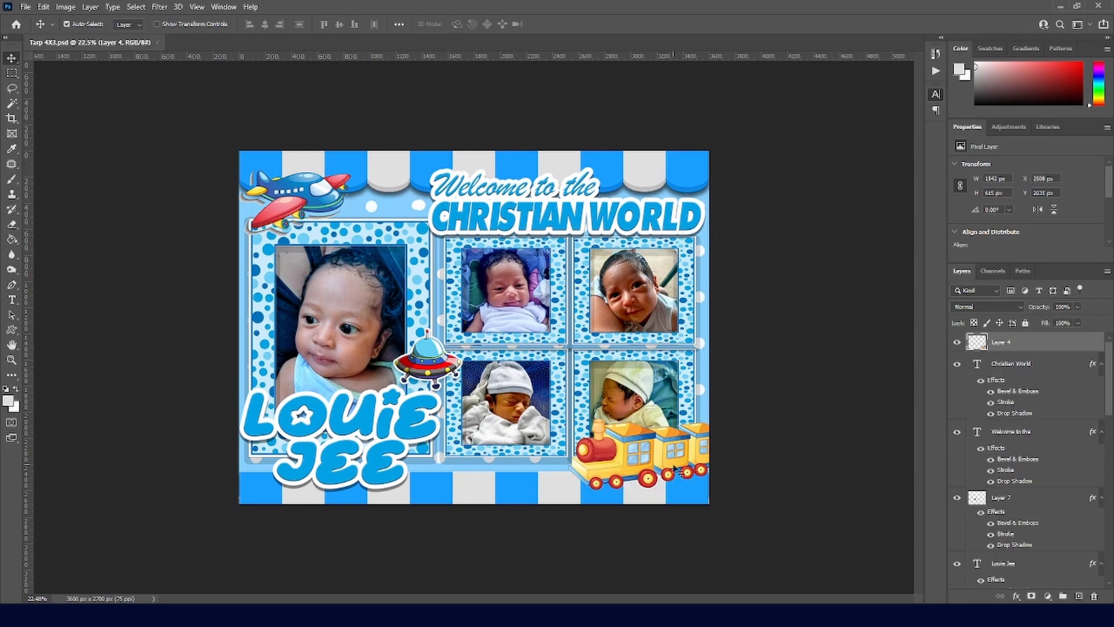
pyautogui.press('w')
pyautogui.rightClick(12, 105)
pyautogui.click(54, 116)
pyautogui.moveTo(597, 462)
pyautogui.mouseDown()
pyautogui.moveTo(626, 448)
pyautogui.moveTo(702, 445)
pyautogui.mouseUp()
pyautogui.hotkey('ctrl', 'd')
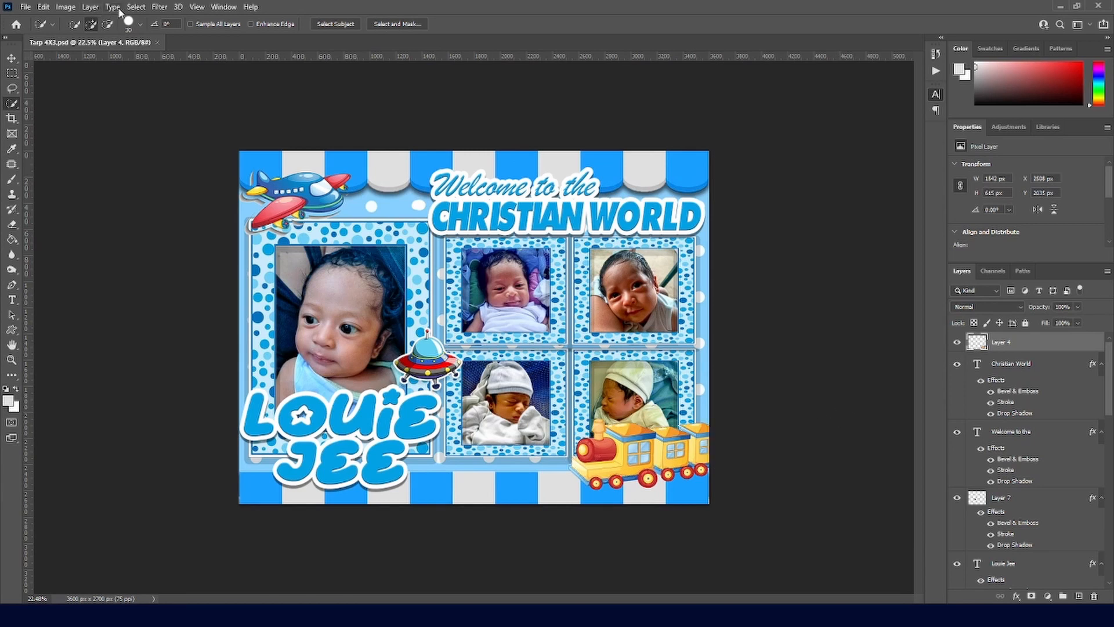
pyautogui.hotkey('ctrl', 'shift', 'd')
pyautogui.click(11, 73)
pyautogui.hotkey('ctrl', 'a')
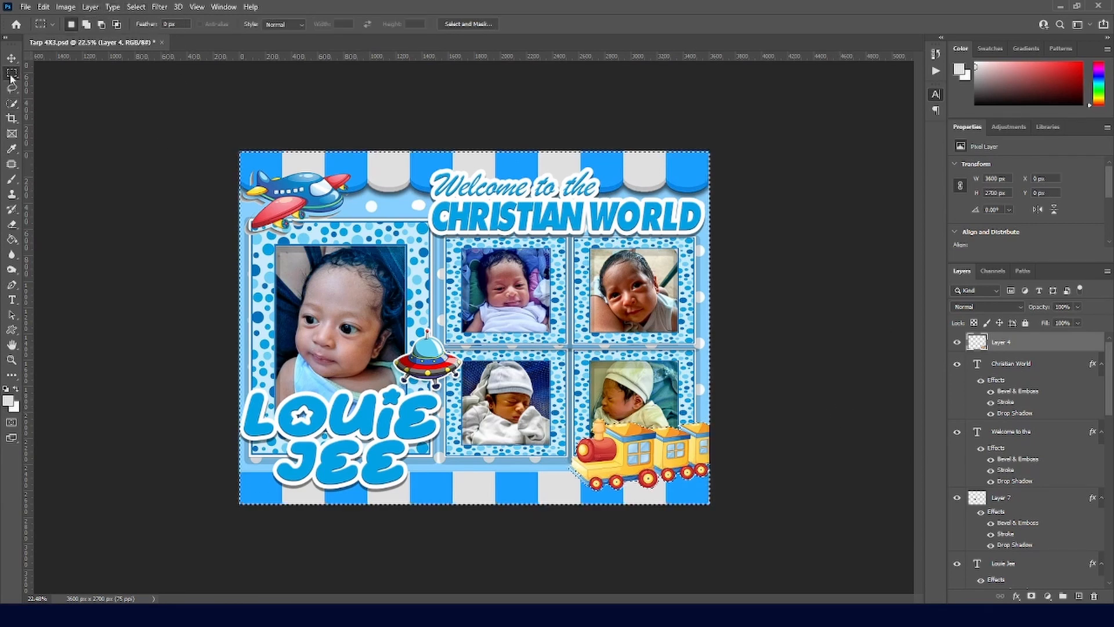
pyautogui.hotkey('ctrl', 'd')
# Step: Add a white Stroke and a Drop Shadow to the train sticker layer
pyautogui.click(919, 129)
pyautogui.click(625, 351)
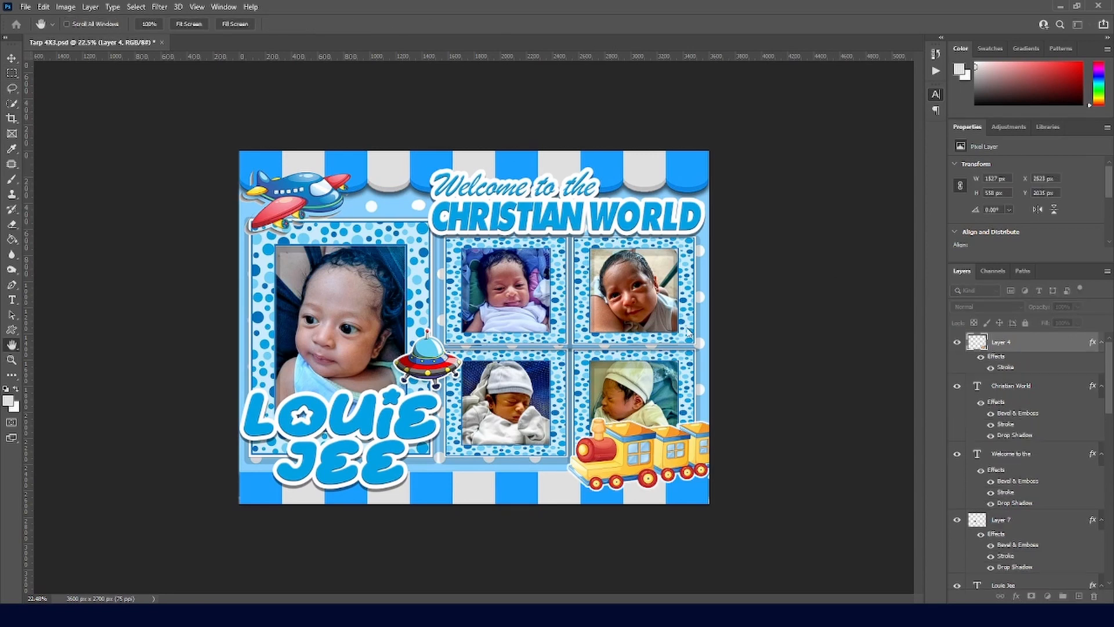
pyautogui.click(743, 458)
pyautogui.click(1039, 273)
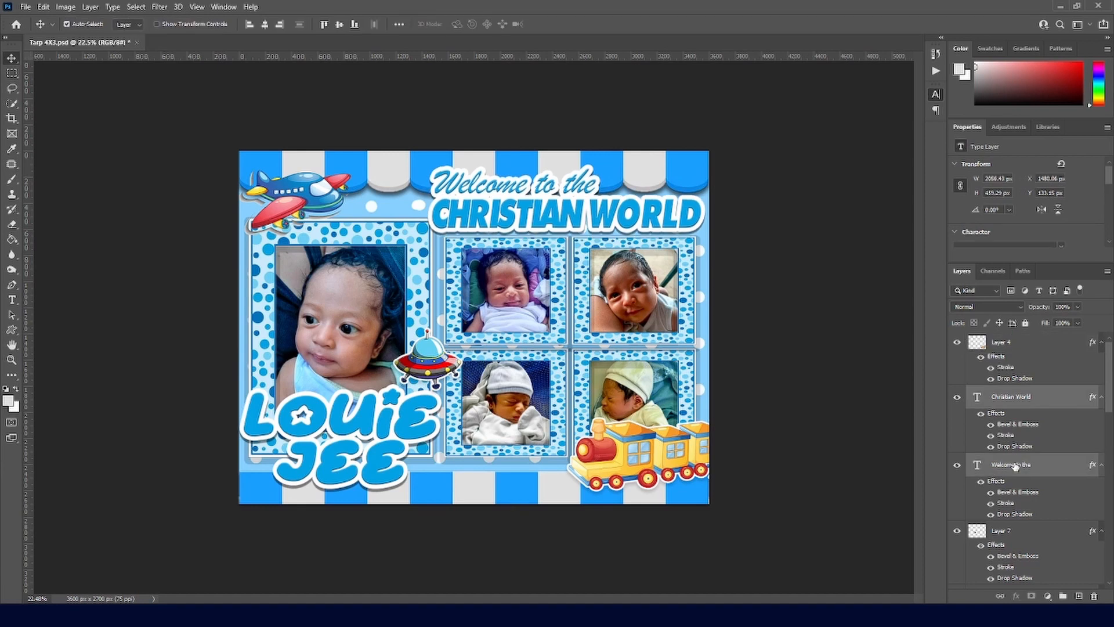
# Step: Nudge the 'Welcome to the Christian World' heading text layers slightly upward
pyautogui.press('Up')
pyautogui.press('Up')
pyautogui.press('Up')
pyautogui.press('Down')
pyautogui.press('Down')
pyautogui.press('Down')
pyautogui.press('Down')
pyautogui.press('Down')
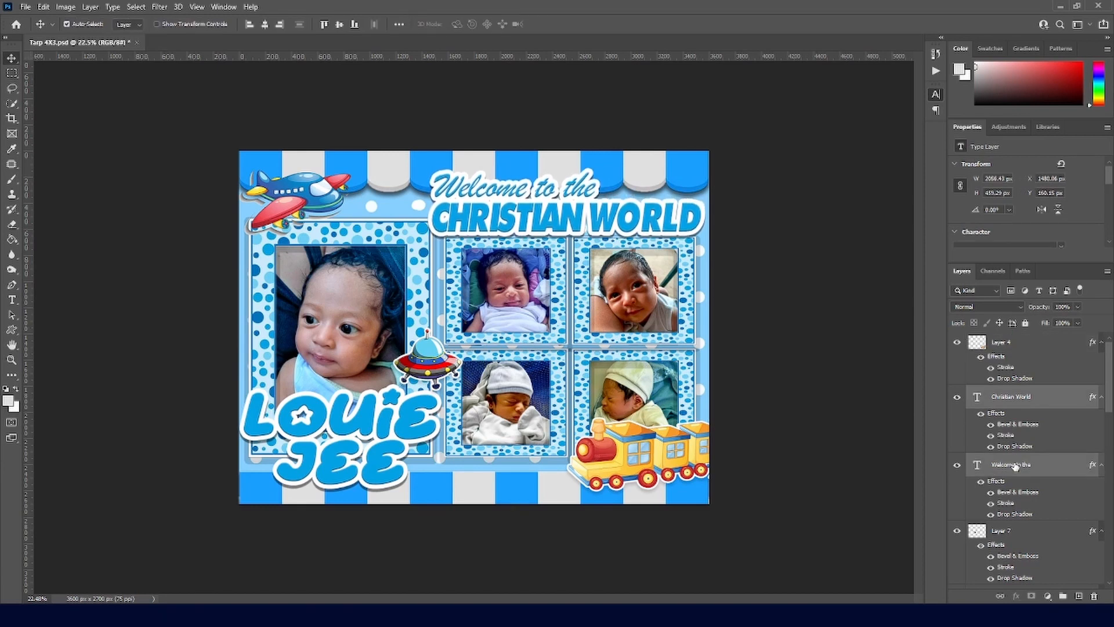
pyautogui.hotkey('shift', 'Up')
pyautogui.hotkey('shift', 'Up')
pyautogui.hotkey('shift', 'Up')
pyautogui.hotkey('shift', 'Up')
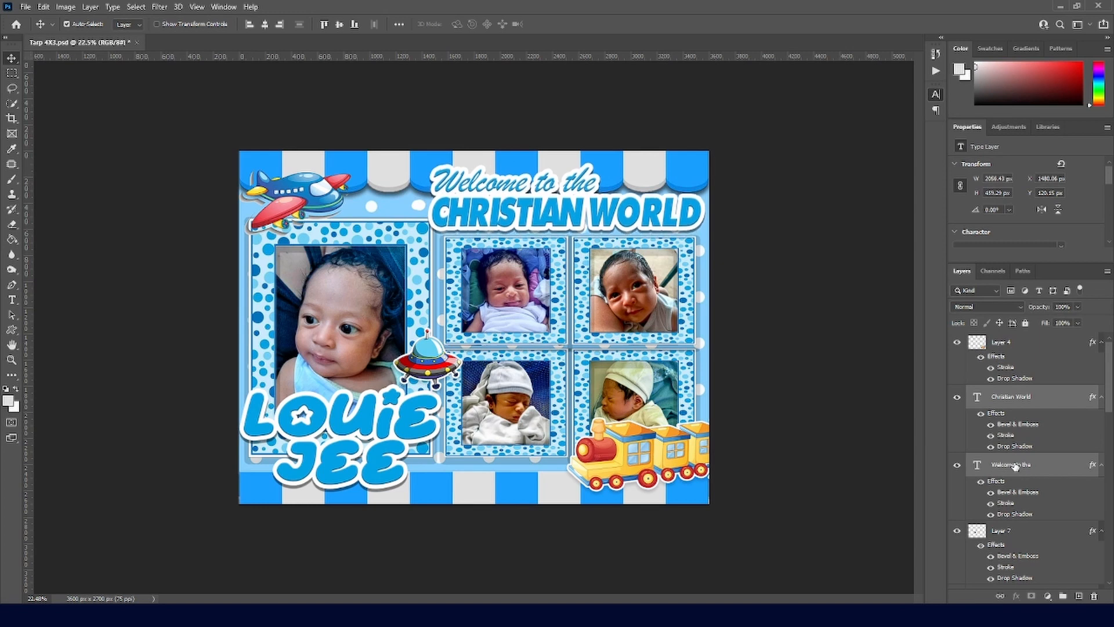